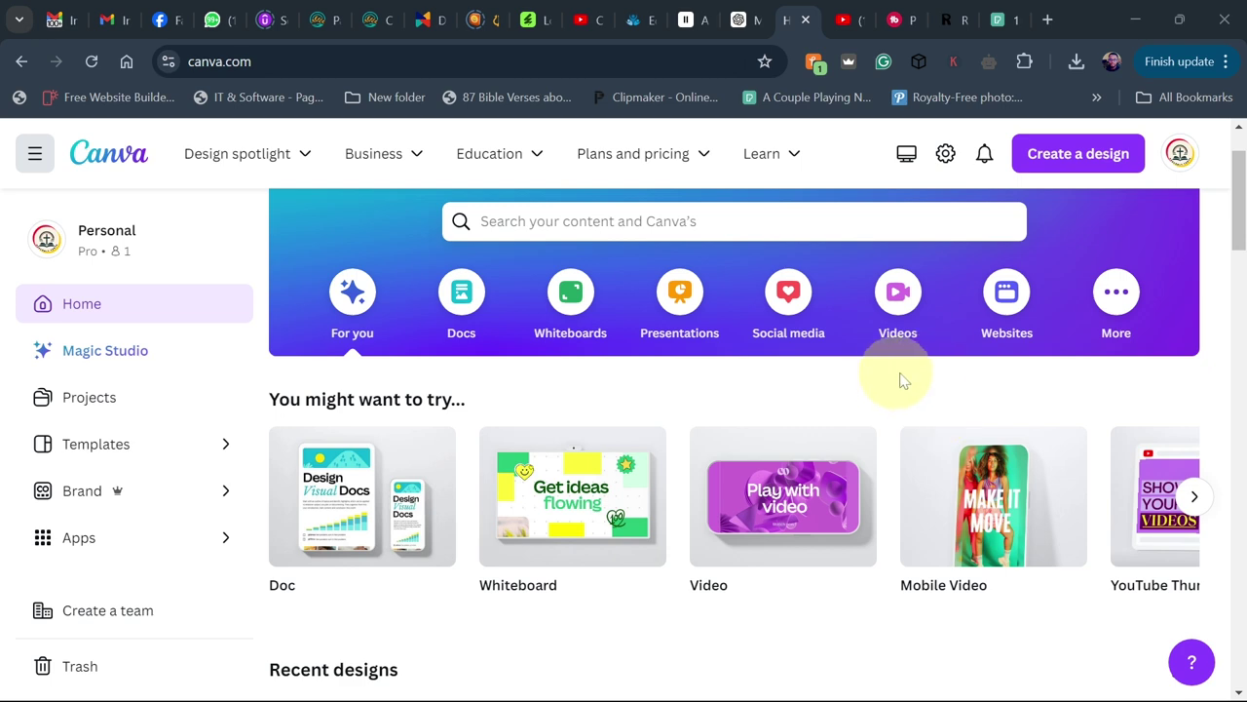
# - Create a blank 1920 × 1080 px video design from the home page's Video card
pyautogui.scroll(2, 897, 379)
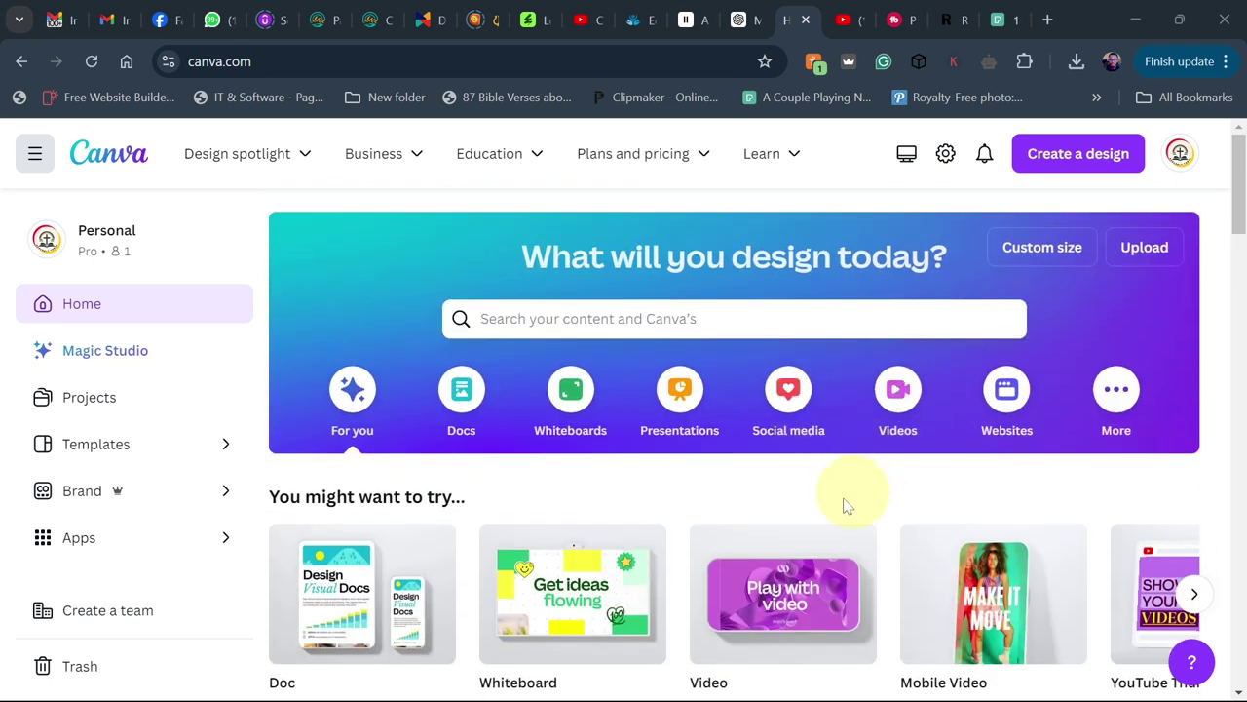
pyautogui.scroll(-1, 799, 540)
pyautogui.click(773, 502)
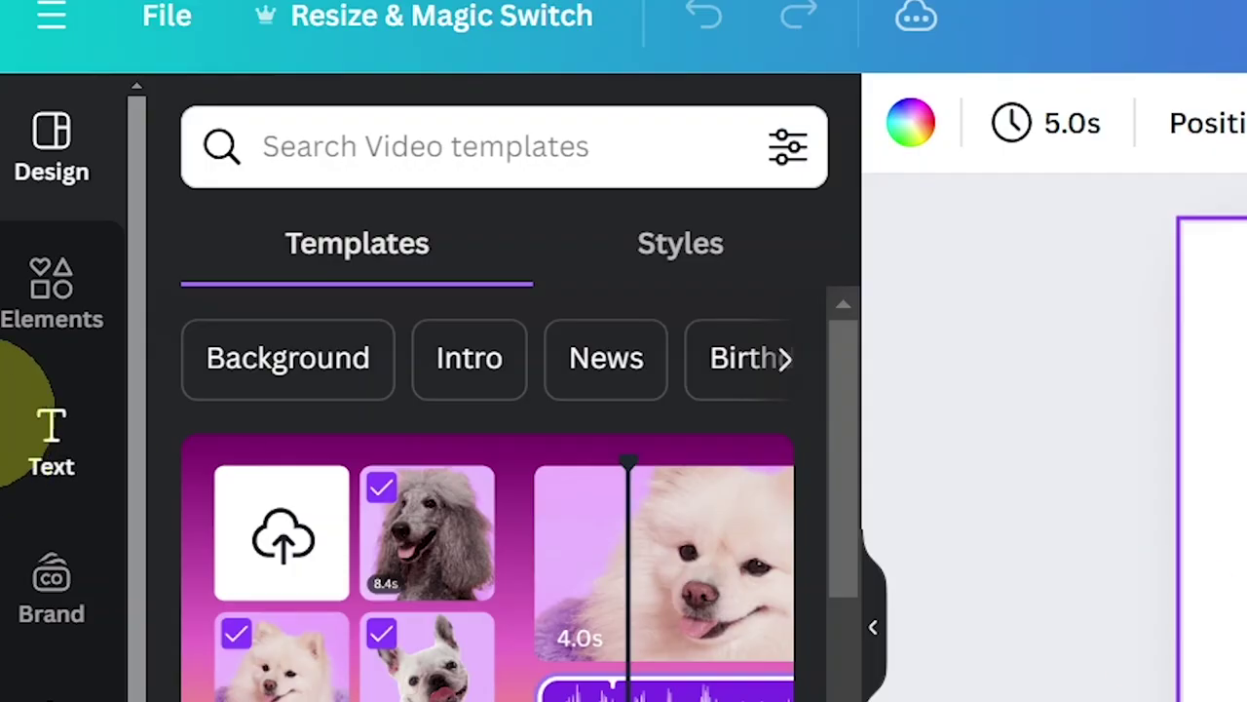
# - Search Elements for 'photo frame' and add the bordered rectangular frame to the page
pyautogui.click(44, 310)
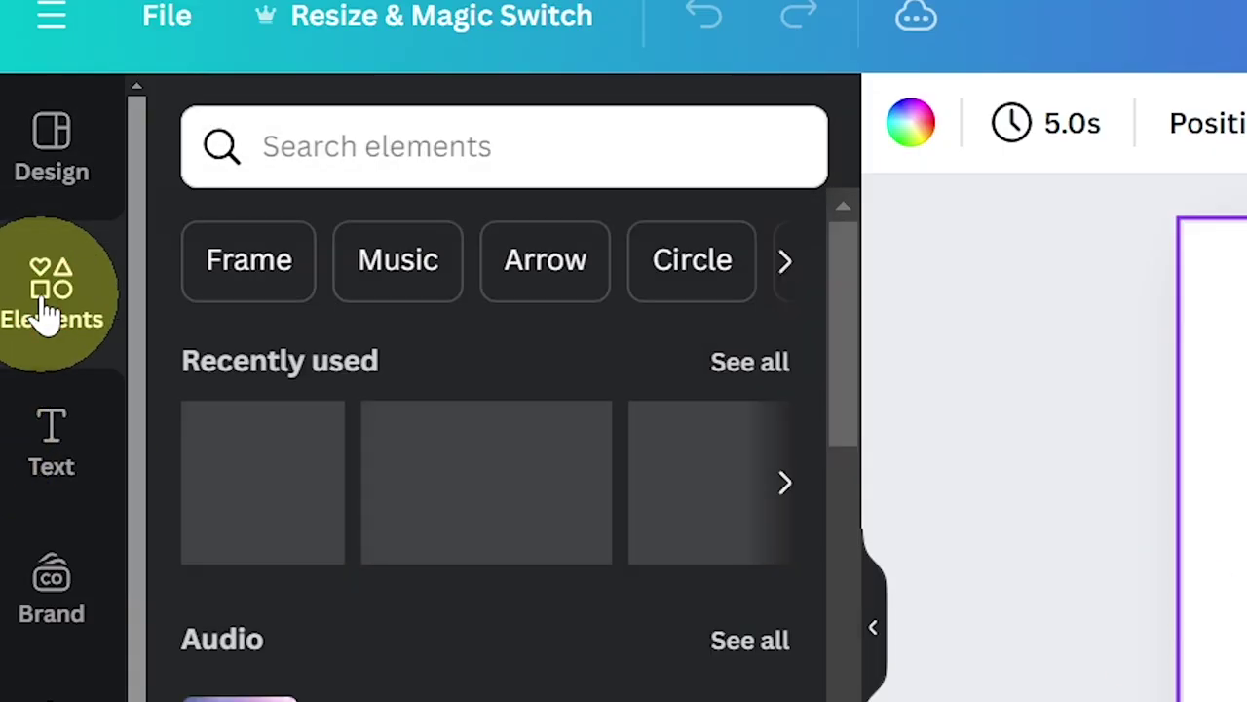
pyautogui.click(304, 149)
pyautogui.click(335, 321)
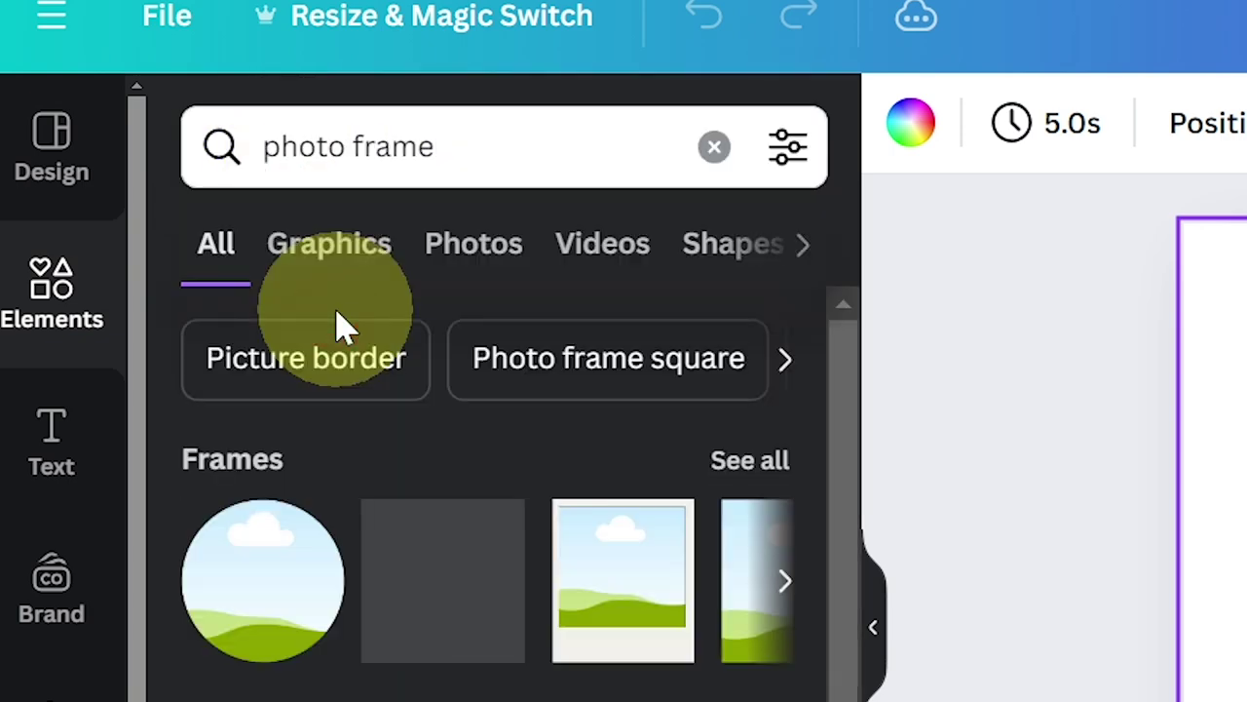
pyautogui.click(755, 468)
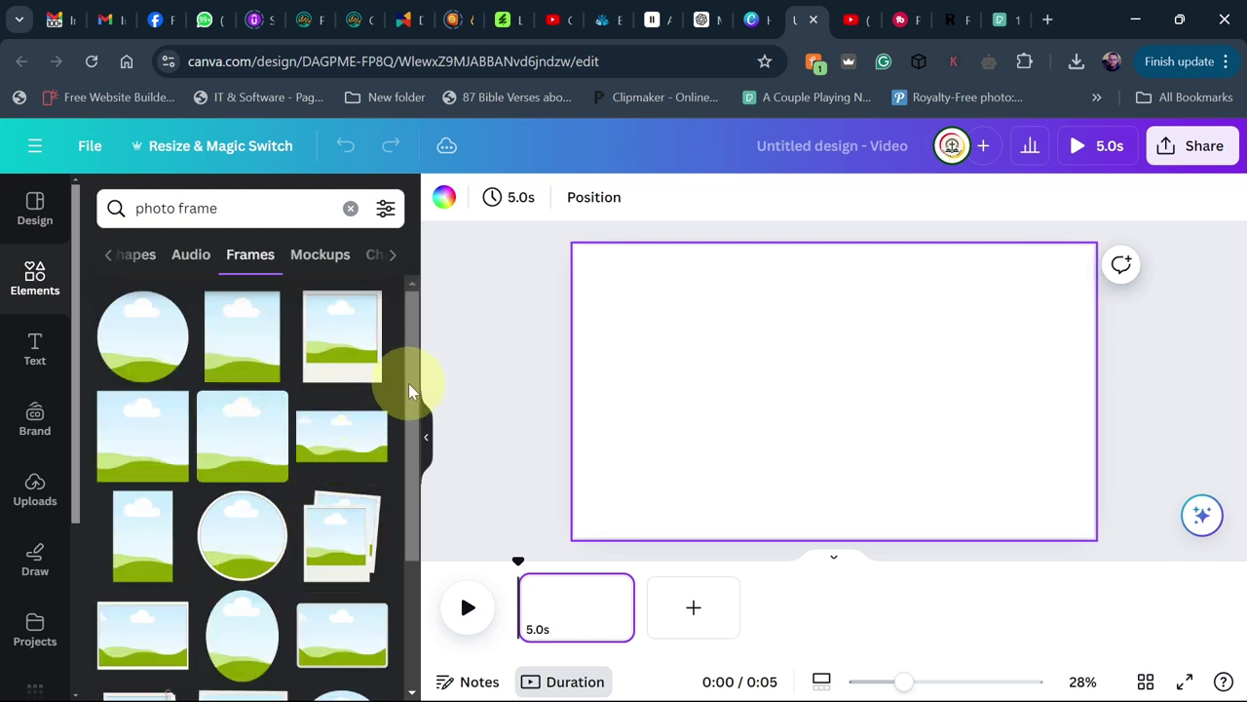
pyautogui.click(139, 638)
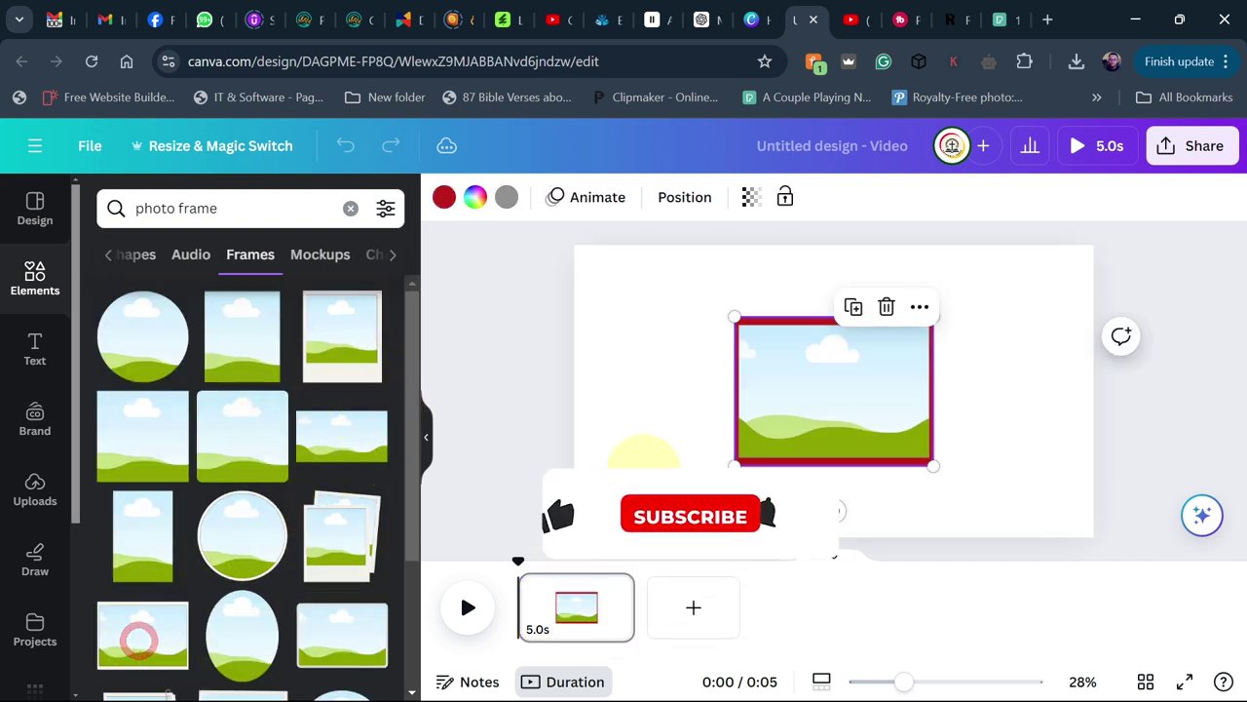
# - Enlarge the frame from both corners and change its border from red to white
pyautogui.moveTo(733, 321); pyautogui.dragTo(692, 294)
pyautogui.moveTo(950, 466); pyautogui.dragTo(969, 488)
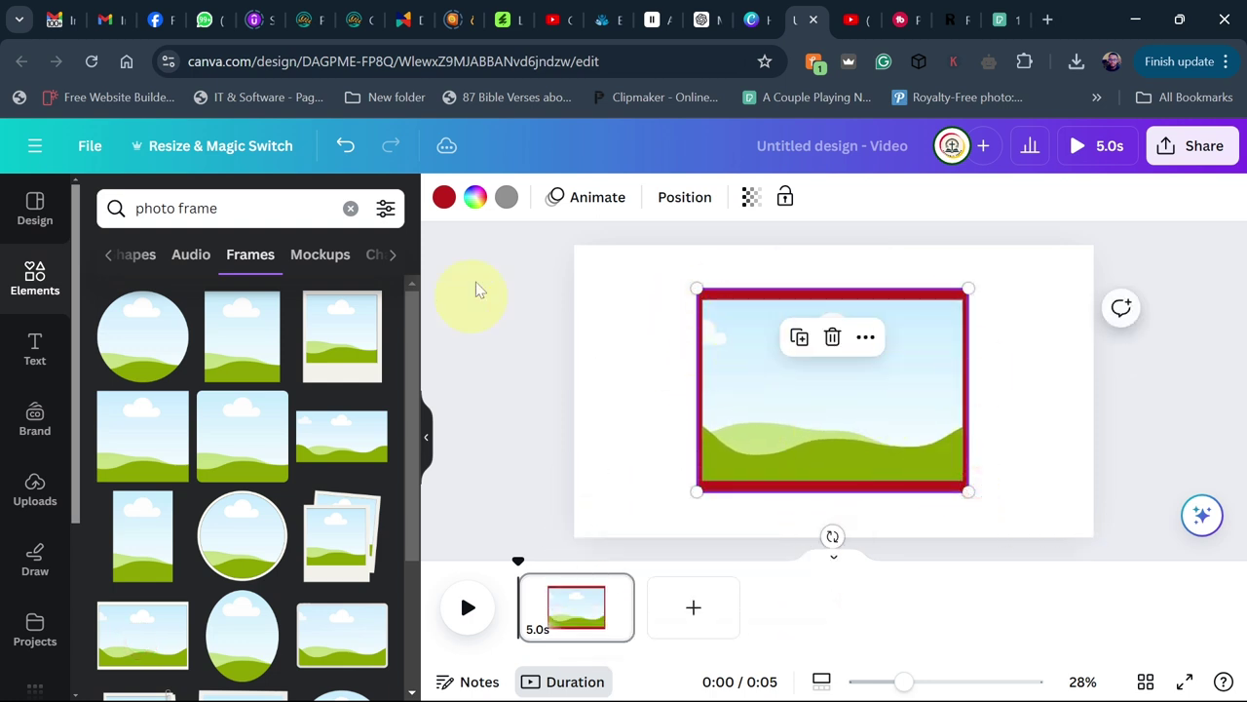
pyautogui.click(445, 200)
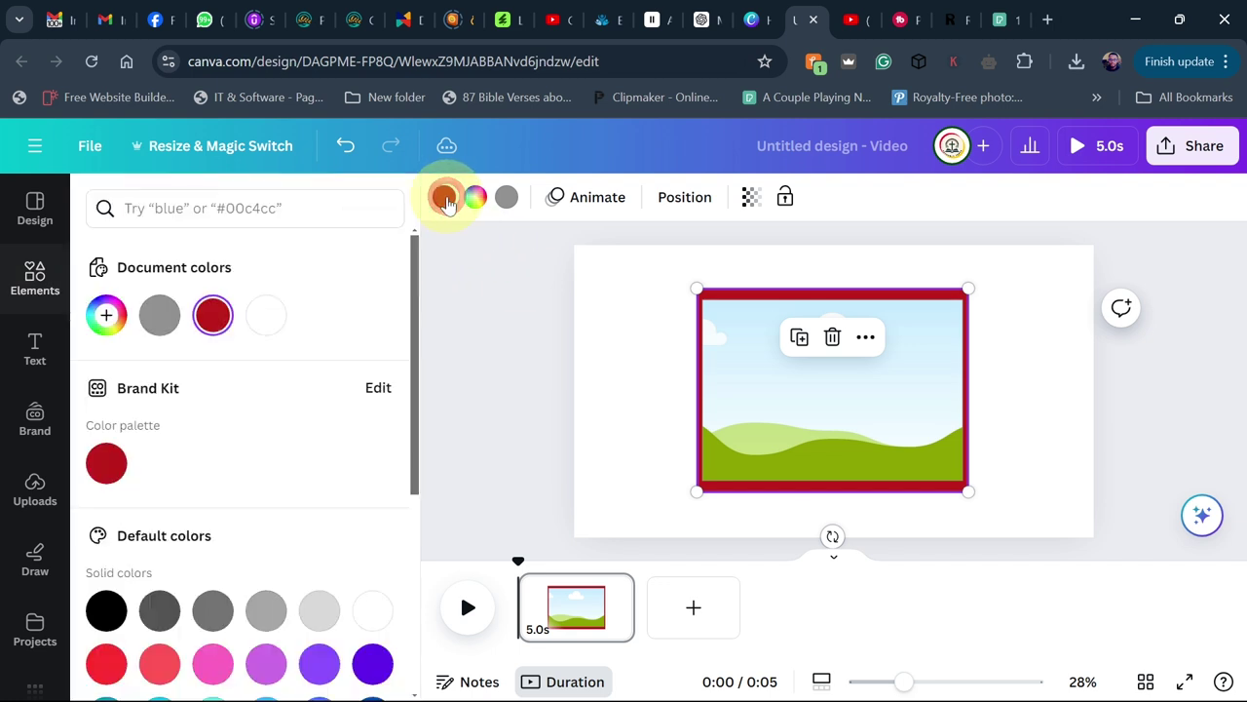
pyautogui.click(269, 322)
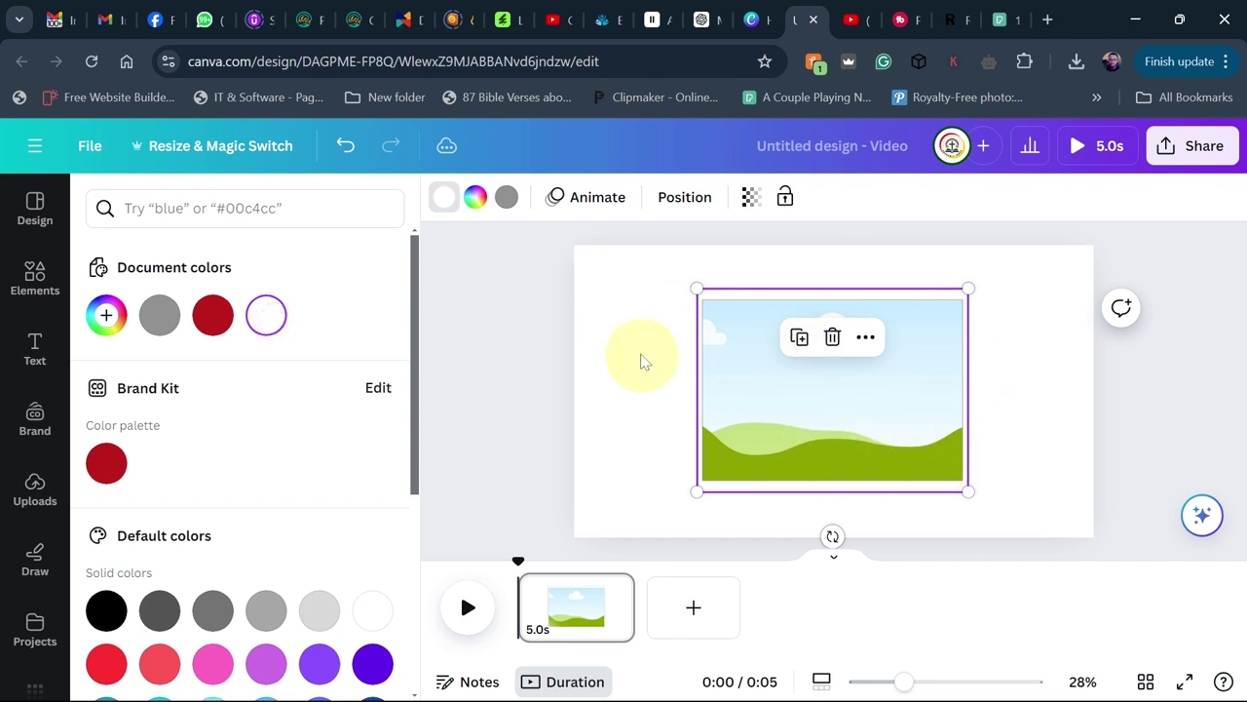
pyautogui.click(552, 332)
# - Reselect the frame and bring up the uploaded images
pyautogui.click(1024, 403)
pyautogui.click(845, 412)
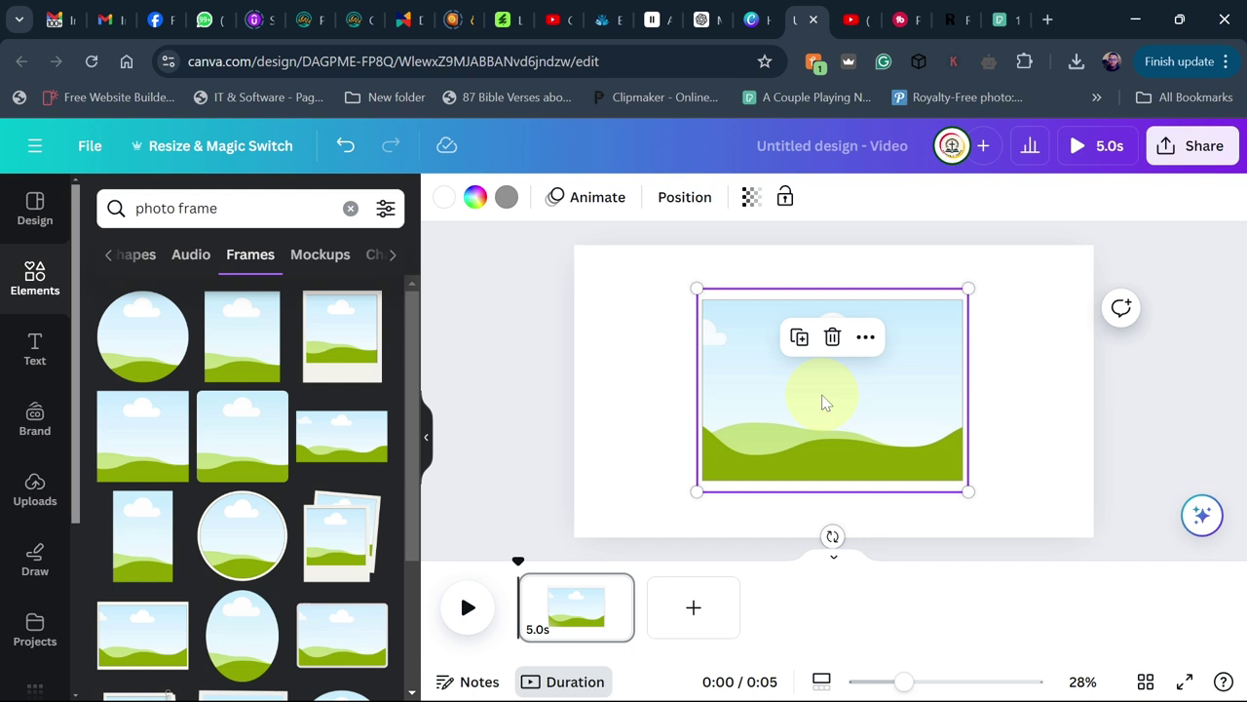
pyautogui.click(36, 487)
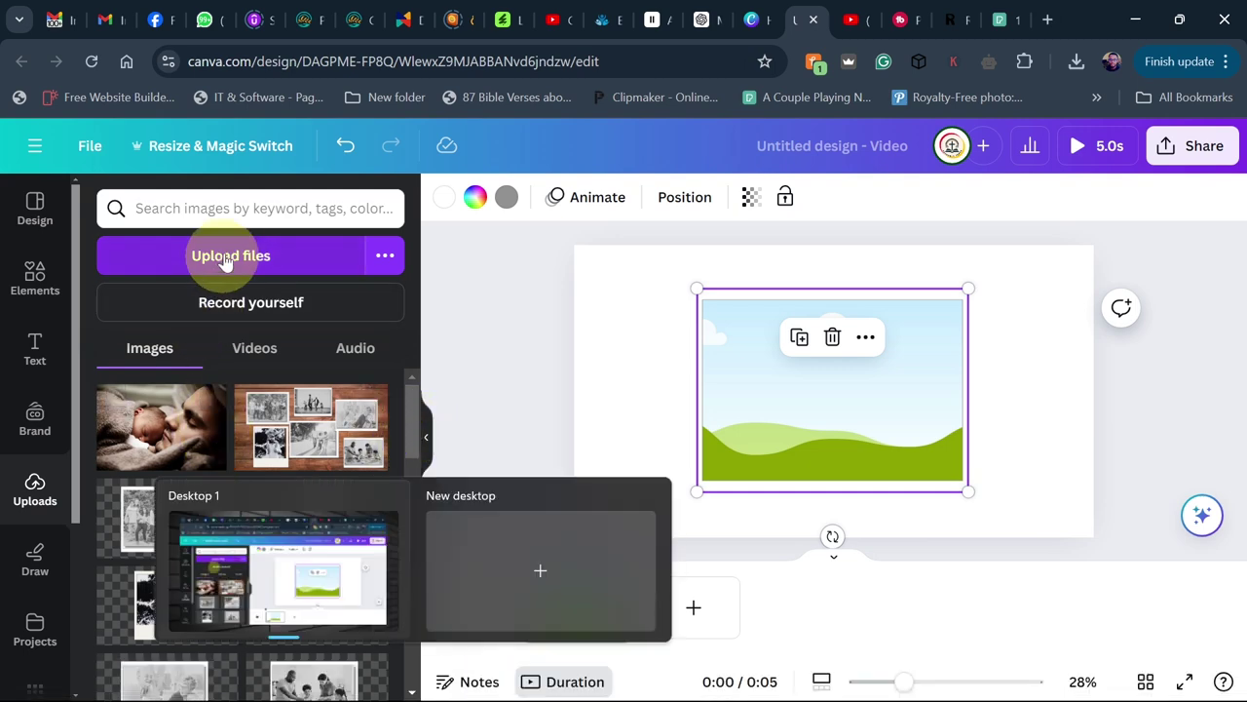
# - Drop the uploaded father-and-sleeping-baby photo into the frame and select it
pyautogui.moveTo(146, 426); pyautogui.dragTo(858, 397)
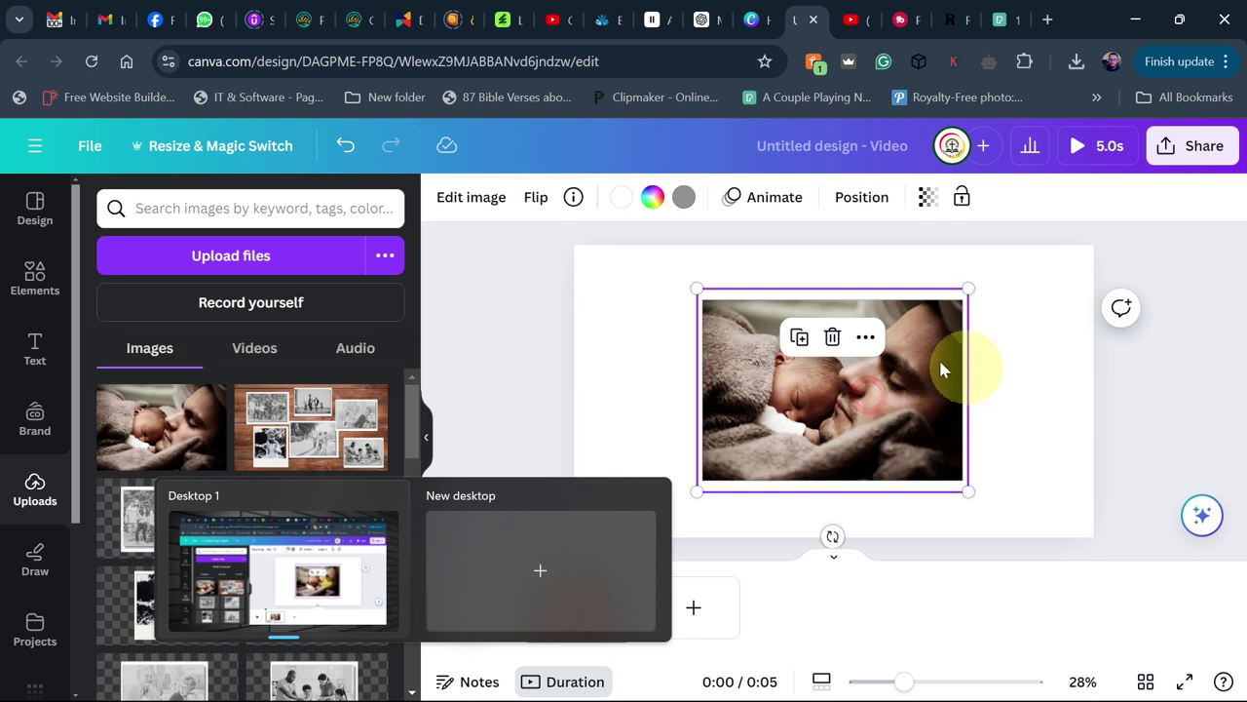
pyautogui.click(498, 328)
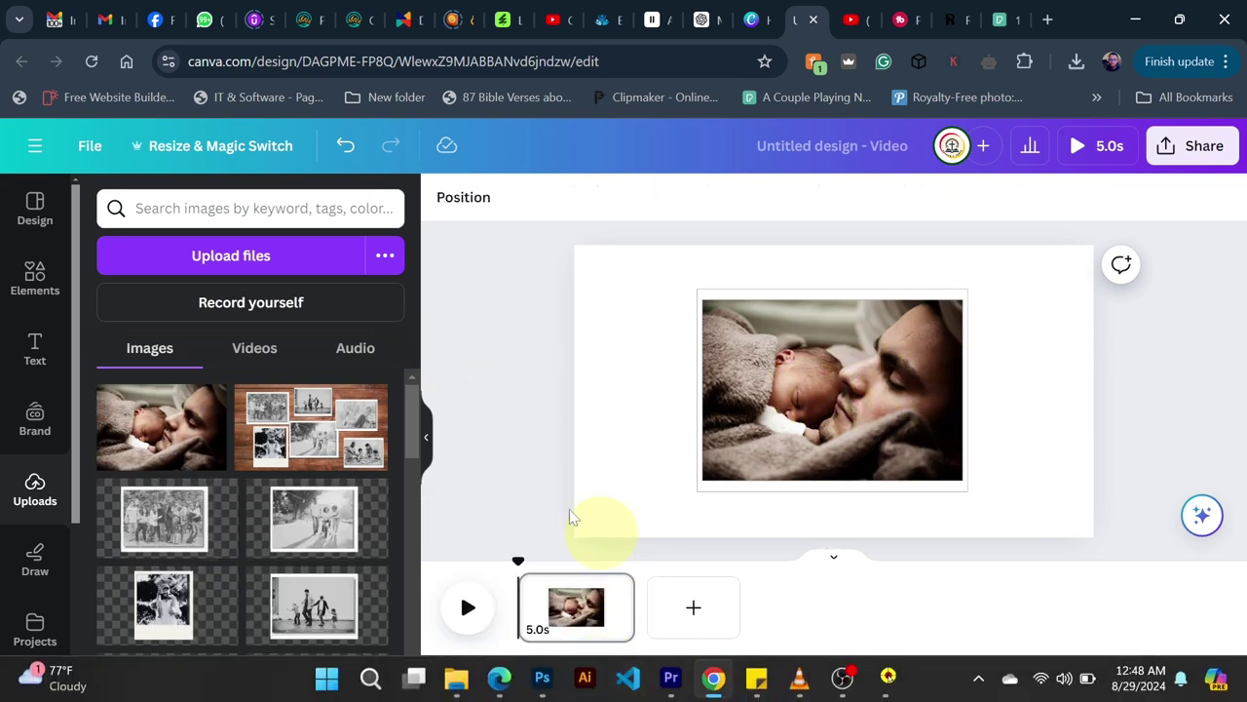
pyautogui.click(740, 369)
pyautogui.click(844, 382)
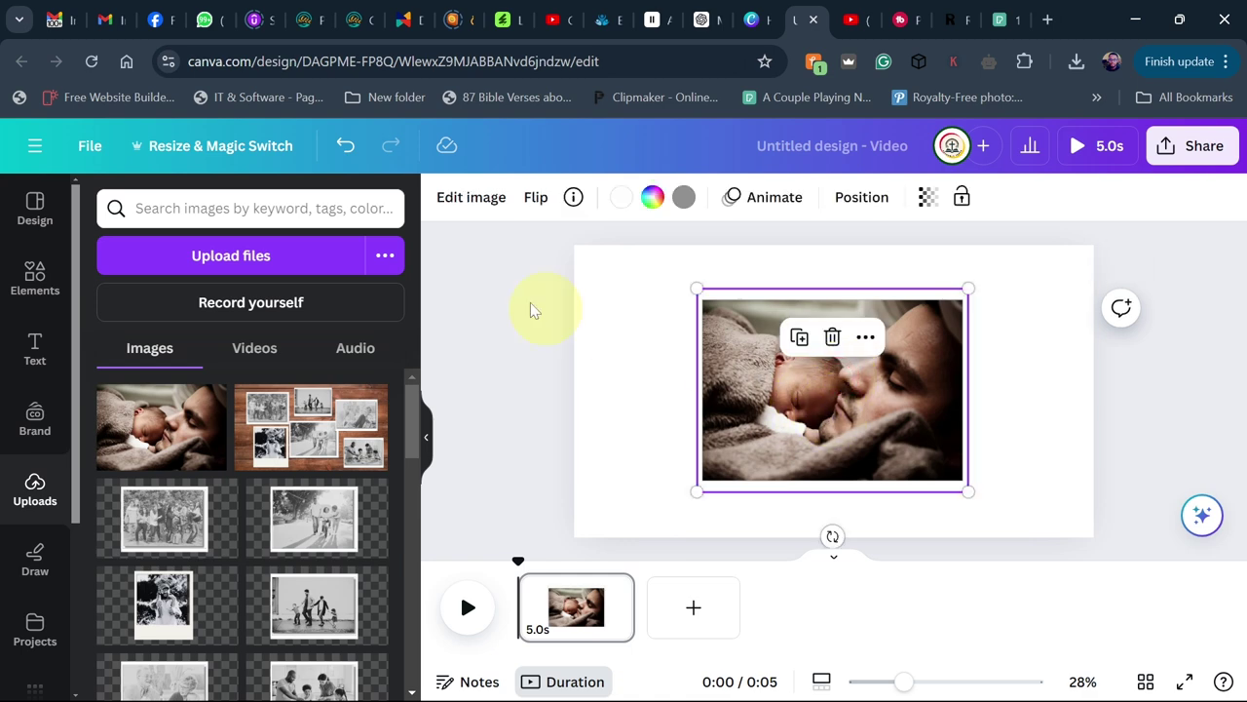
# - Apply the Noir filter from the Mono filter group to the framed father-and-baby photo
pyautogui.click(471, 197)
pyautogui.scroll(-3, 412, 327)
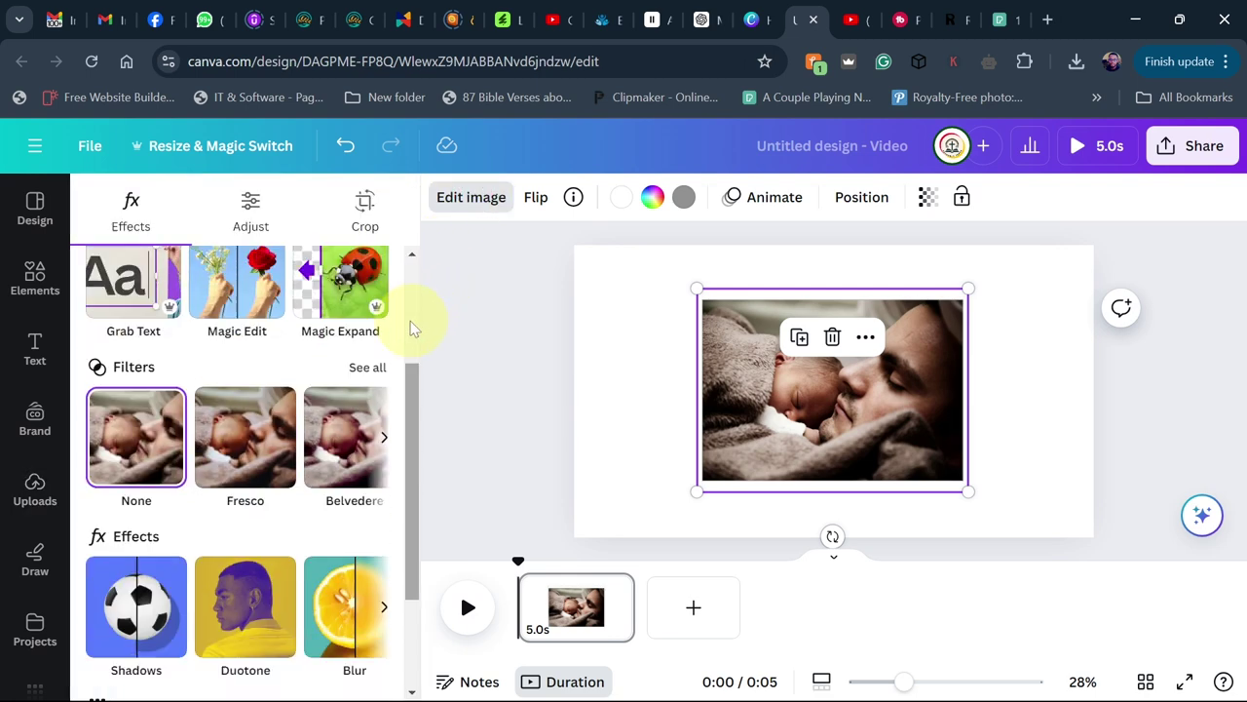
pyautogui.click(367, 369)
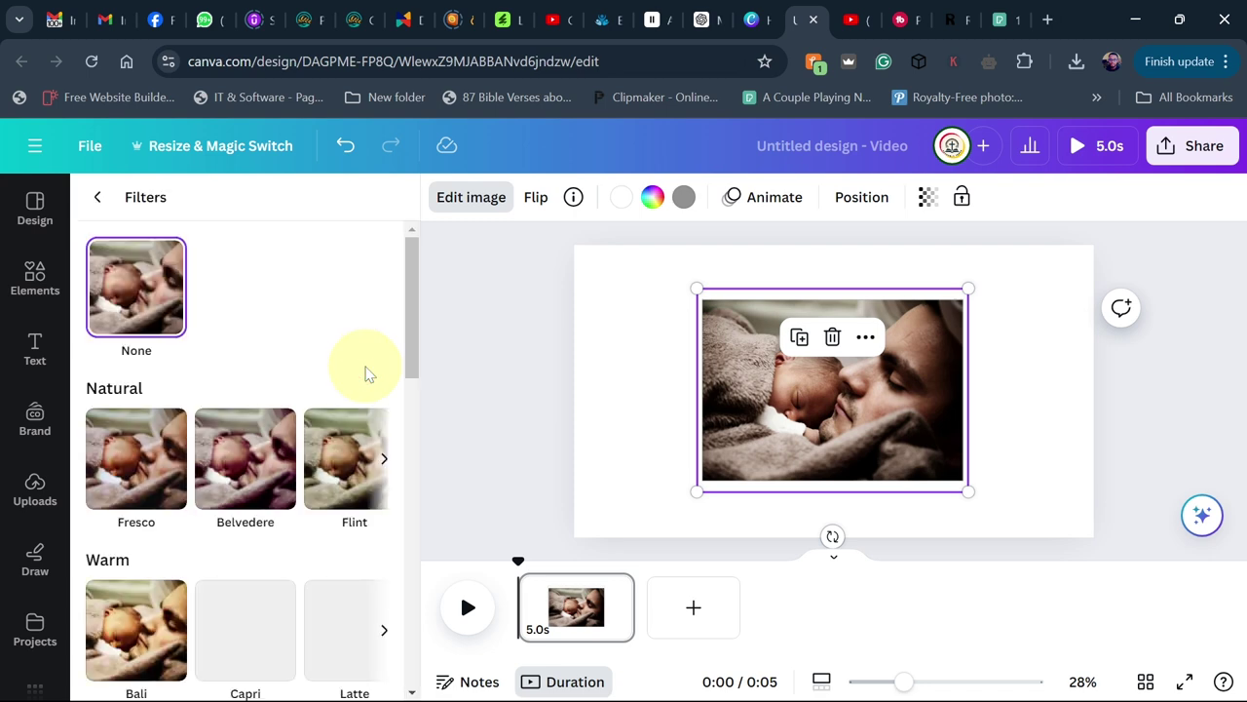
pyautogui.scroll(-4, 370, 362)
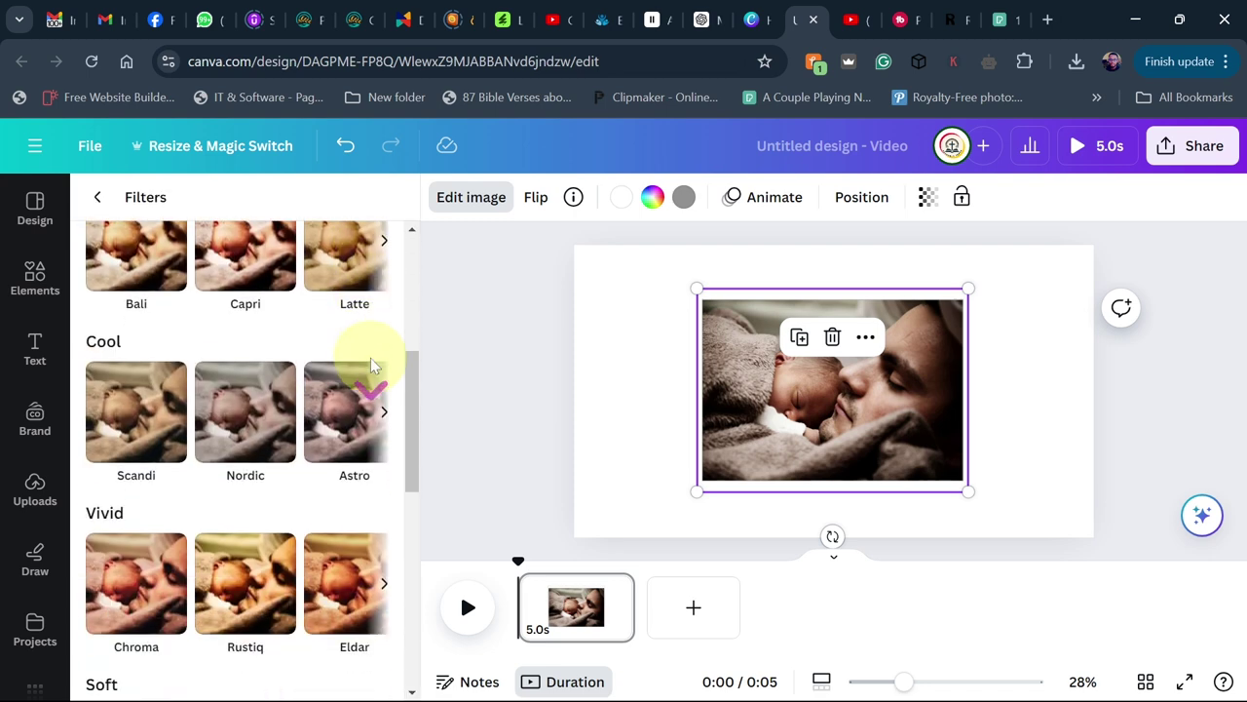
pyautogui.scroll(-6, 370, 357)
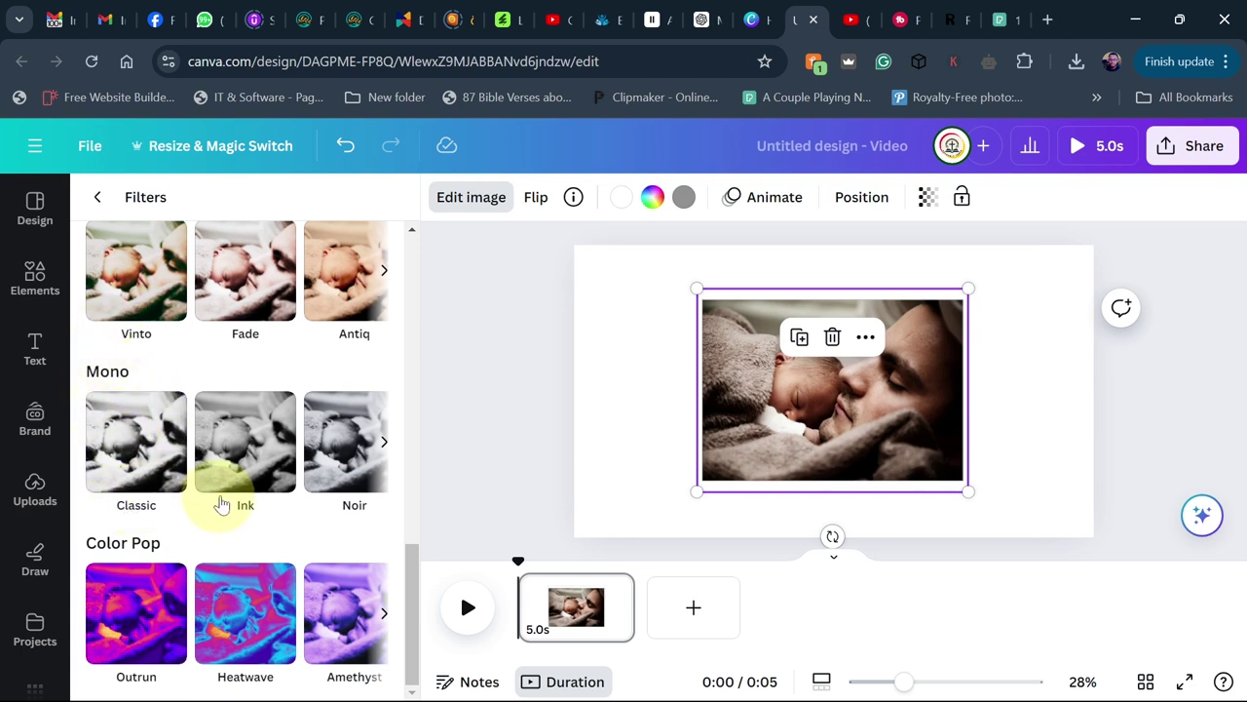
pyautogui.click(383, 445)
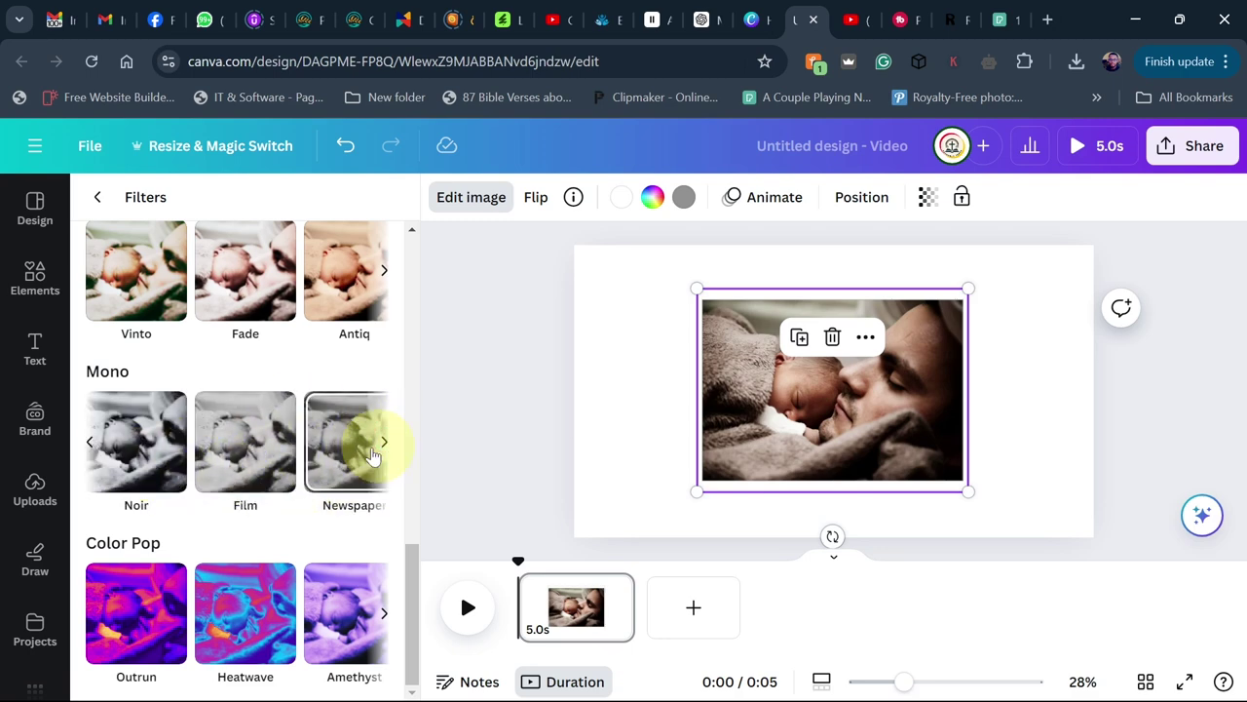
pyautogui.click(134, 450)
pyautogui.click(667, 421)
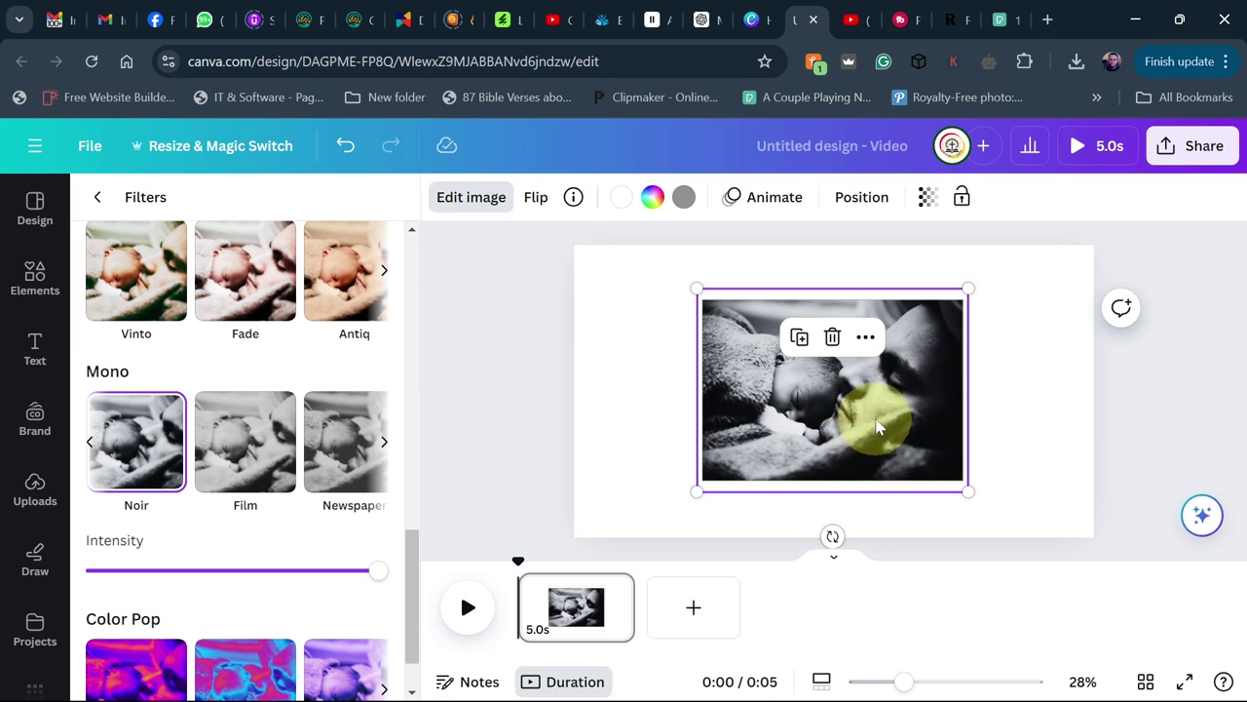
pyautogui.click(101, 201)
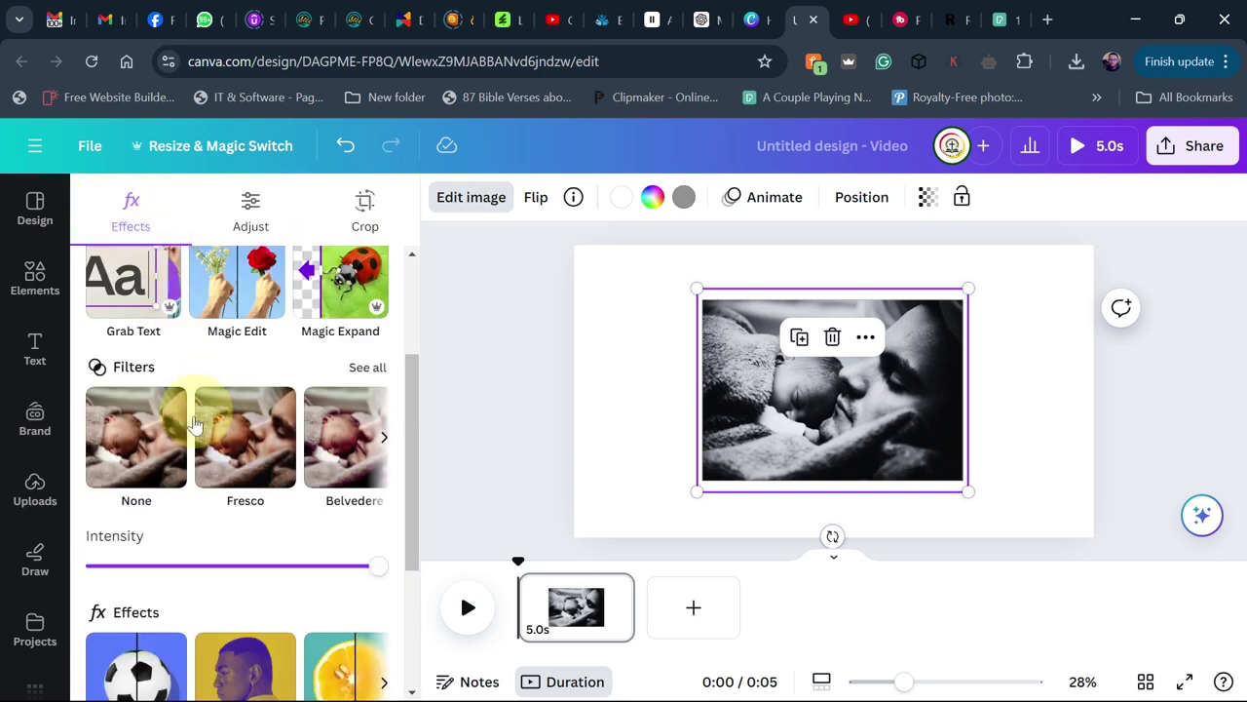
pyautogui.scroll(2, 185, 409)
pyautogui.scroll(-5, 199, 410)
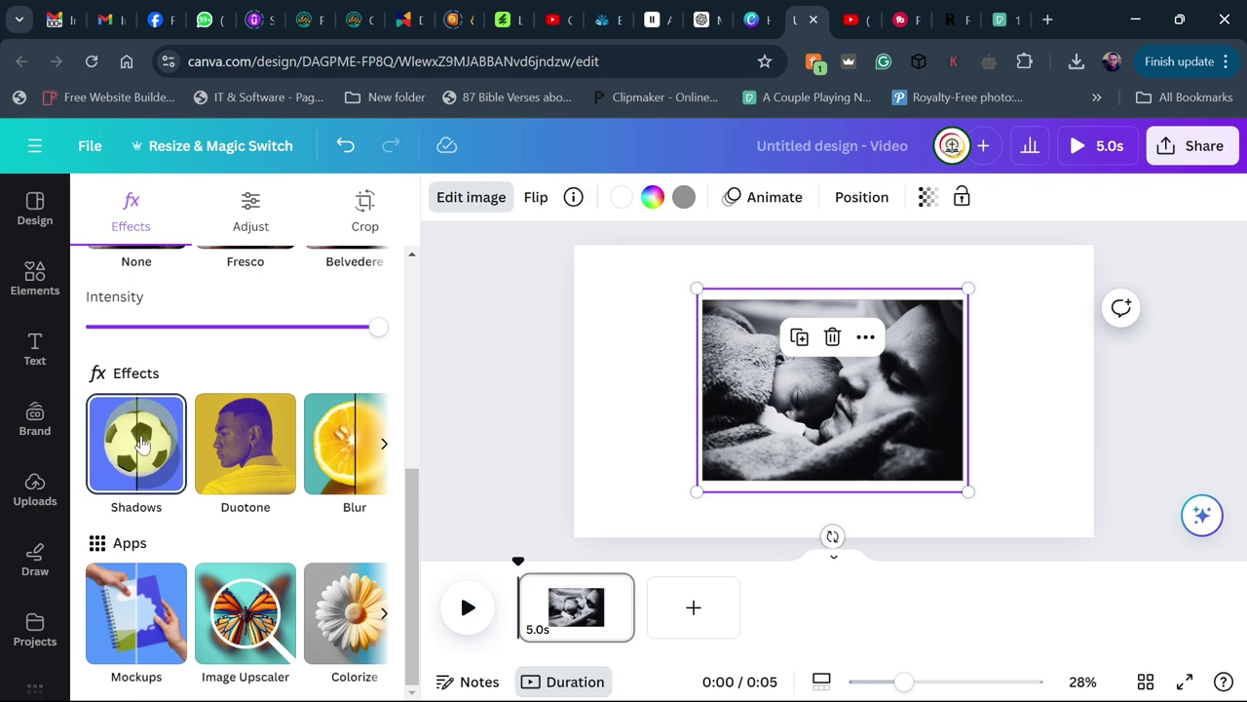
# - Choose the Drop option under Shadows effects for the framed father-and-baby photo
pyautogui.click(139, 438)
pyautogui.click(219, 446)
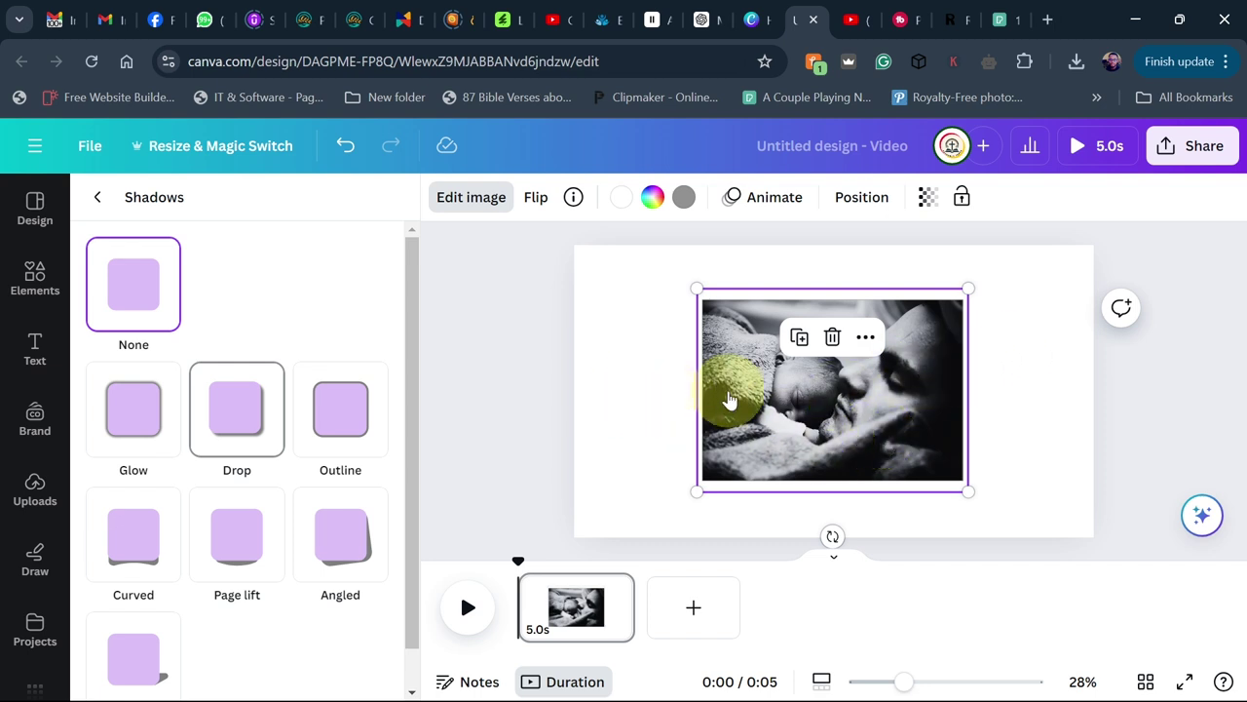
# - Download the design as a transparent-background PNG and drag that file back into Uploads
pyautogui.click(1197, 153)
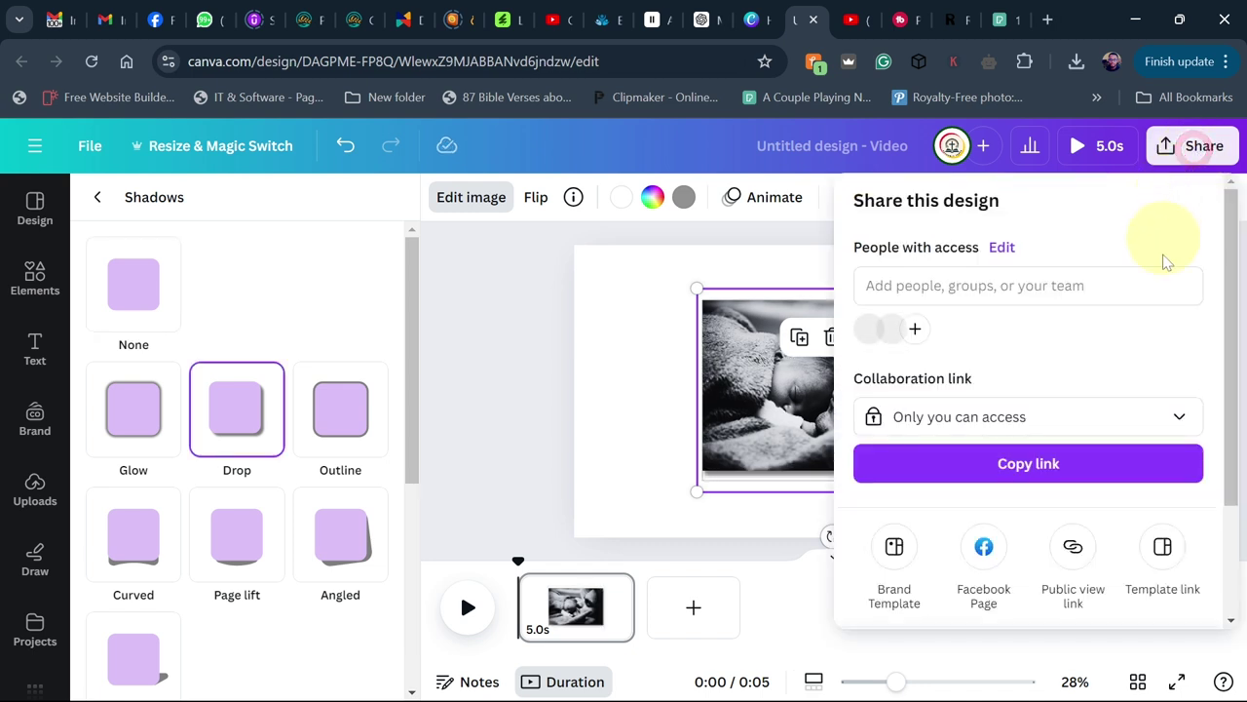
pyautogui.moveTo(1228, 393); pyautogui.dragTo(1214, 503)
pyautogui.click(1141, 510)
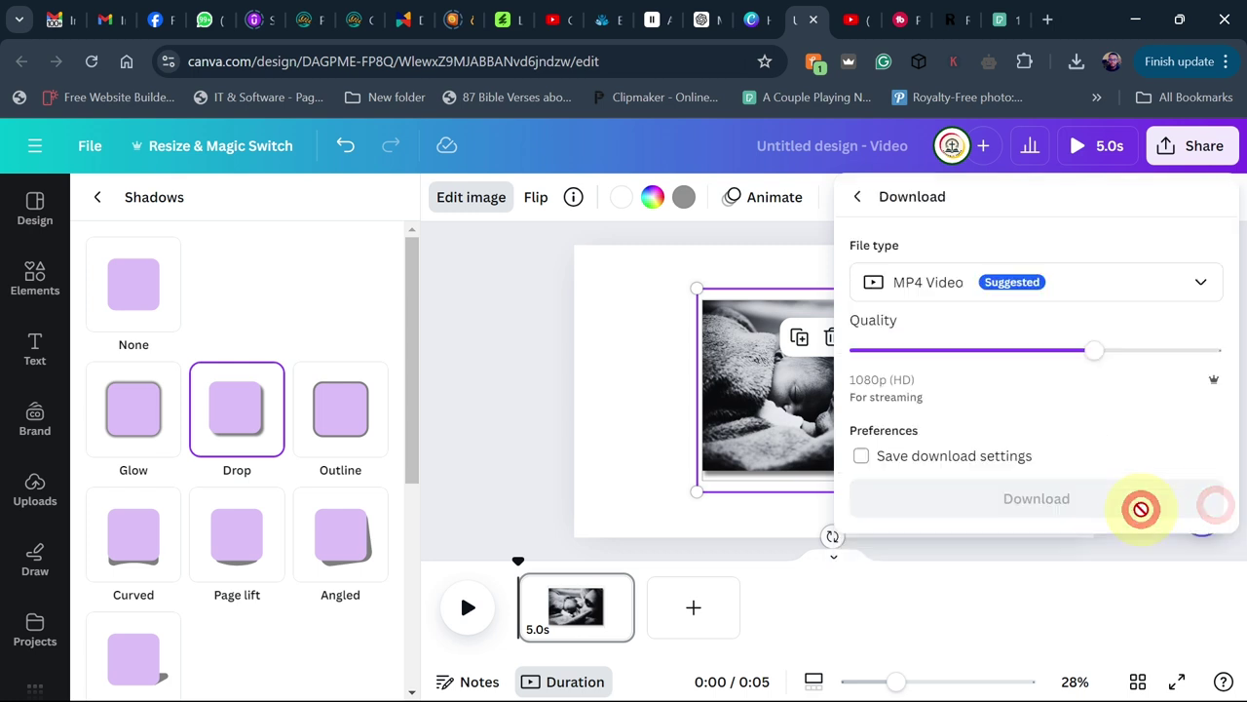
pyautogui.click(930, 281)
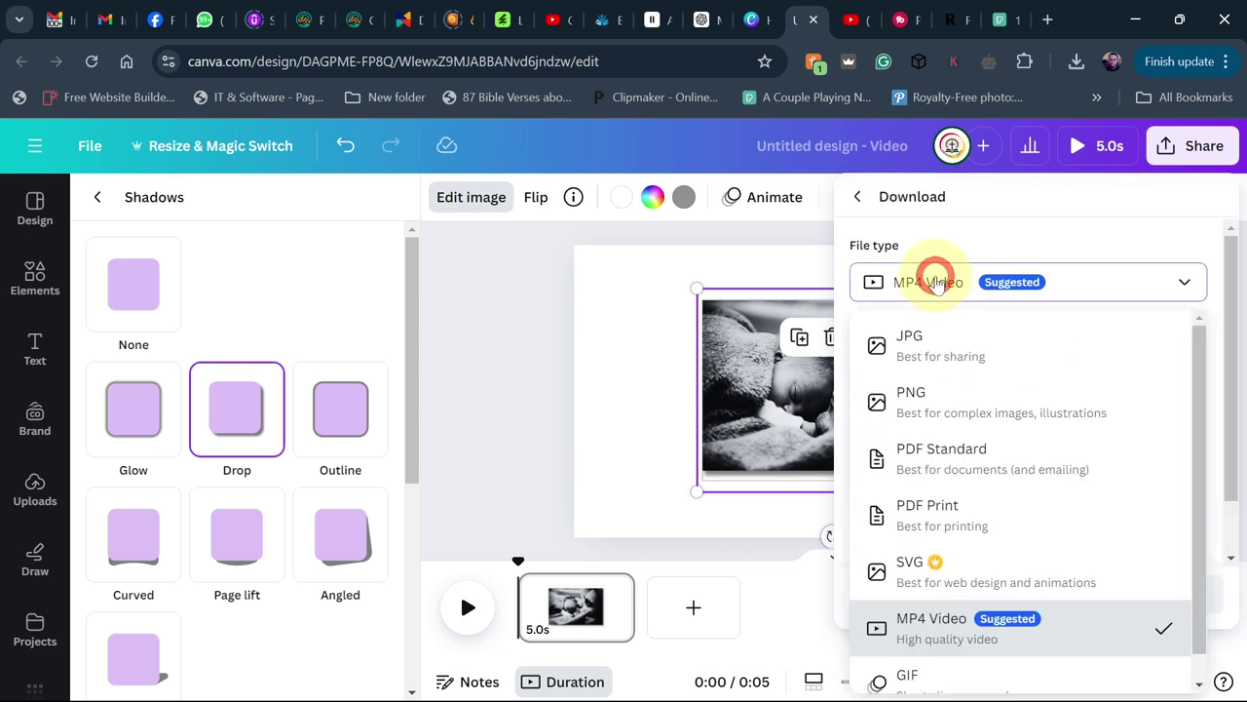
pyautogui.click(916, 398)
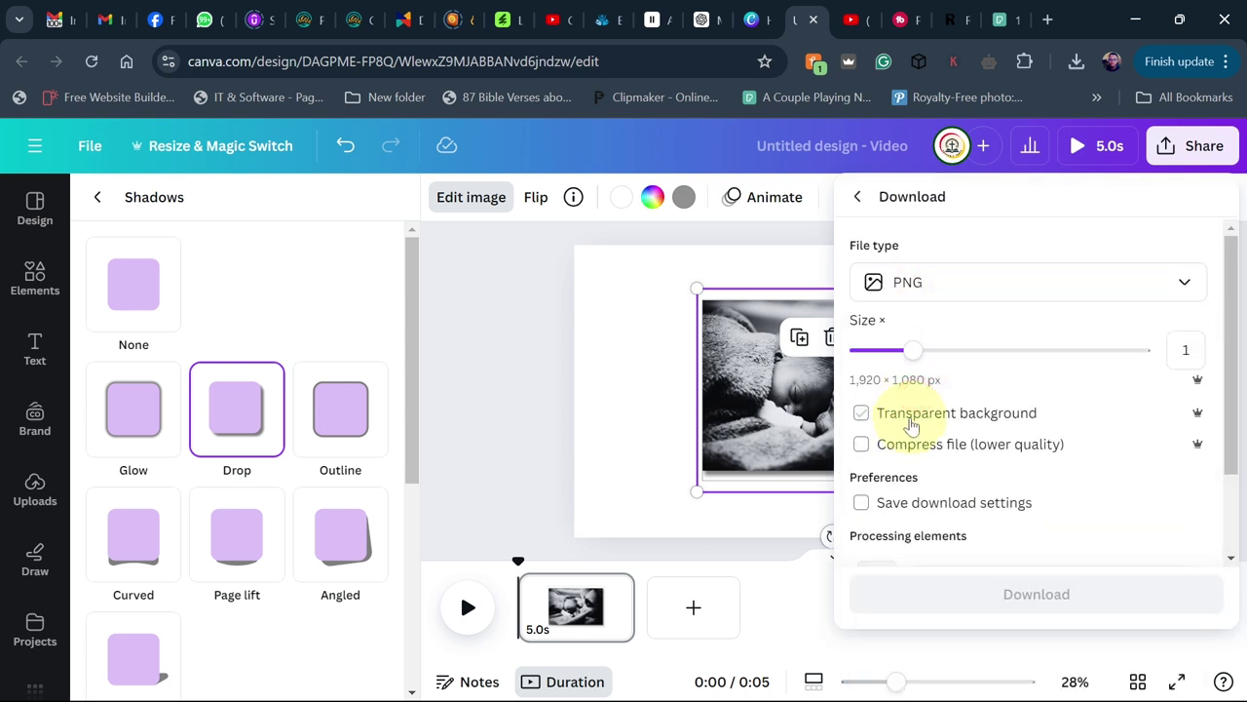
pyautogui.click(912, 417)
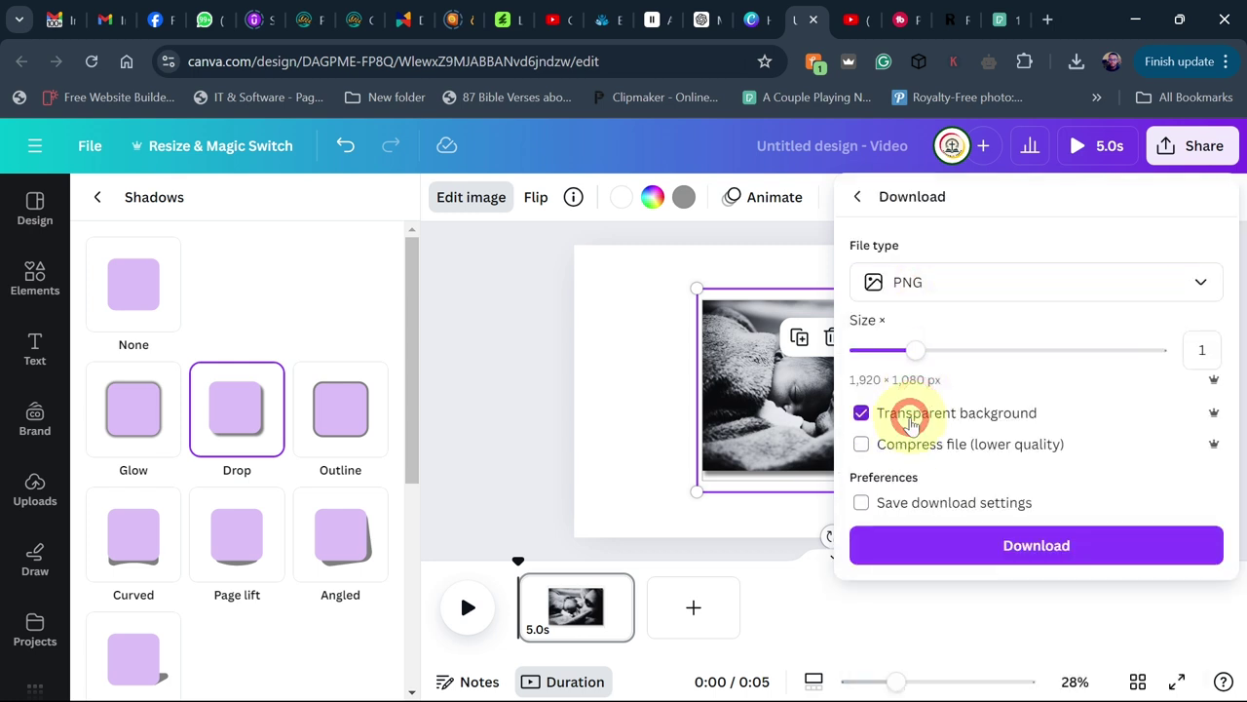
pyautogui.click(1010, 552)
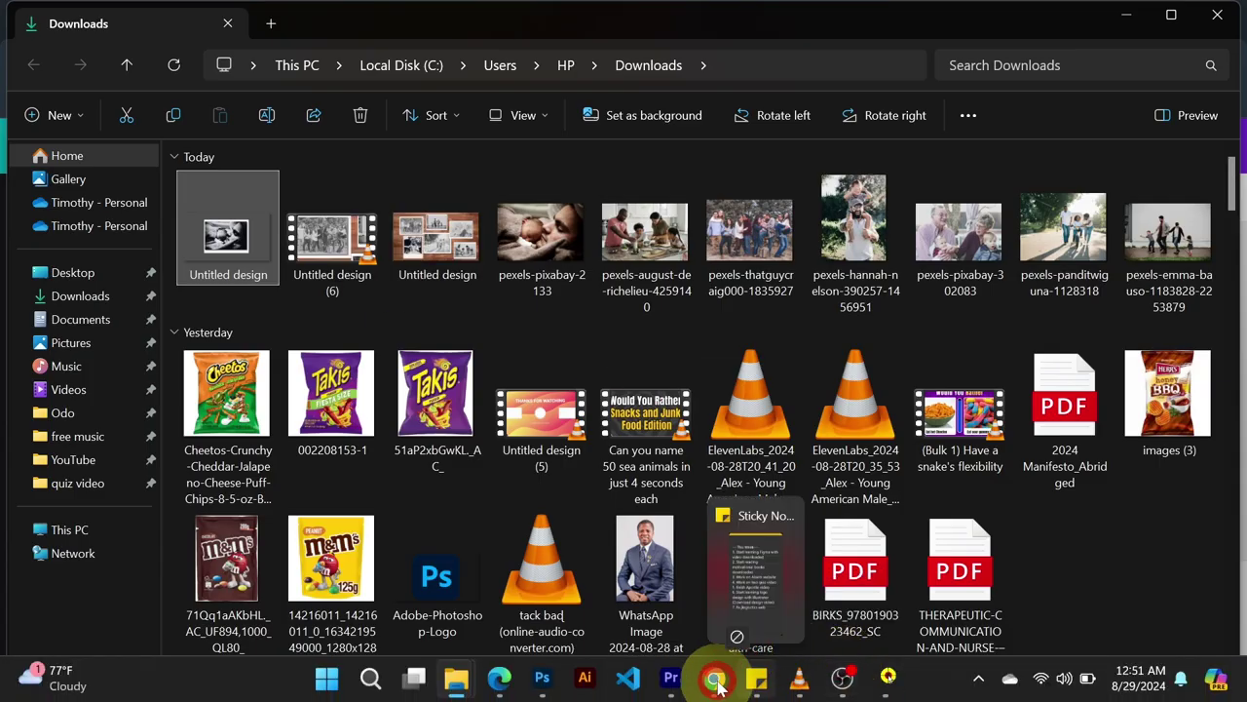
pyautogui.moveTo(716, 682); pyautogui.dragTo(182, 460)
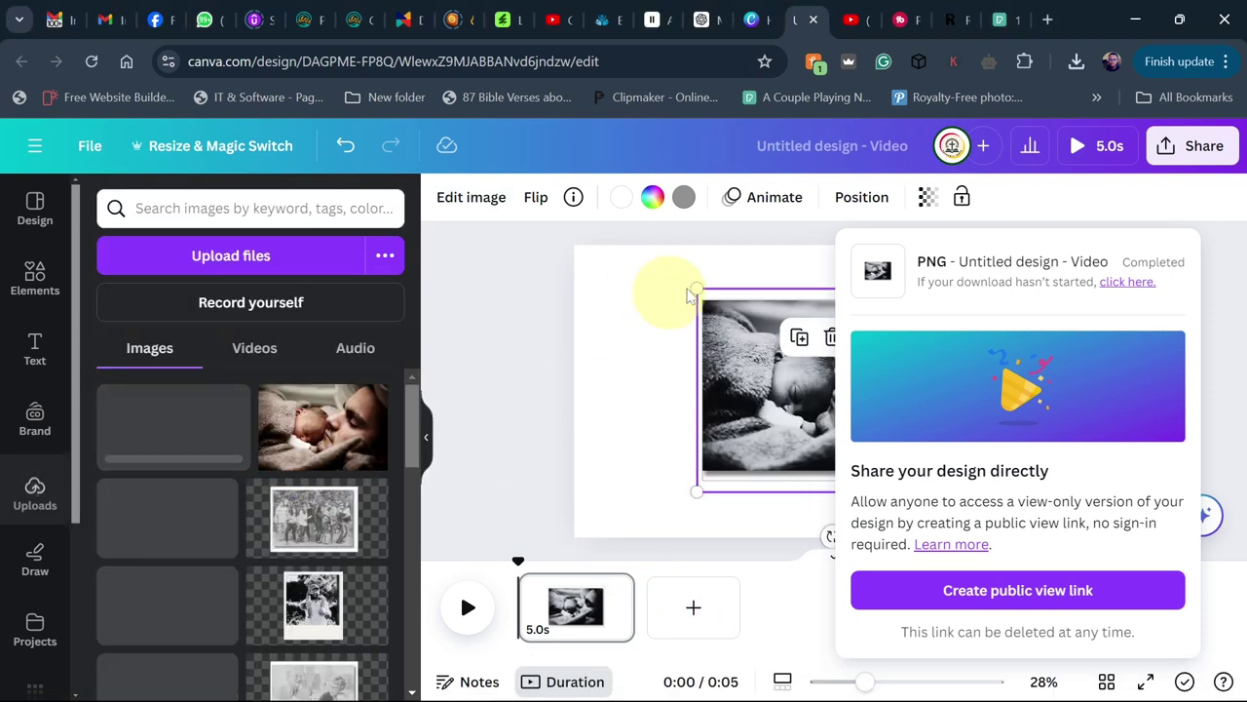
# - Close the download panel and delete the single framed photo from the page
pyautogui.click(546, 306)
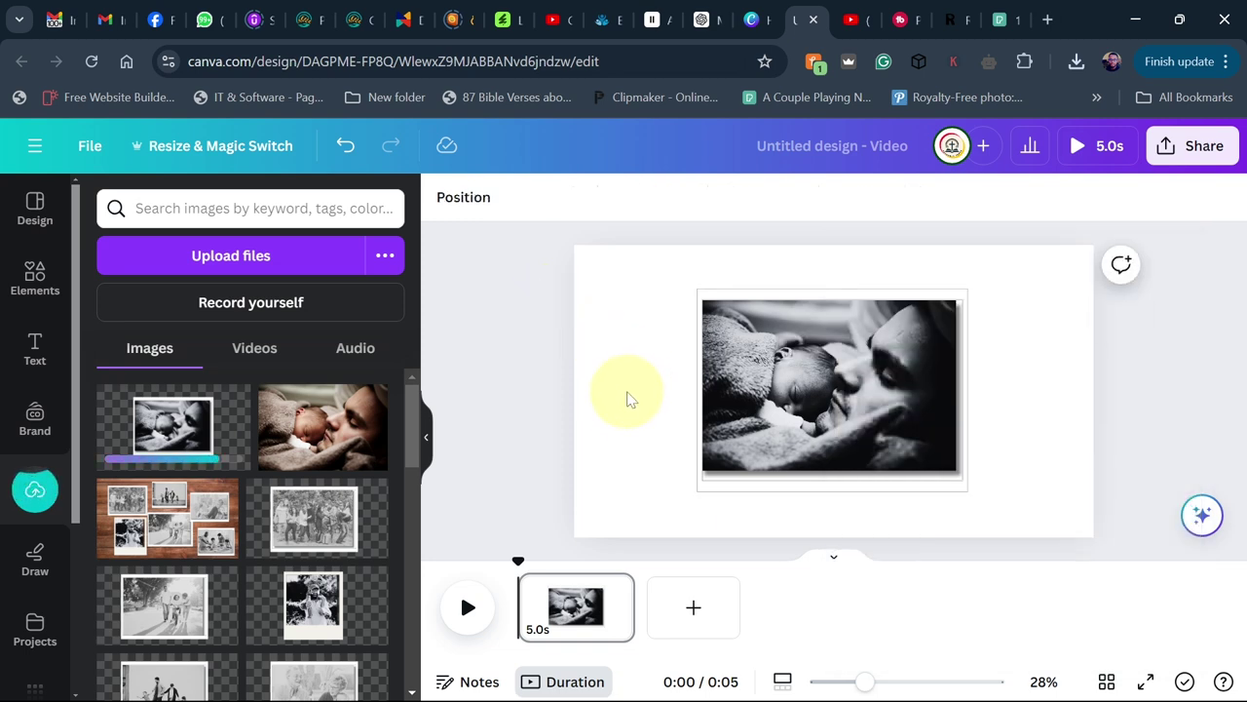
pyautogui.click(808, 392)
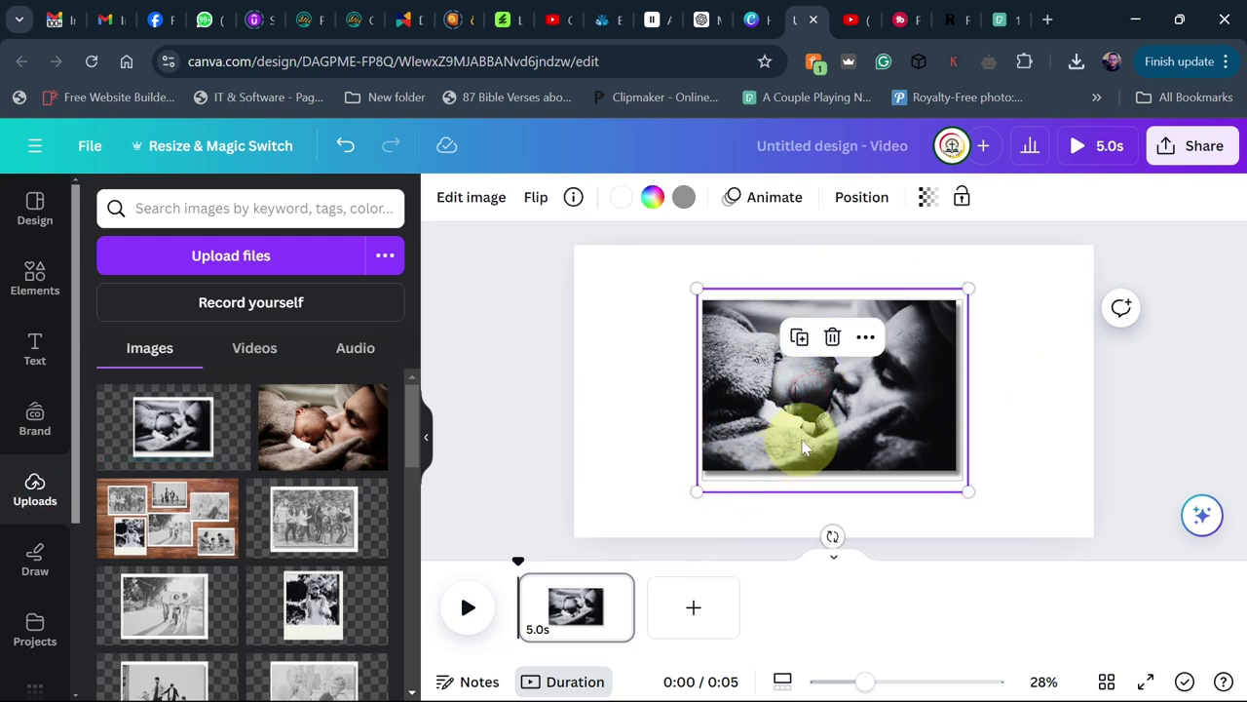
pyautogui.click(833, 337)
pyautogui.click(838, 285)
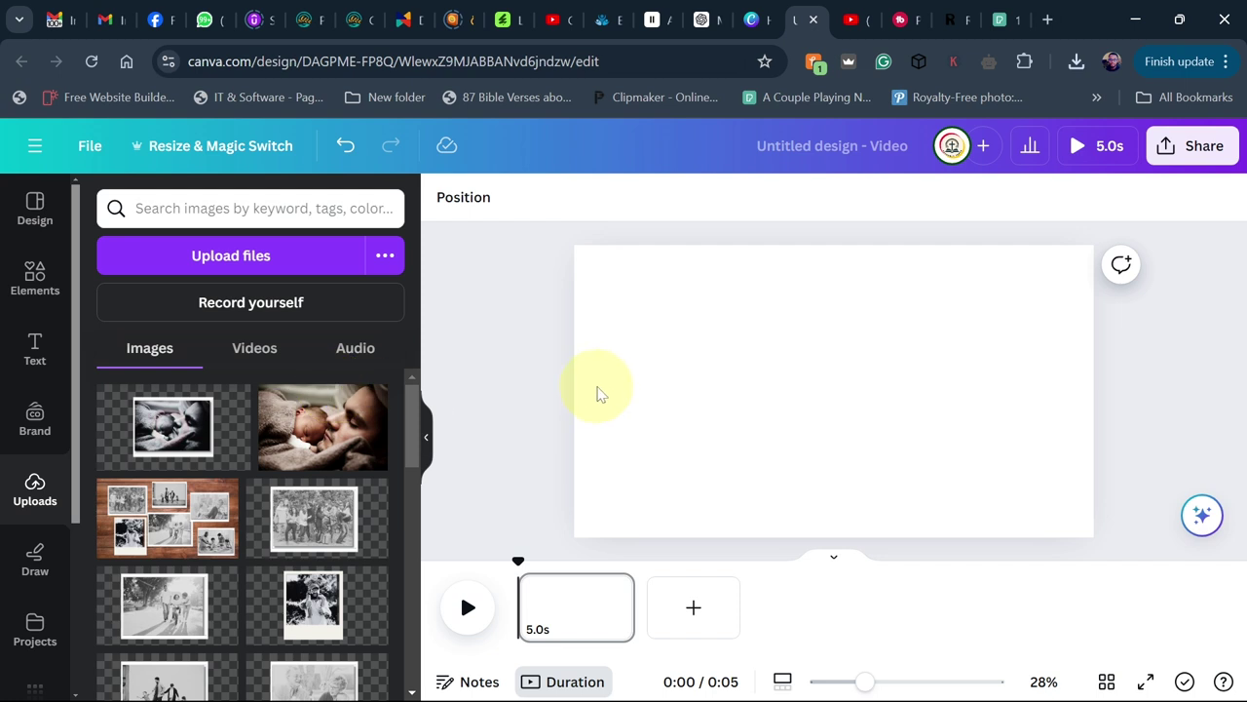
# - Add the framed baby photo, shrink it, and place it at the top-left
pyautogui.click(177, 436)
pyautogui.moveTo(812, 394); pyautogui.dragTo(687, 339)
pyautogui.moveTo(903, 442); pyautogui.dragTo(714, 341)
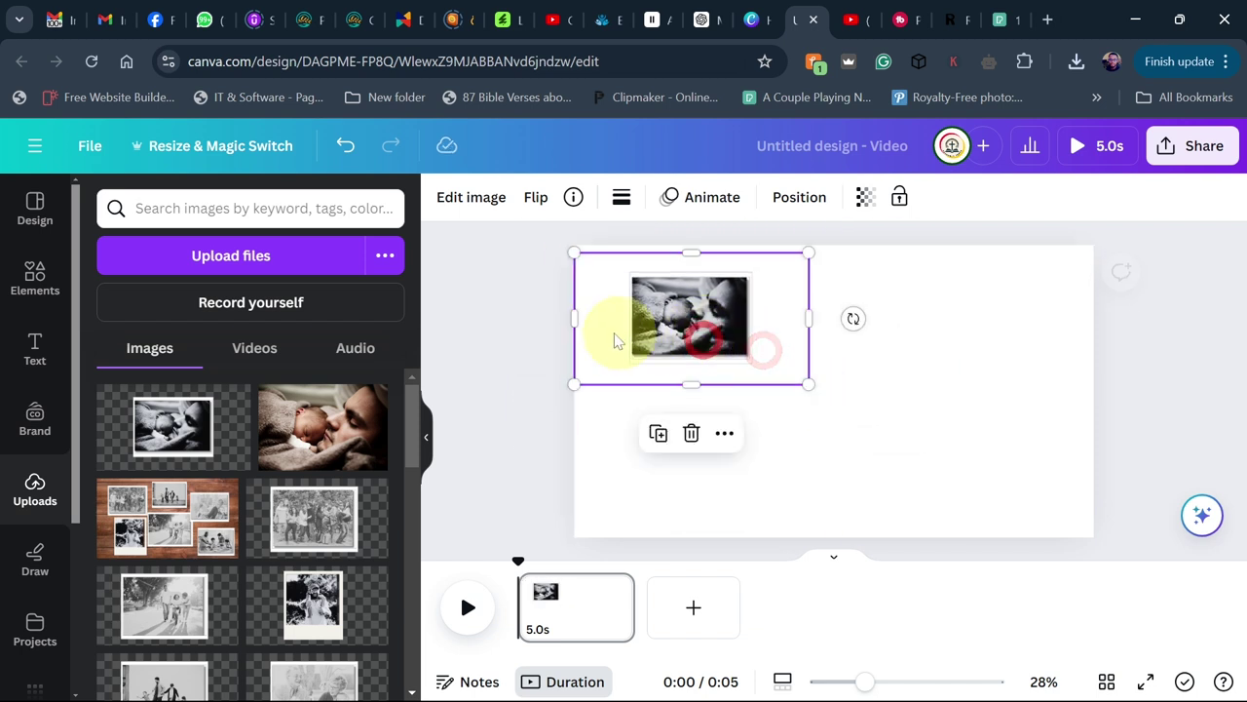
pyautogui.moveTo(577, 320); pyautogui.dragTo(612, 320)
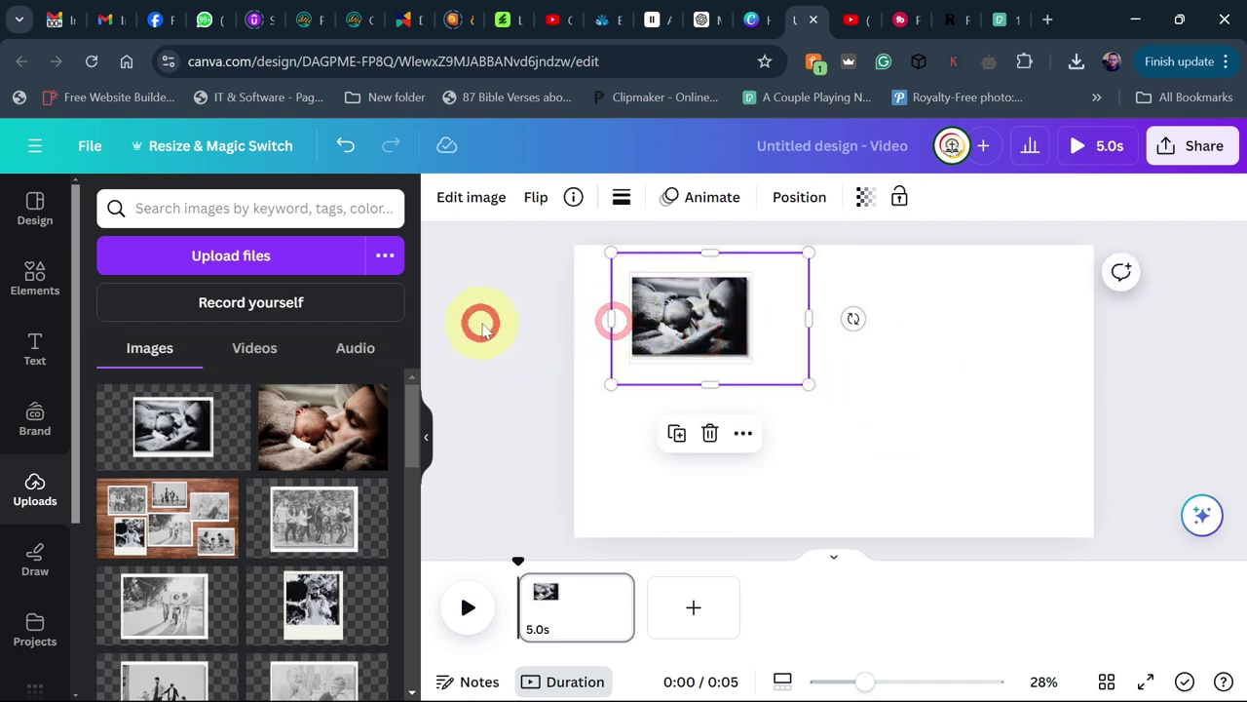
pyautogui.click(483, 326)
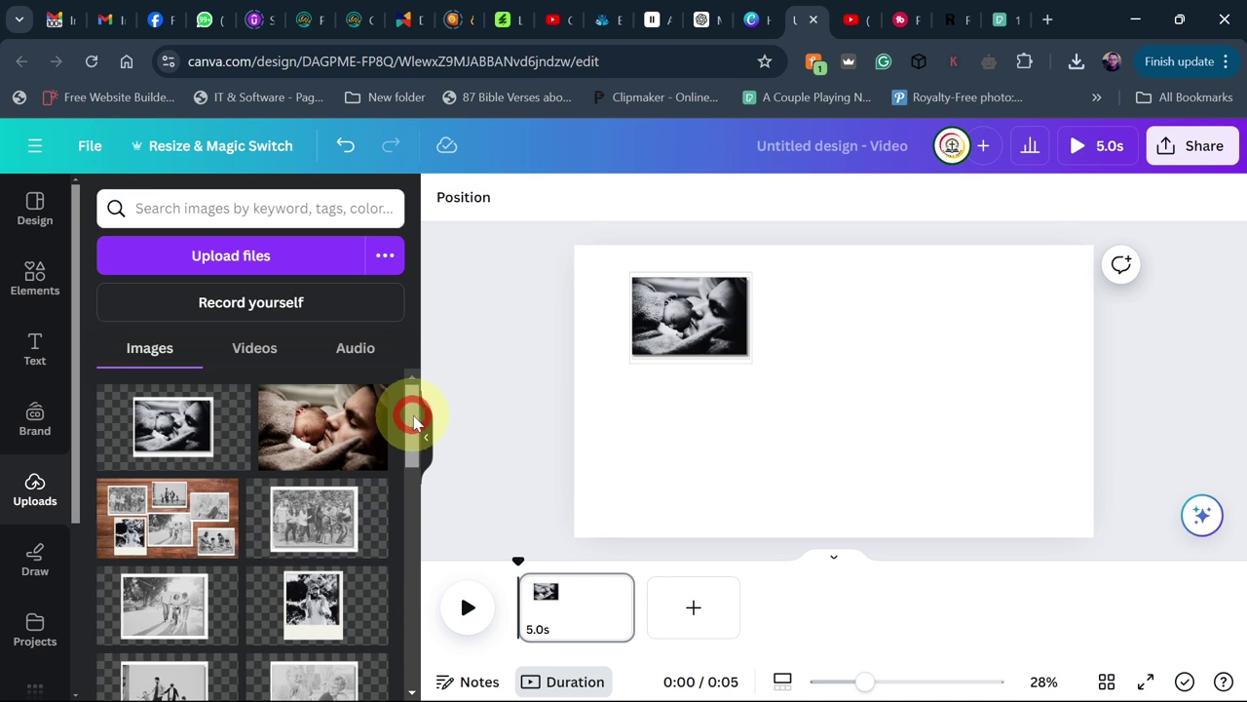
pyautogui.moveTo(413, 421); pyautogui.dragTo(409, 445)
# - Add the framed bicycle family photo and shrink it
pyautogui.click(177, 477)
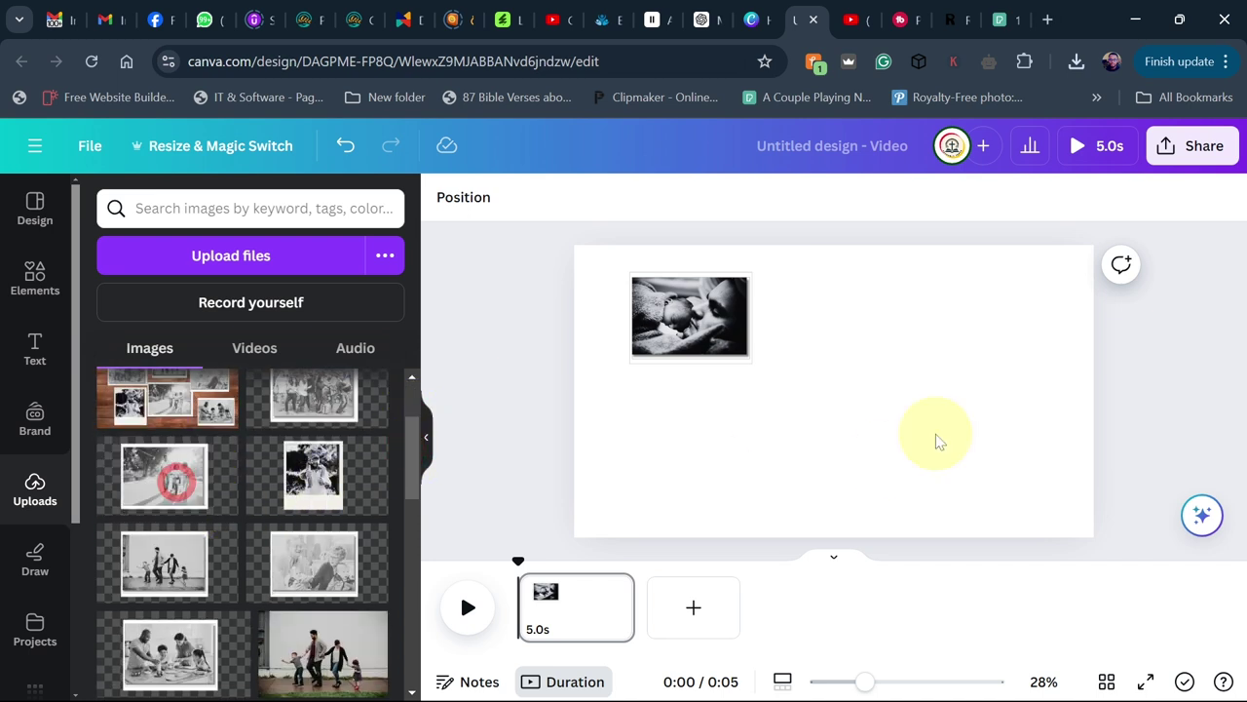
pyautogui.click(172, 489)
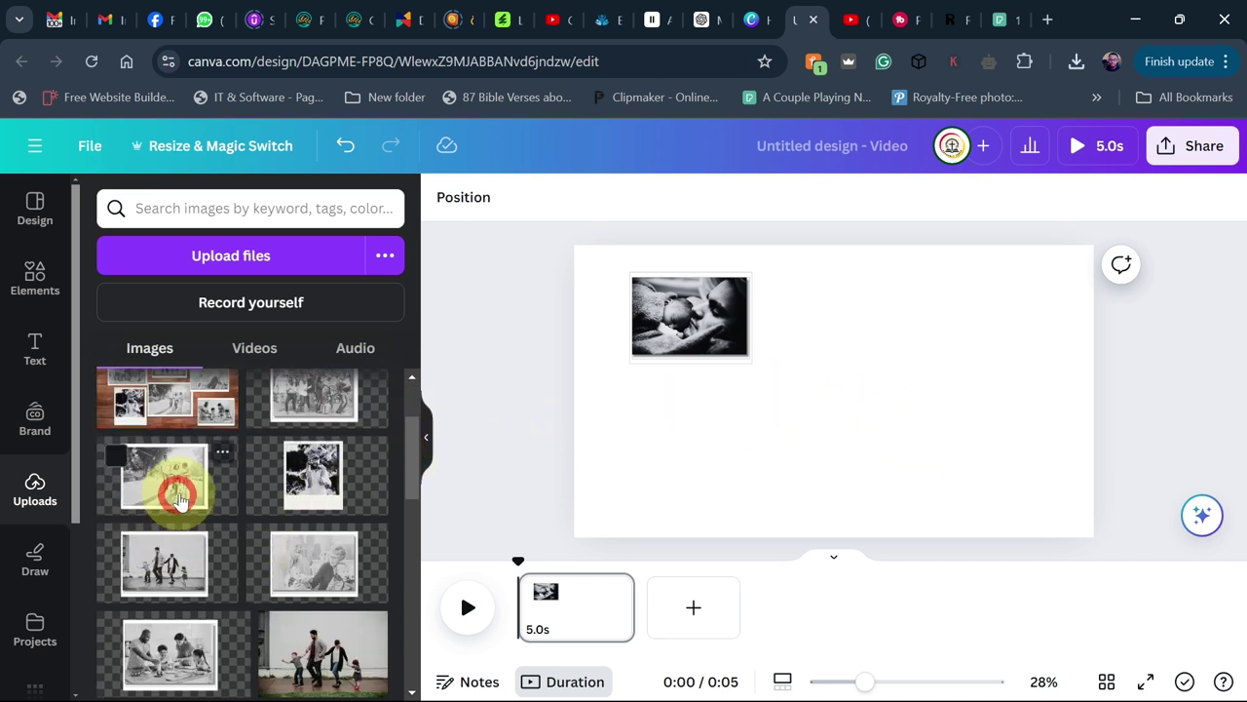
pyautogui.moveTo(646, 285); pyautogui.dragTo(770, 315)
pyautogui.click(495, 398)
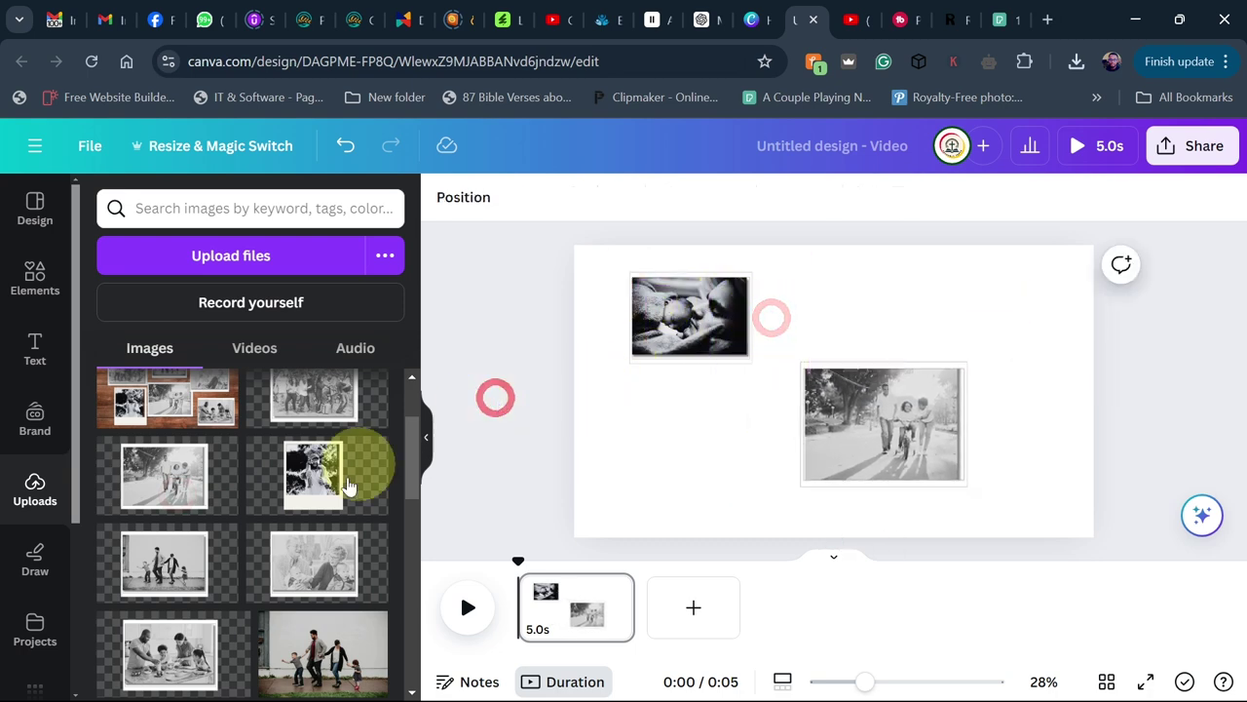
# - Add the grandparents photo, shrink it, and move it to the lower left
pyautogui.click(284, 551)
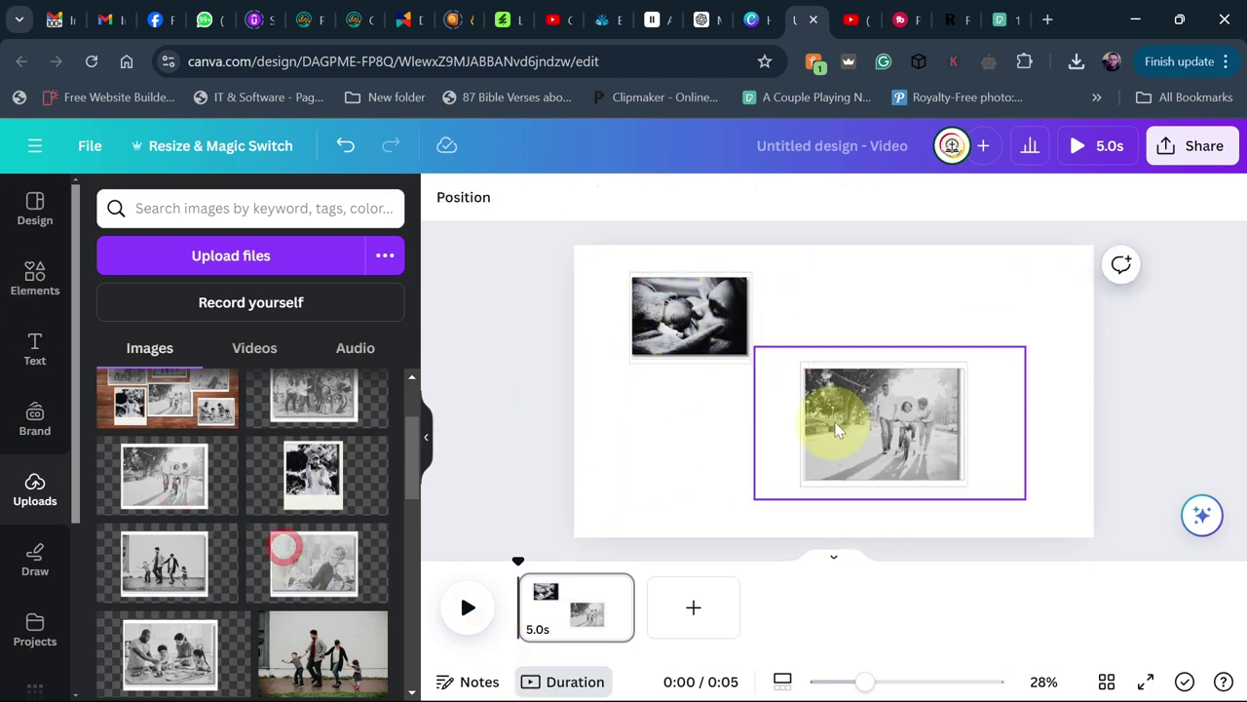
pyautogui.click(312, 572)
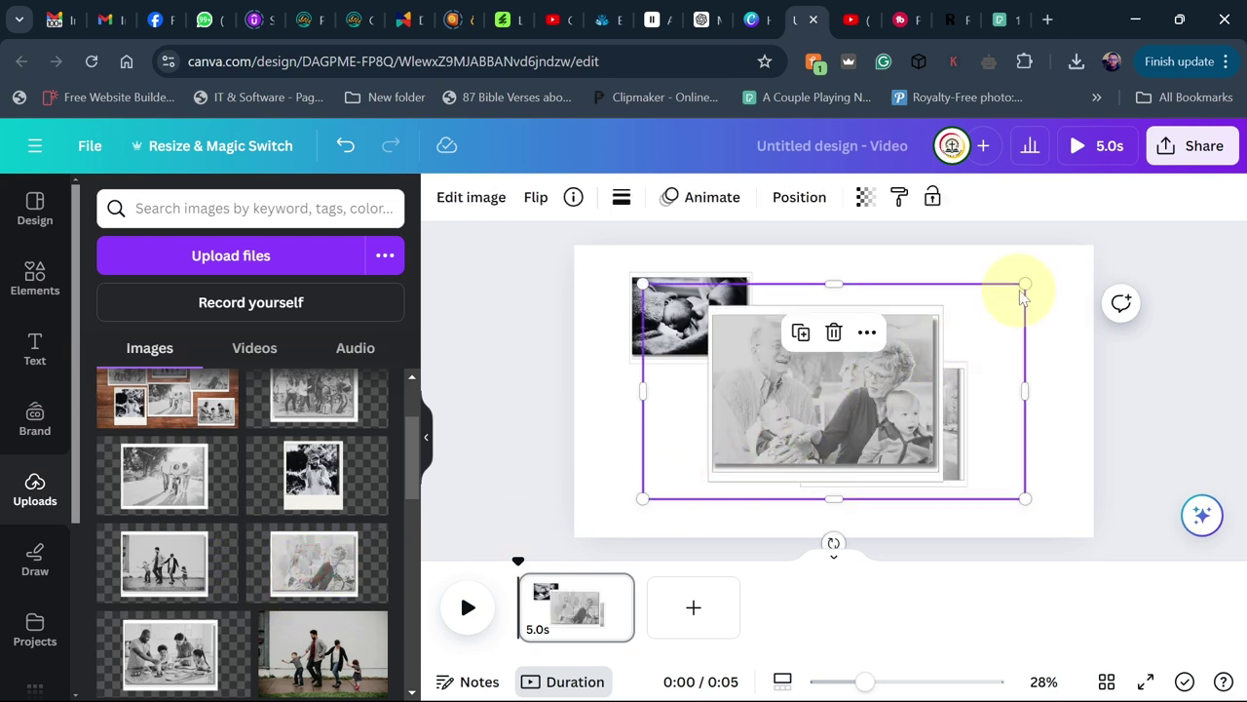
pyautogui.moveTo(1024, 283); pyautogui.dragTo(964, 315)
pyautogui.moveTo(824, 390); pyautogui.dragTo(721, 425)
pyautogui.moveTo(542, 364); pyautogui.dragTo(587, 375)
pyautogui.click(634, 407)
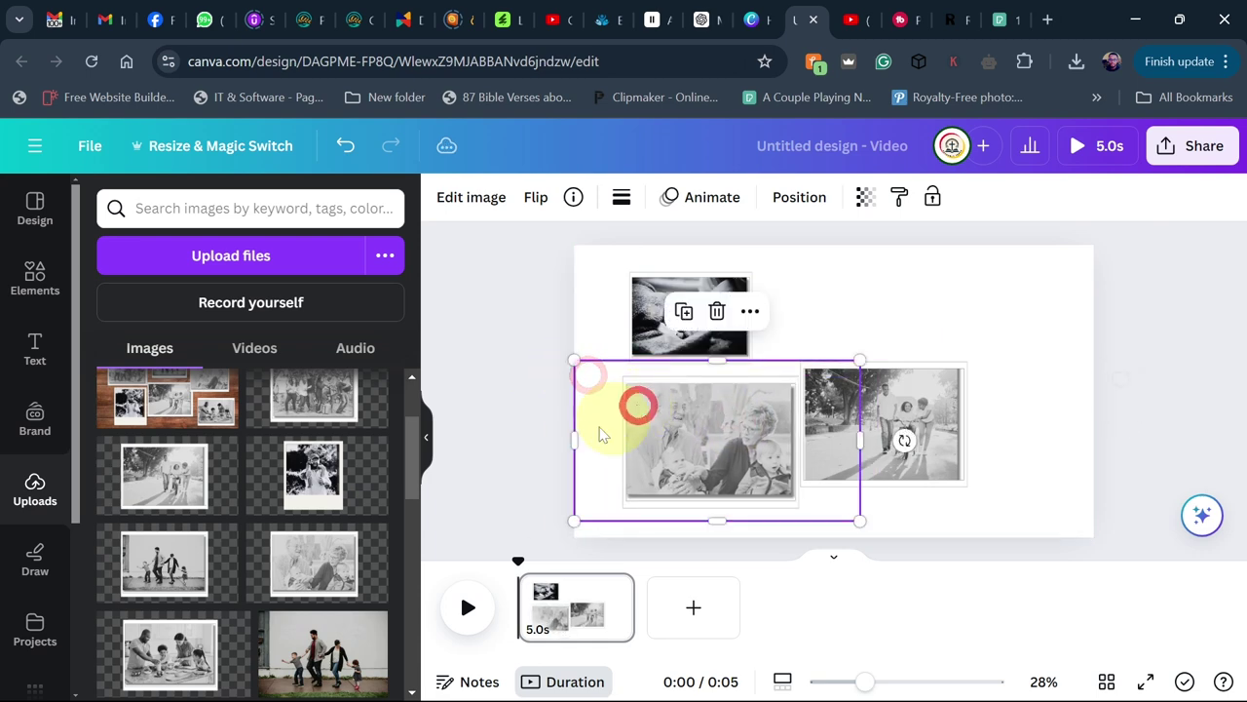
# - Add the group photo, shrink it, and place it at the top beside the baby photo
pyautogui.moveTo(312, 405); pyautogui.dragTo(826, 382)
pyautogui.moveTo(640, 287); pyautogui.dragTo(738, 328)
pyautogui.moveTo(826, 414); pyautogui.dragTo(829, 326)
pyautogui.moveTo(980, 370); pyautogui.dragTo(973, 363)
pyautogui.moveTo(856, 320); pyautogui.dragTo(872, 321)
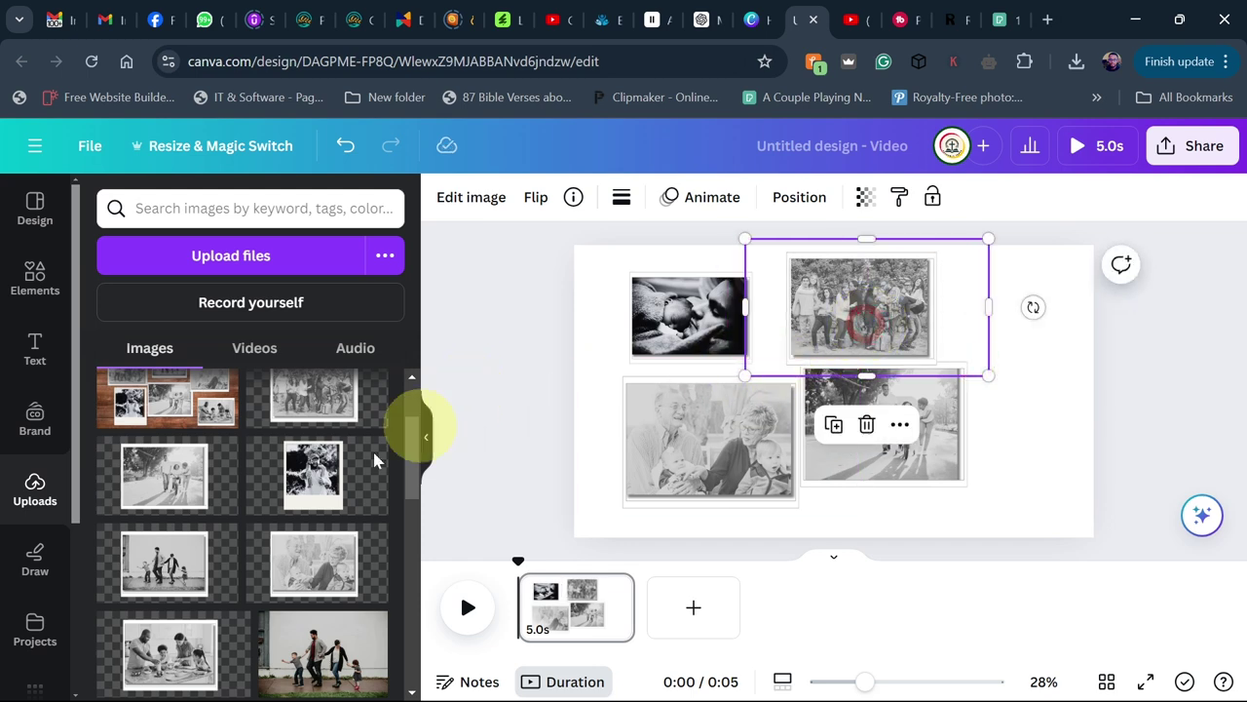
# - Add the man-carrying-a-child photo, shrink it, and move it to the bottom right
pyautogui.click(377, 487)
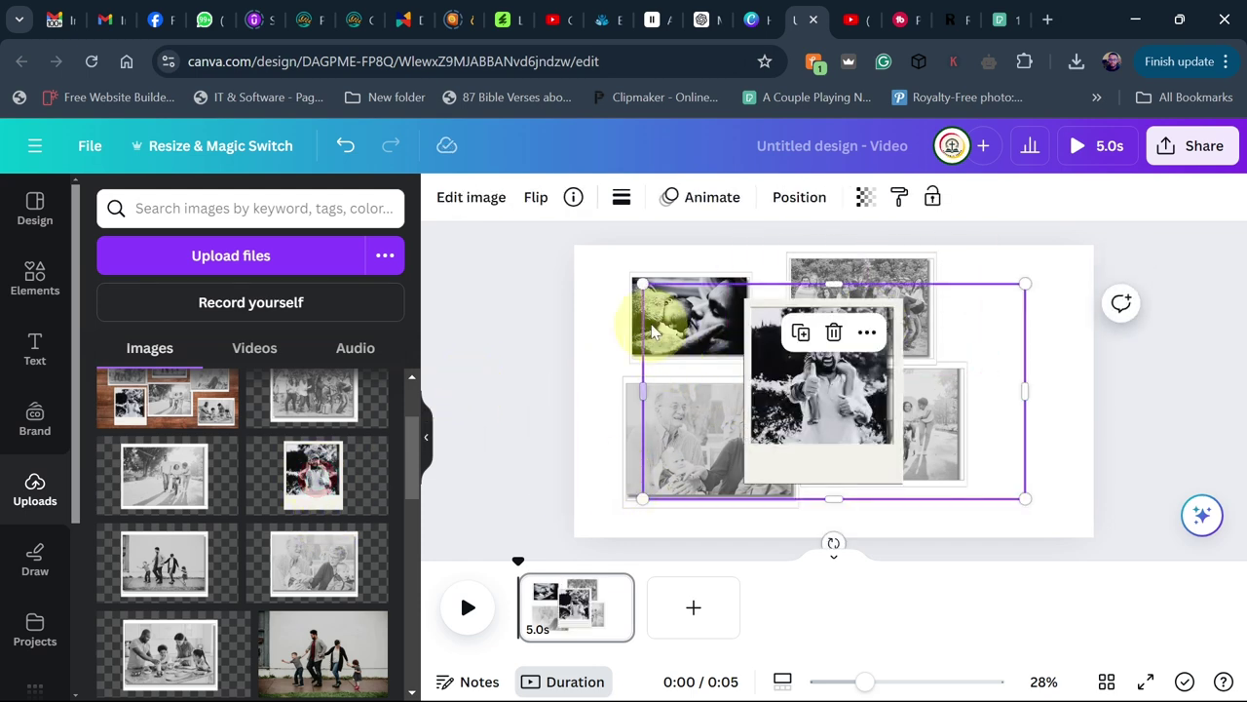
pyautogui.moveTo(643, 283); pyautogui.dragTo(754, 348)
pyautogui.moveTo(955, 416); pyautogui.dragTo(1019, 432)
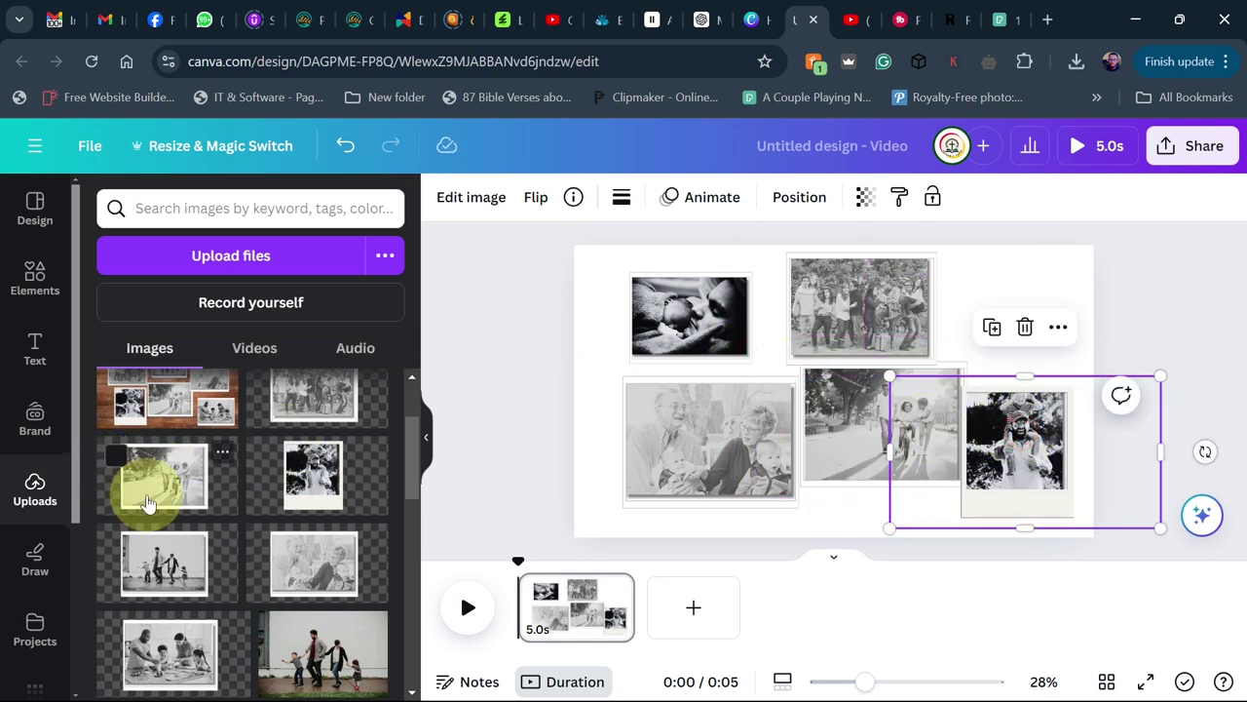
# - Add the kitchen family photo, shrink it, and place it at the top right
pyautogui.scroll(1, 297, 546)
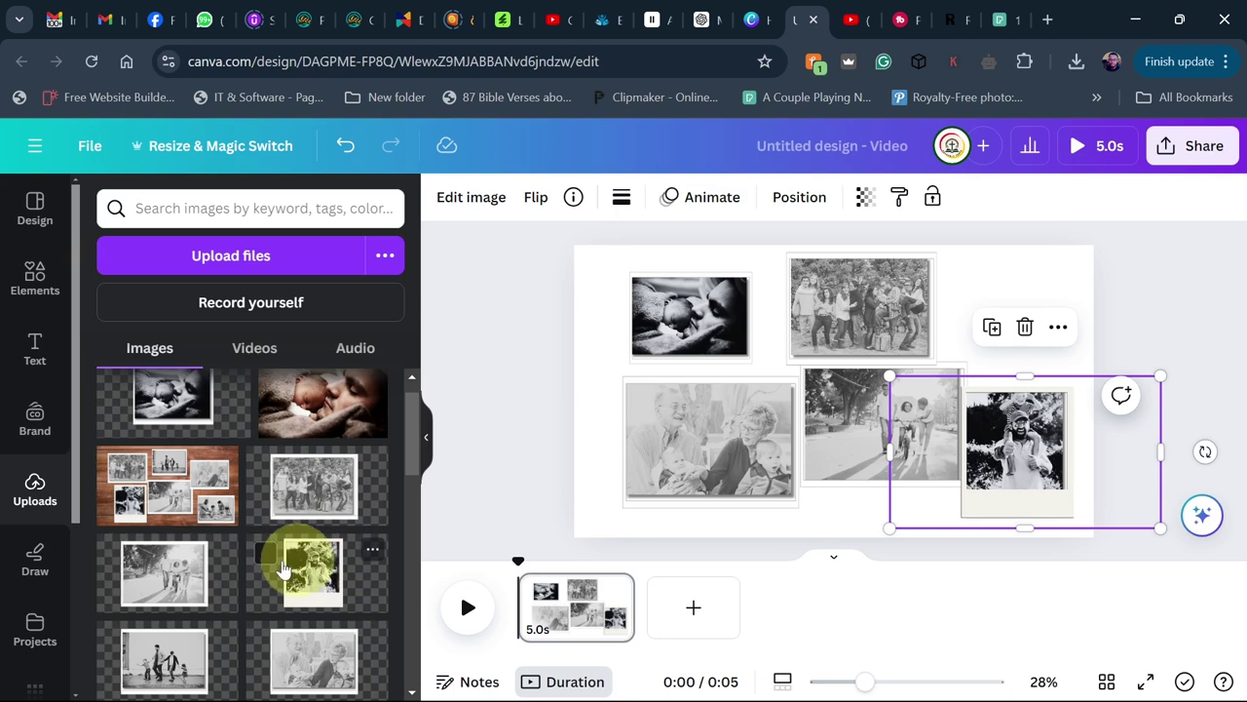
pyautogui.scroll(-1, 349, 583)
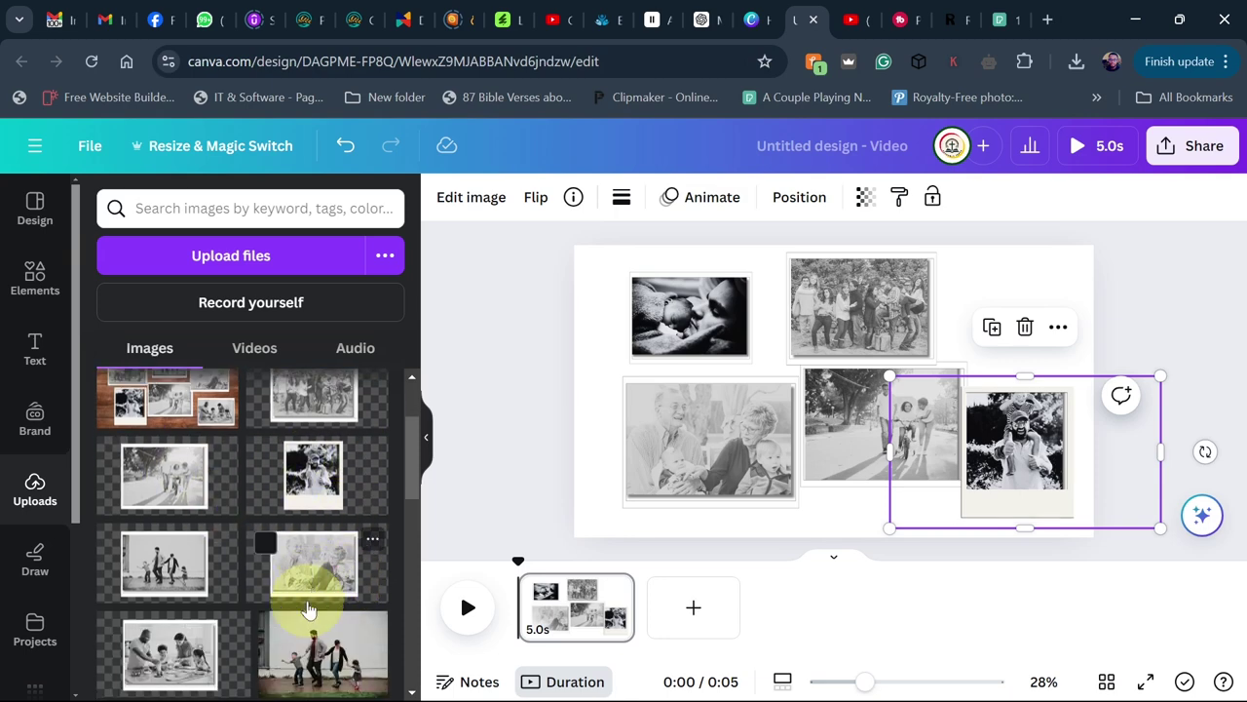
pyautogui.scroll(-1, 214, 604)
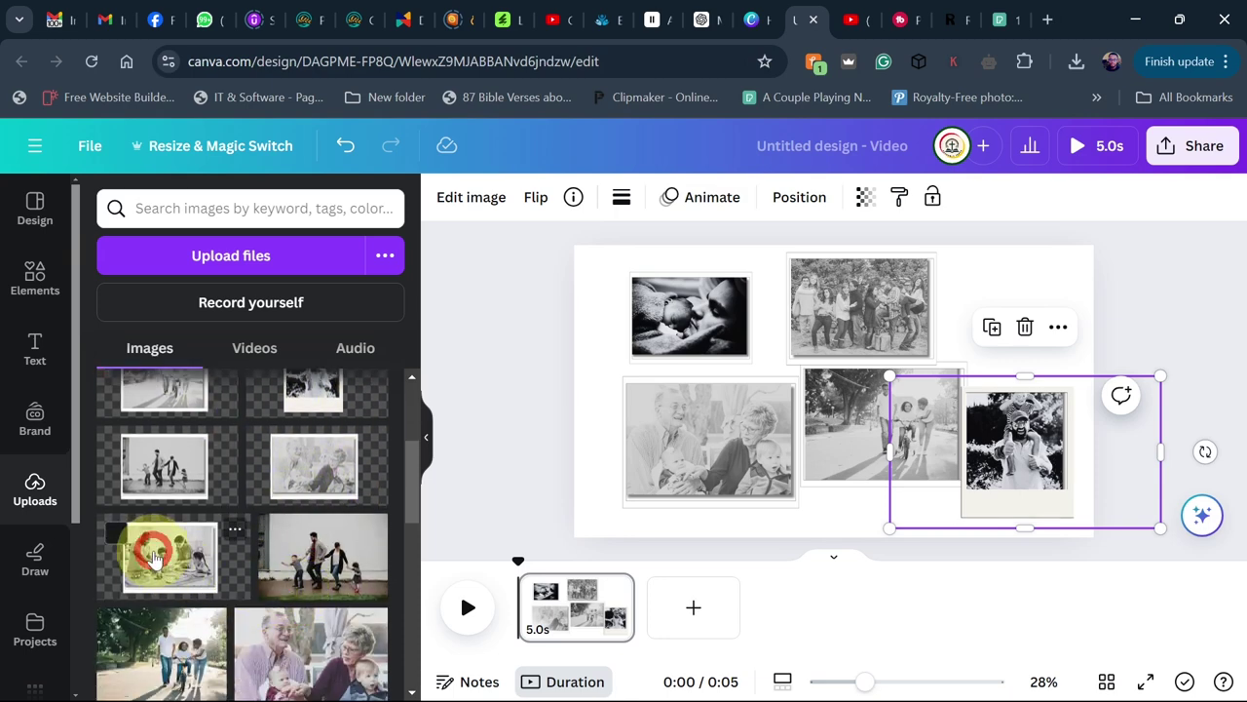
pyautogui.click(153, 556)
pyautogui.moveTo(636, 283); pyautogui.dragTo(757, 371)
pyautogui.moveTo(887, 411); pyautogui.dragTo(961, 311)
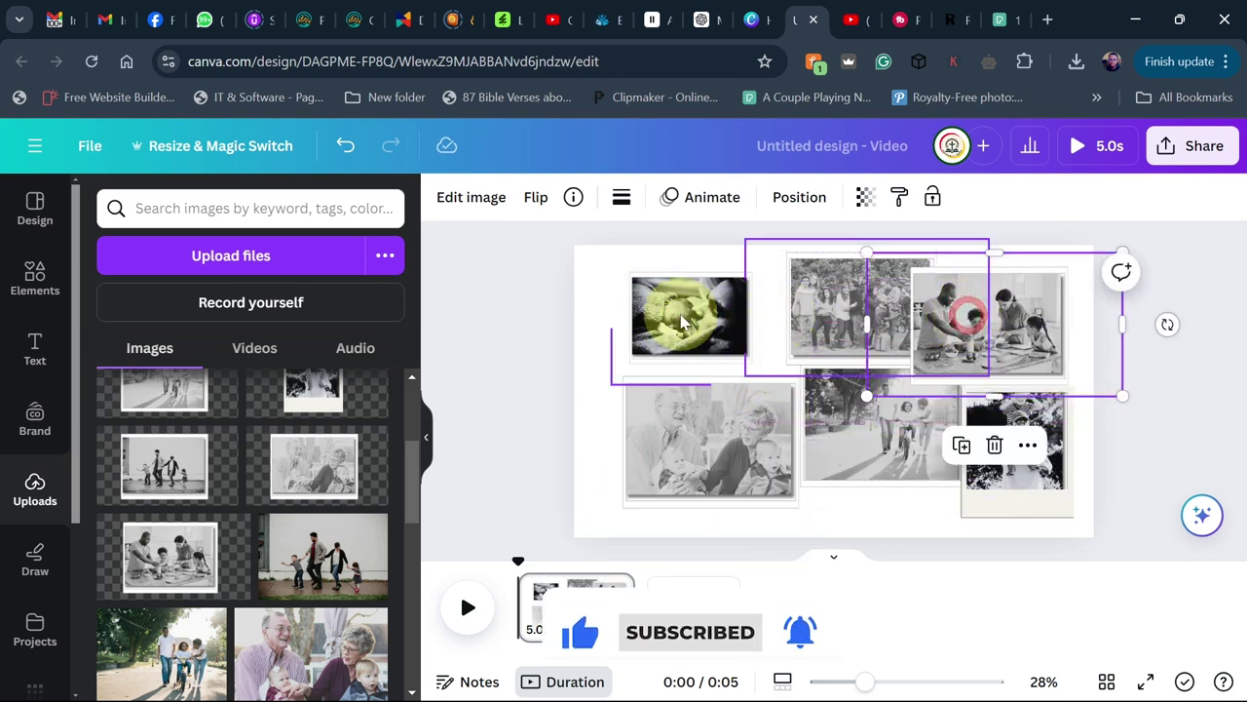
# - Shift the group photo slightly left to make room in the top row
pyautogui.click(644, 304)
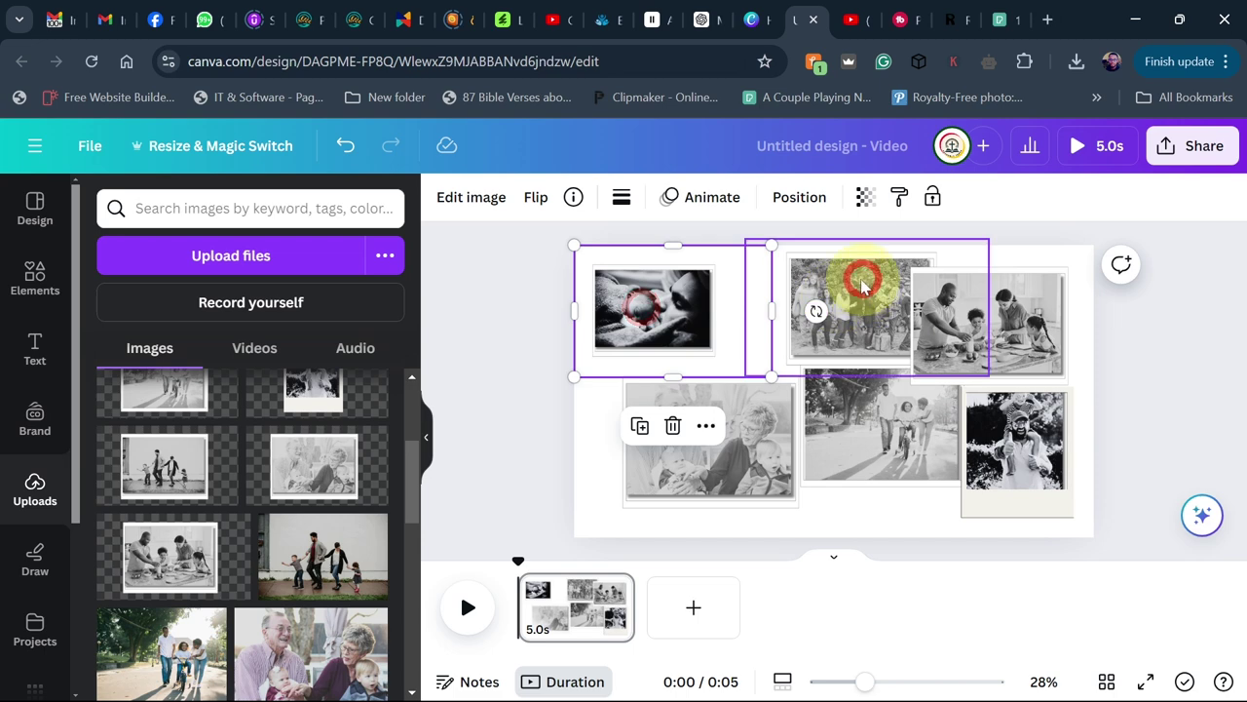
pyautogui.moveTo(864, 283); pyautogui.dragTo(836, 280)
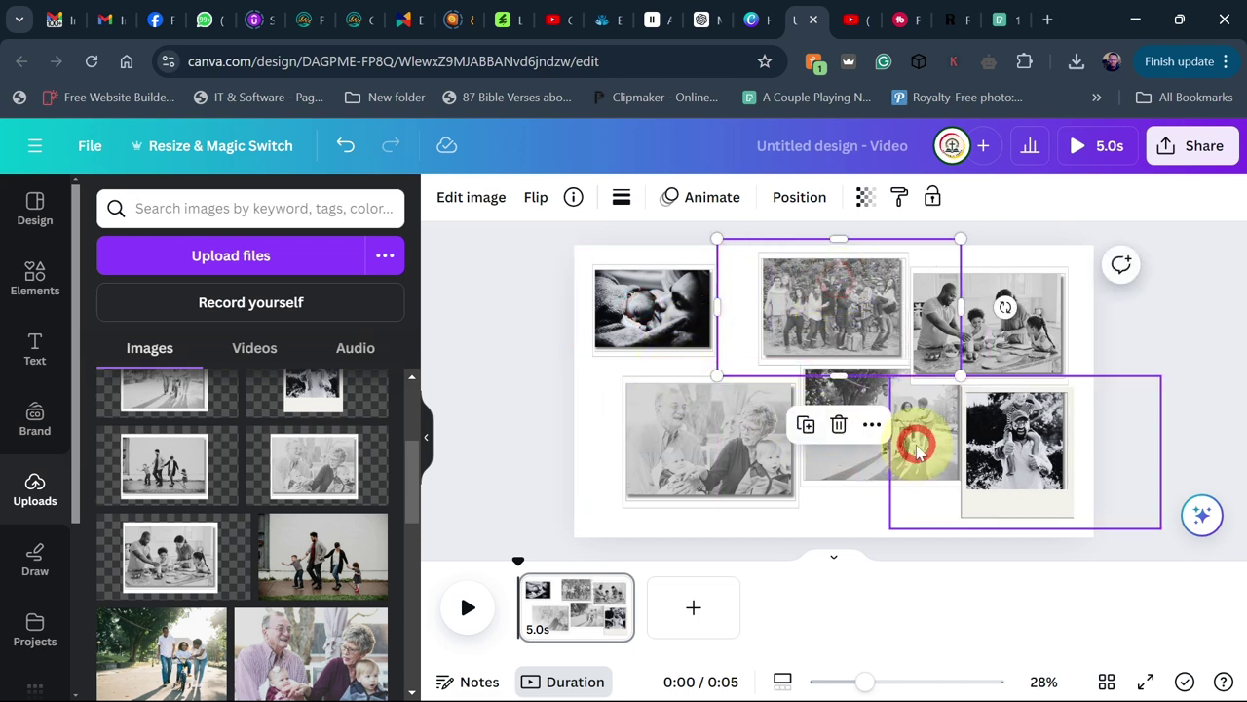
pyautogui.click(916, 446)
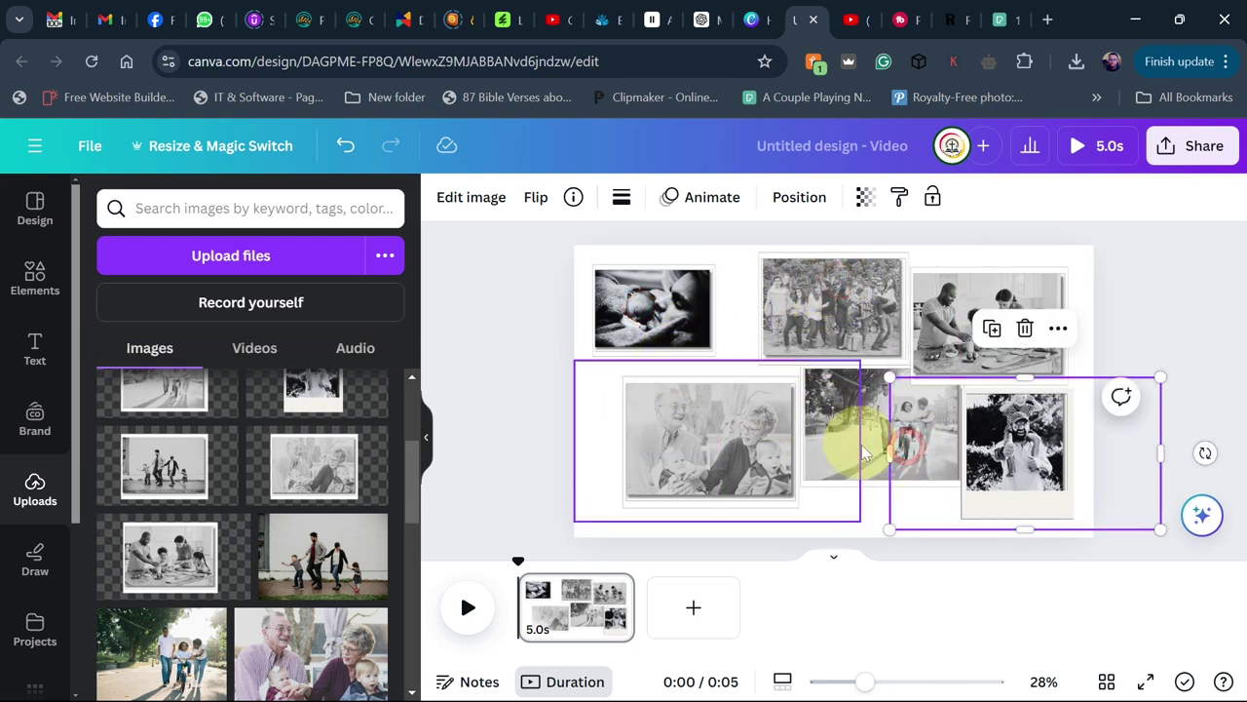
# - Search elements for 'wo' and set a wooden-plank photo as the page background
pyautogui.click(32, 290)
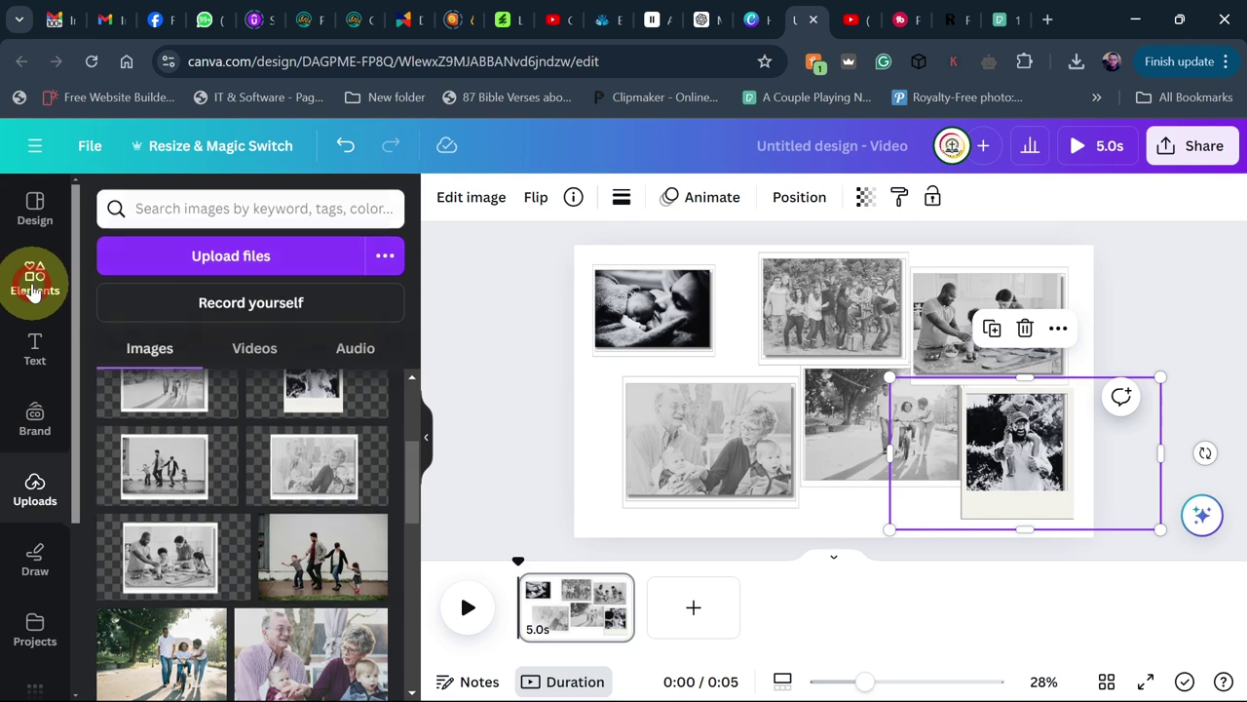
pyautogui.click(116, 208)
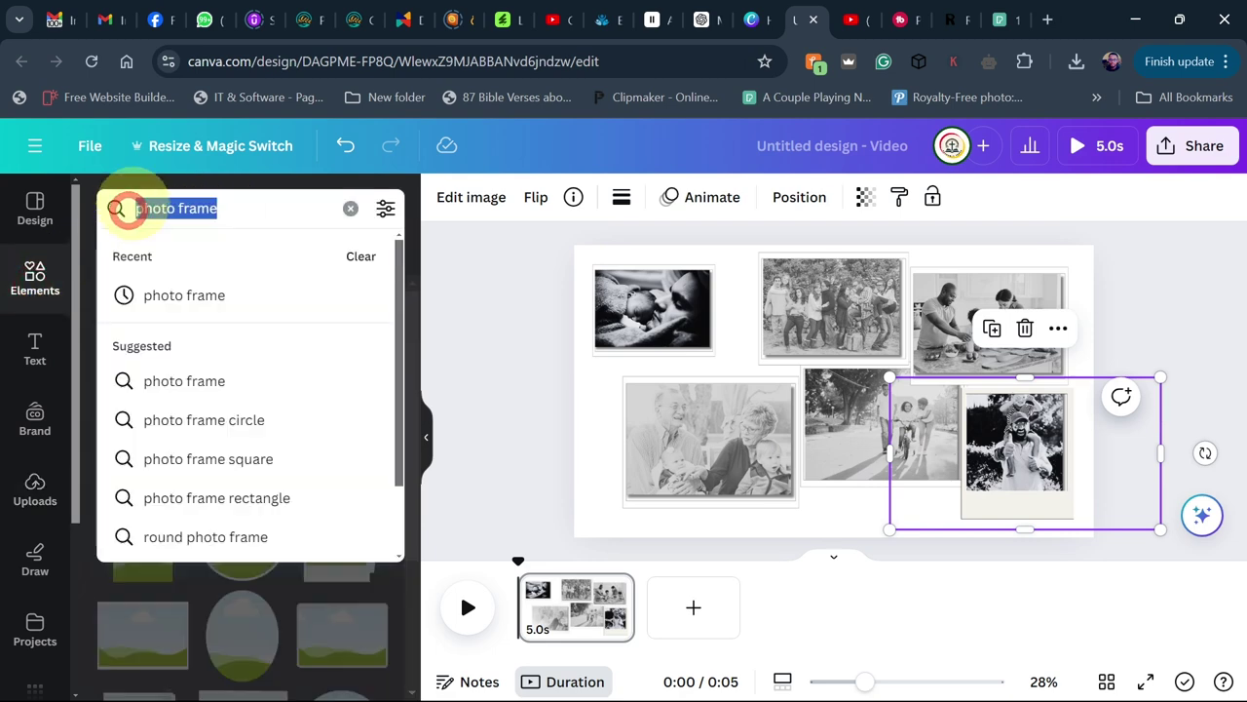
pyautogui.write('wooden')
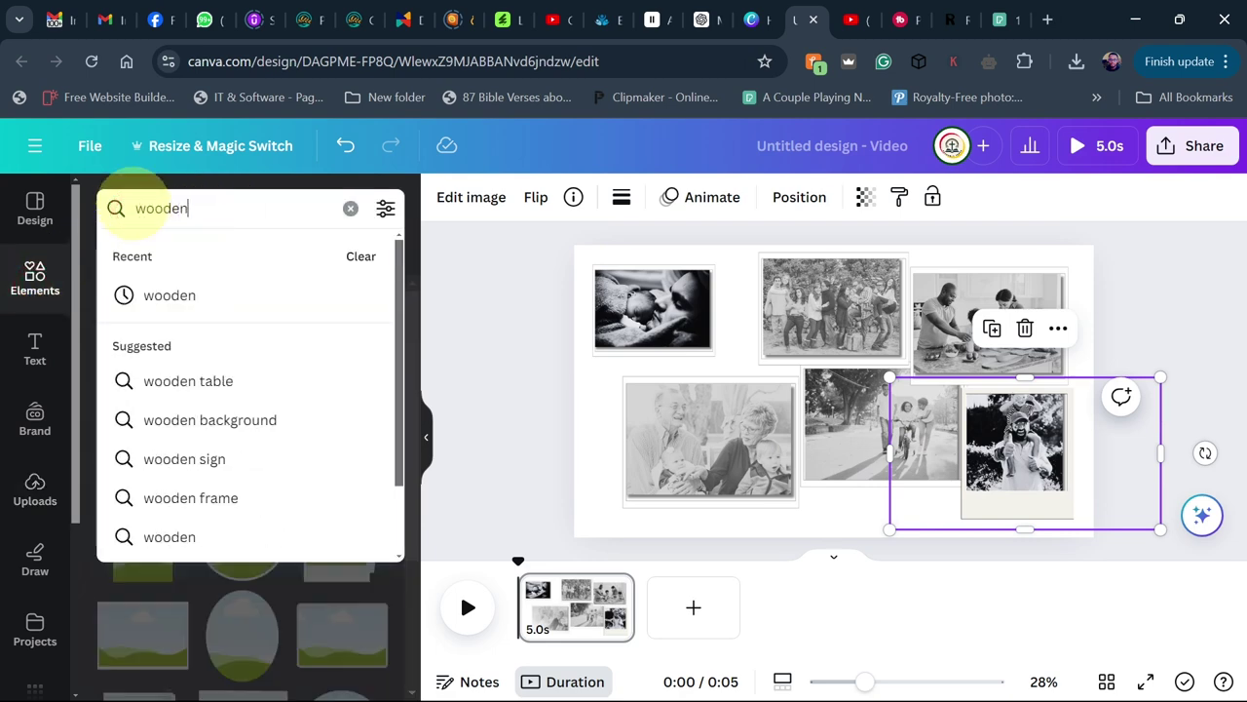
pyautogui.press('Return')
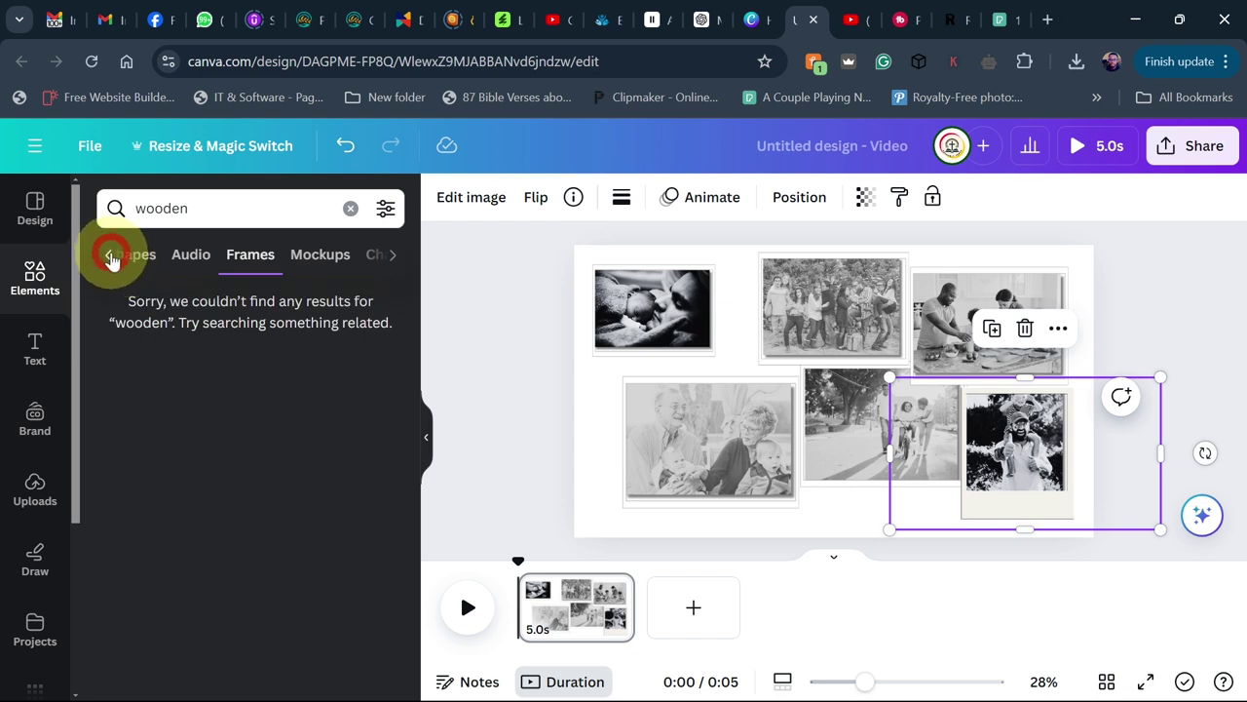
pyautogui.click(134, 259)
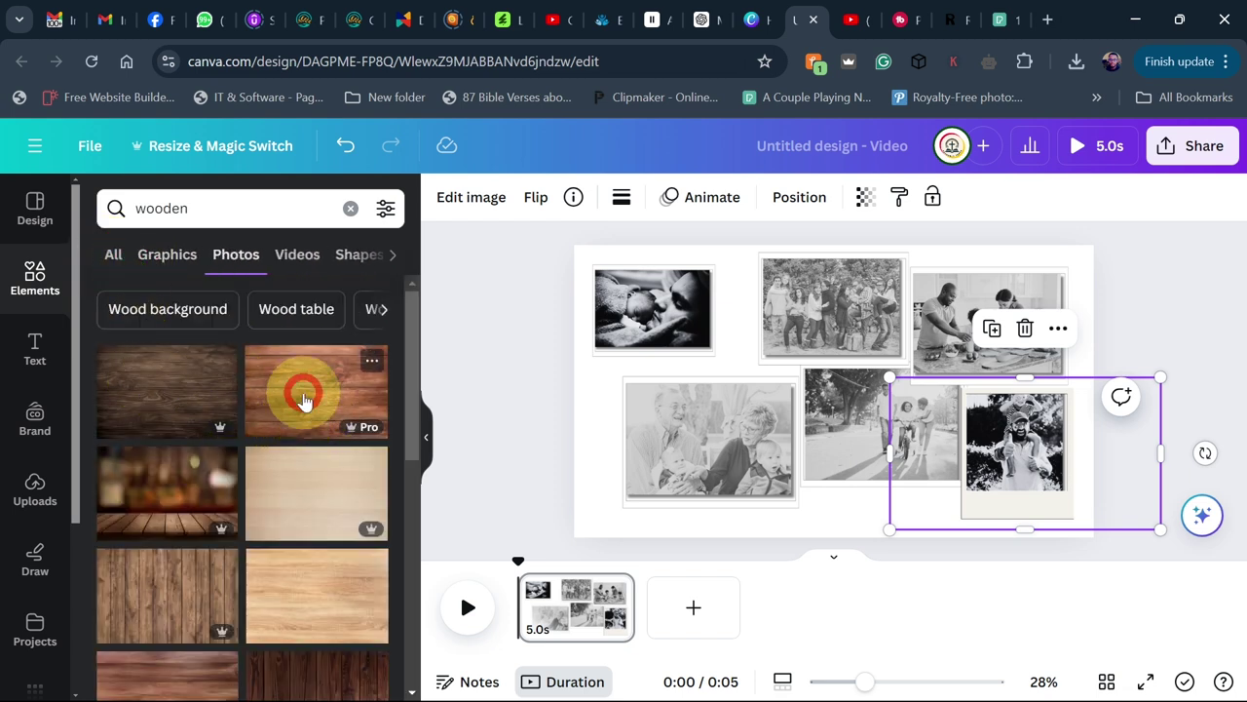
pyautogui.click(303, 398)
pyautogui.rightClick(719, 334)
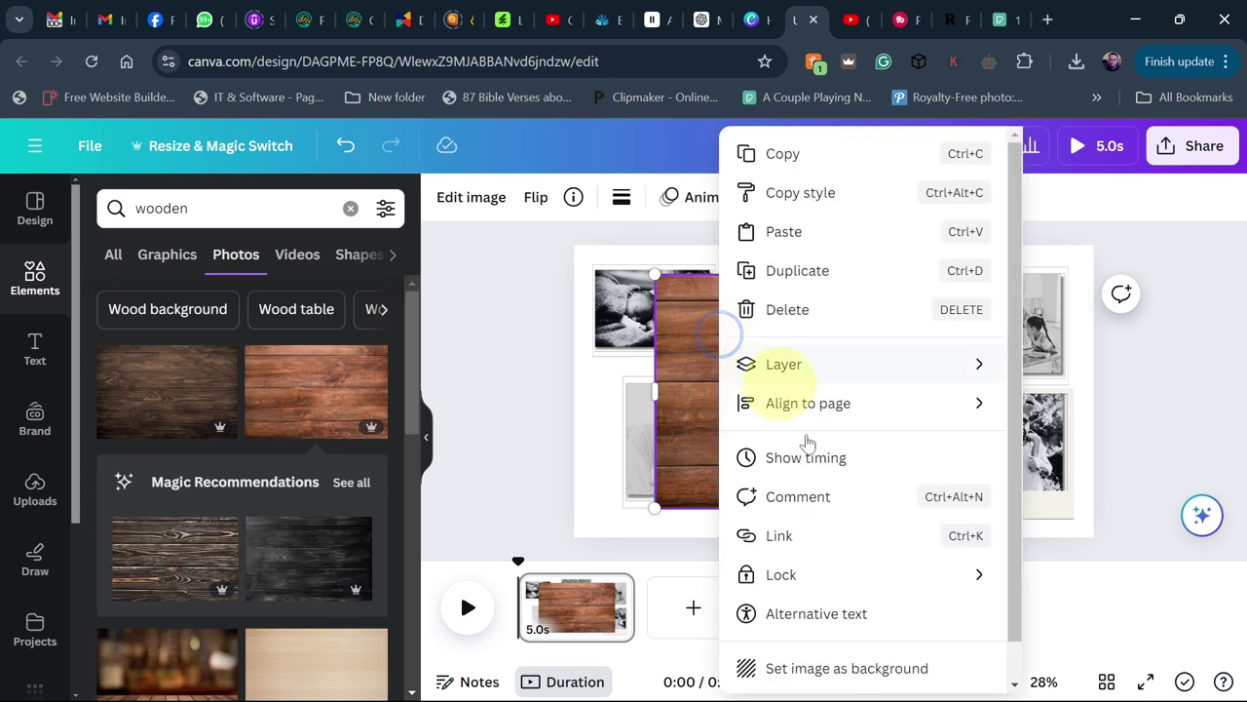
pyautogui.click(813, 670)
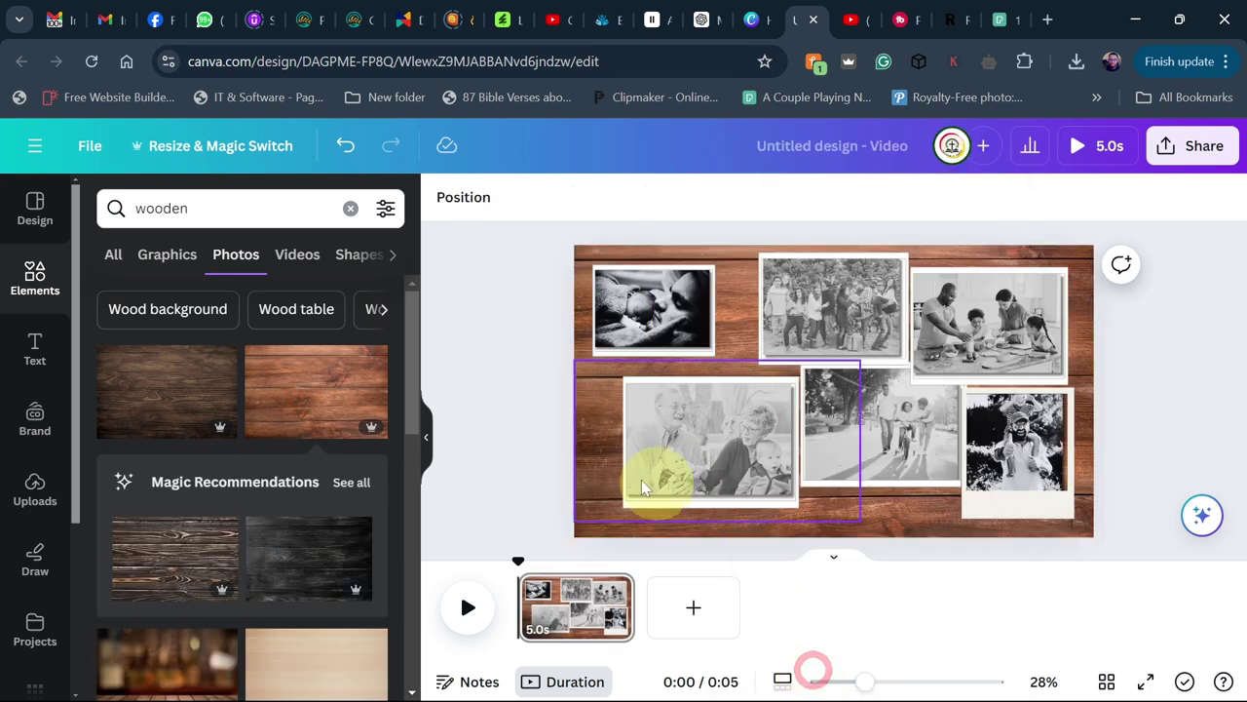
# - Nudge the top-middle, lower-left and lower-middle photos left for a tidier collage
pyautogui.click(820, 329)
pyautogui.moveTo(820, 329); pyautogui.dragTo(805, 316)
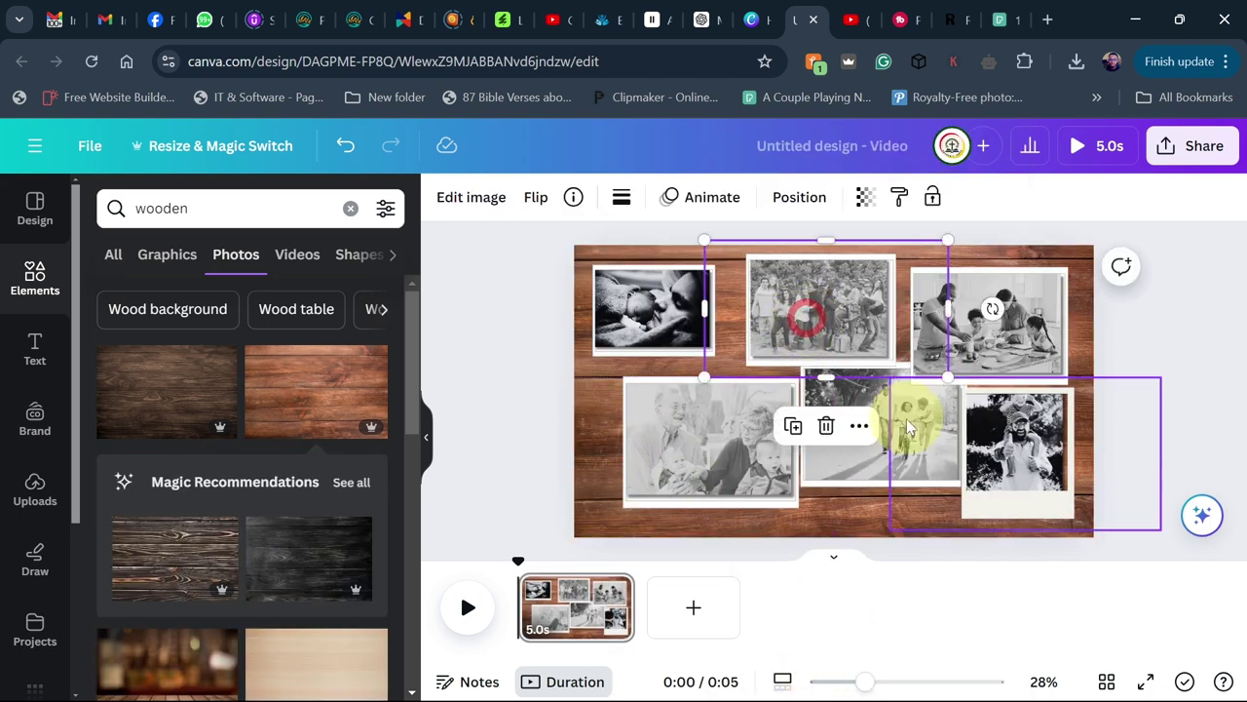
pyautogui.moveTo(673, 439); pyautogui.dragTo(645, 440)
pyautogui.moveTo(874, 418); pyautogui.dragTo(863, 421)
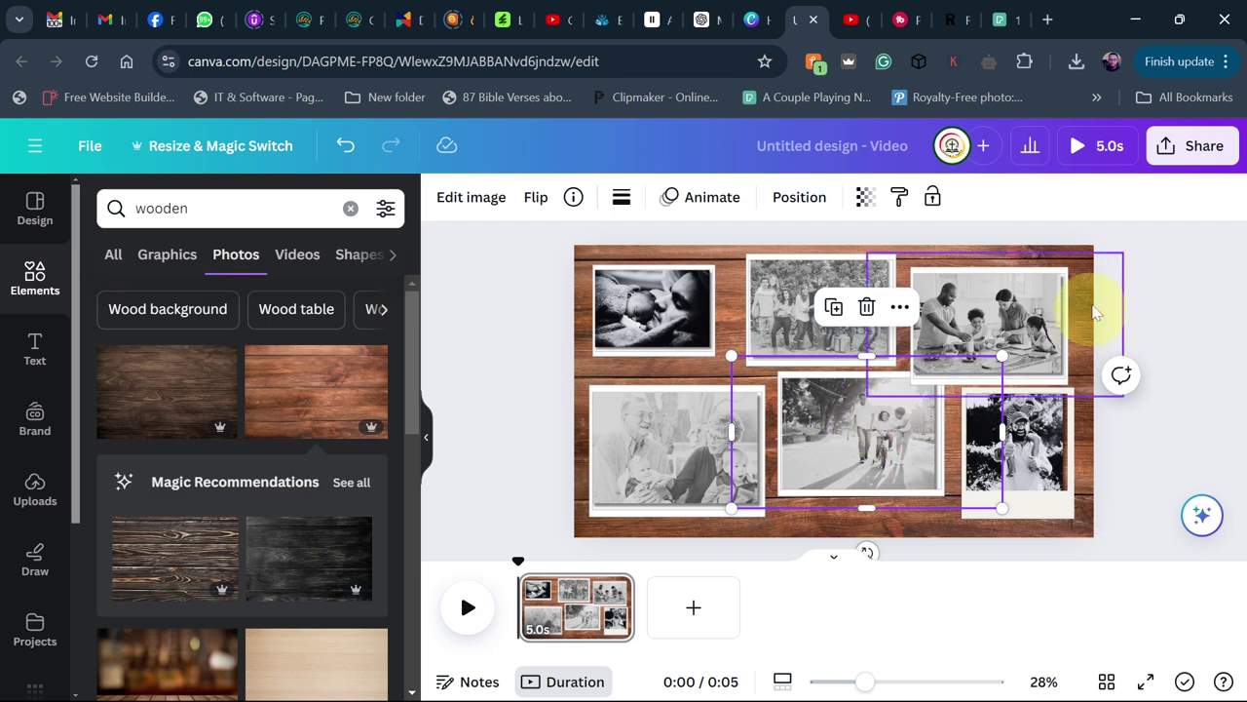
# - Download the collage design as a JPG file
pyautogui.click(1196, 151)
pyautogui.scroll(-3, 1225, 371)
pyautogui.click(1017, 504)
pyautogui.click(955, 286)
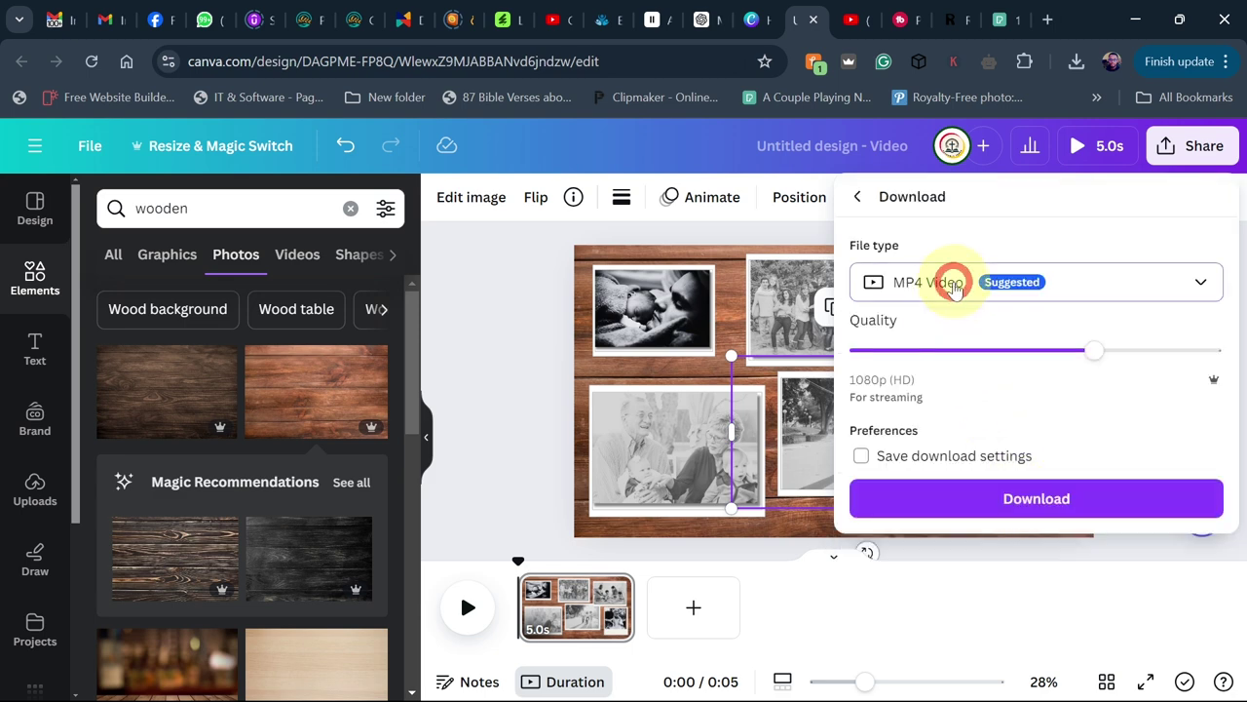
pyautogui.click(939, 336)
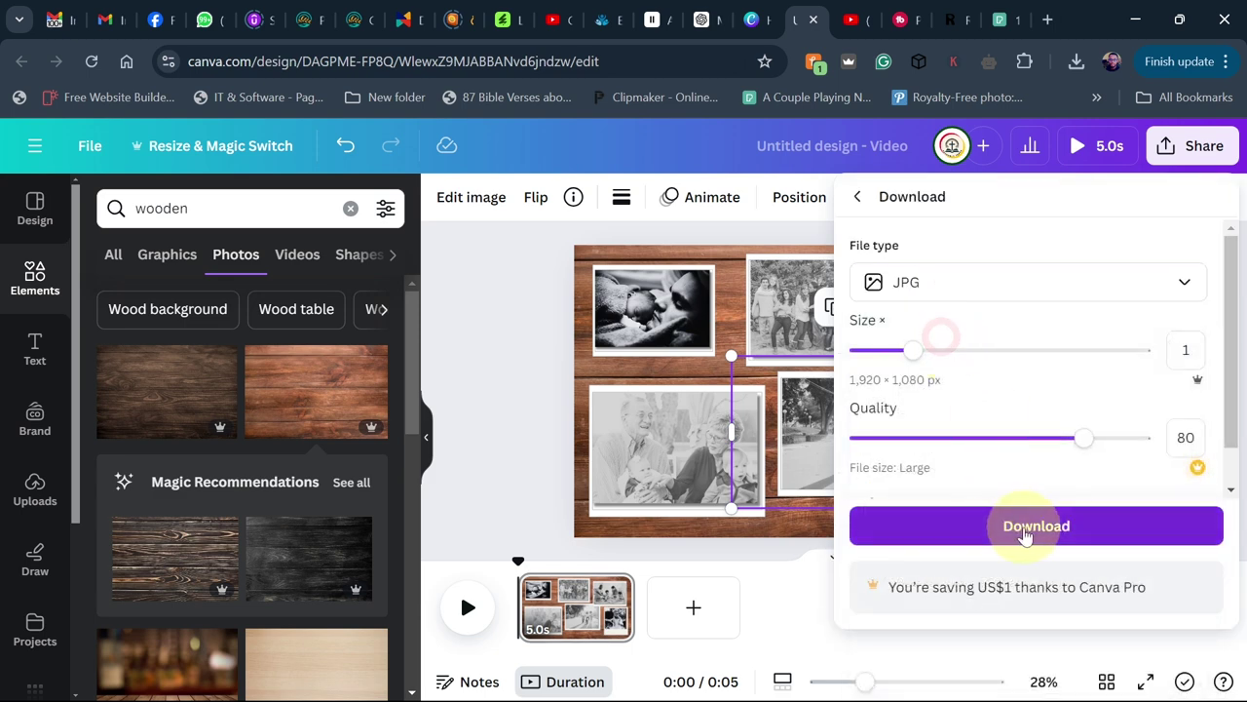
pyautogui.click(1026, 529)
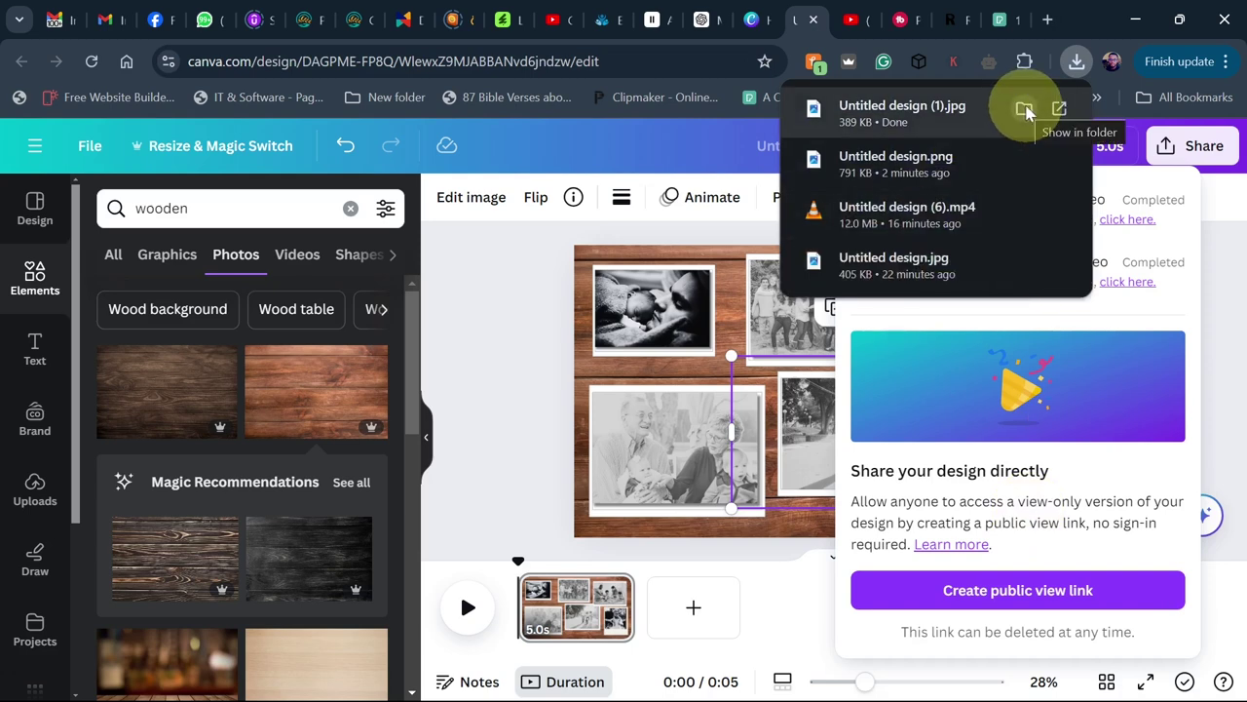
# - Upload the downloaded collage JPG from its folder into Canva's Uploads
pyautogui.click(1024, 110)
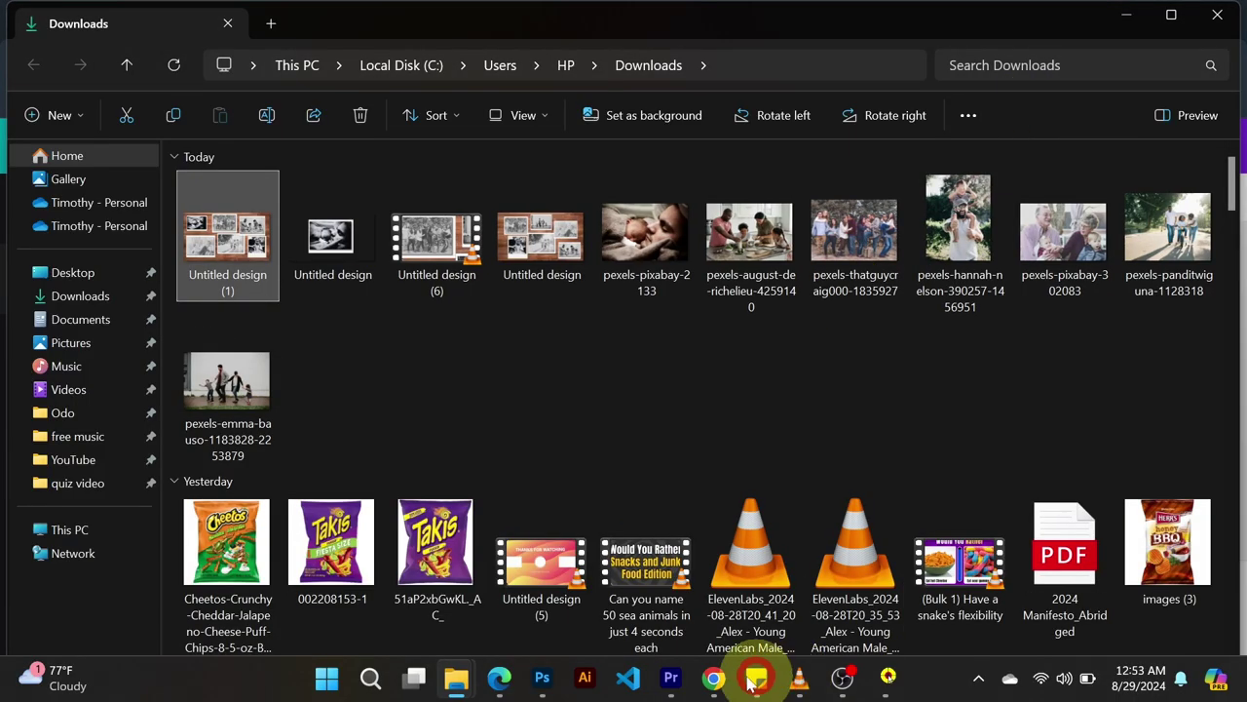
pyautogui.click(712, 676)
pyautogui.moveTo(679, 660); pyautogui.dragTo(224, 473)
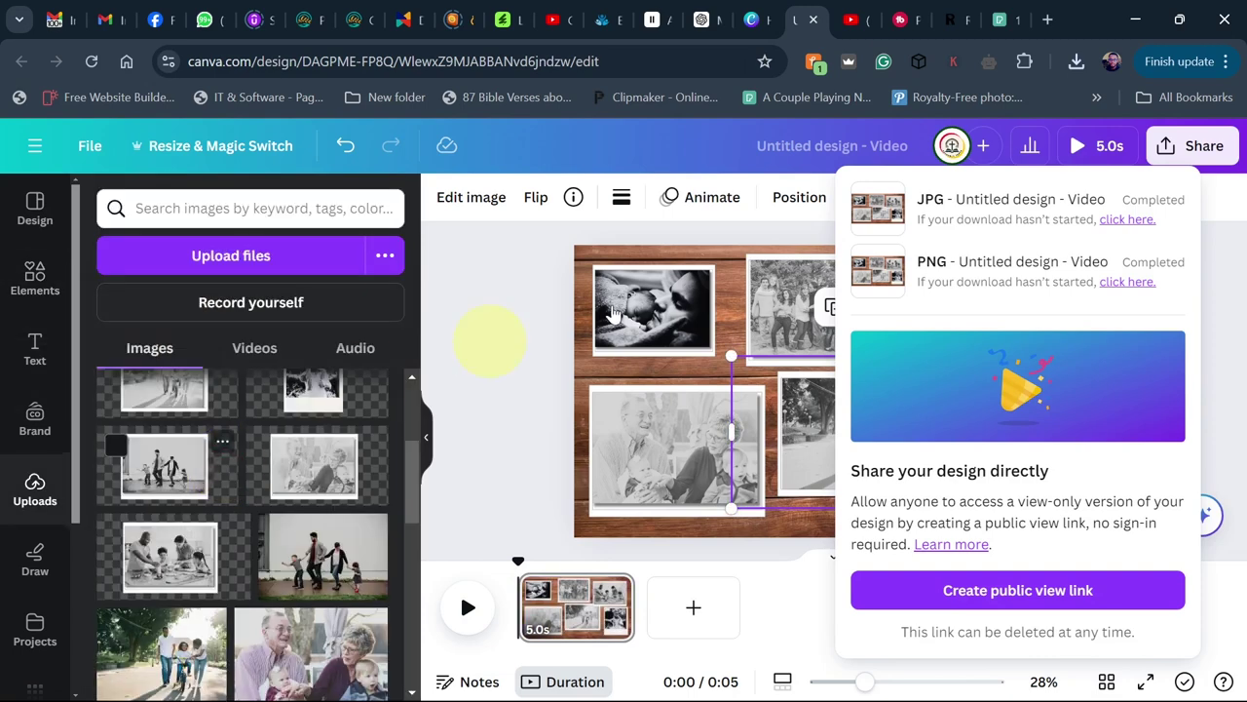
# - Add a new page filled edge to edge with the collage JPG, and delete the original page 1
pyautogui.click(511, 304)
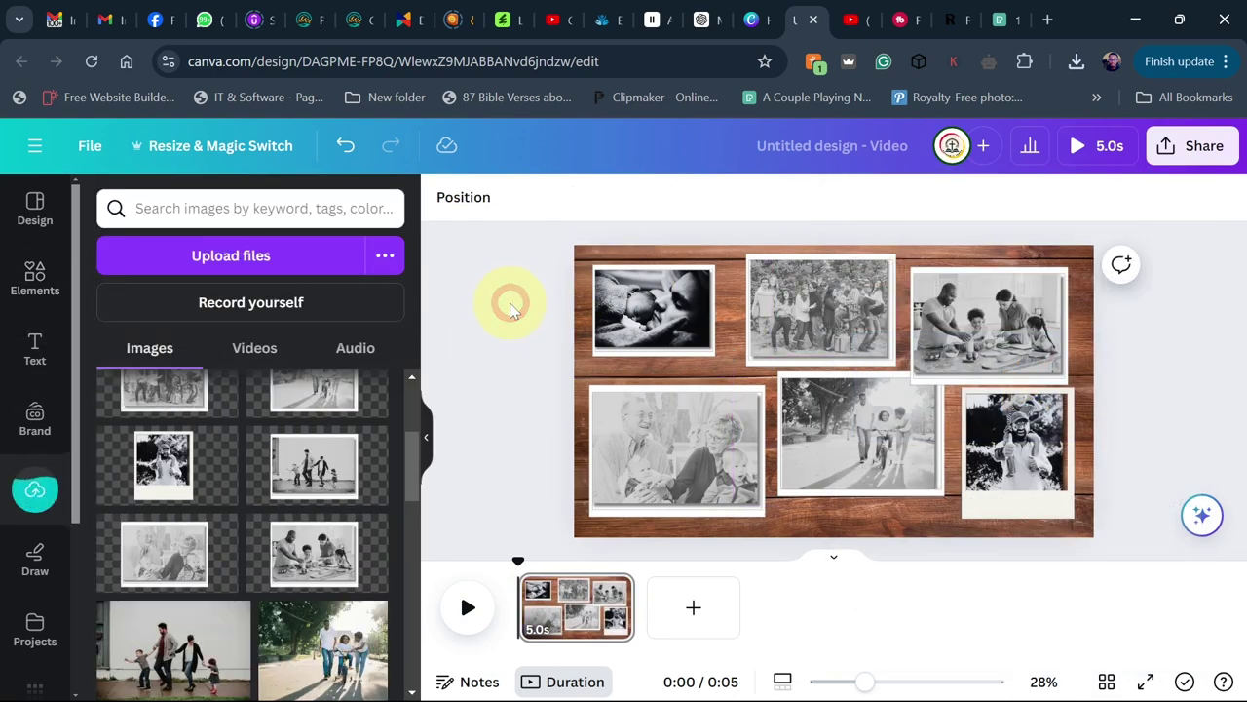
pyautogui.moveTo(412, 459); pyautogui.dragTo(412, 402)
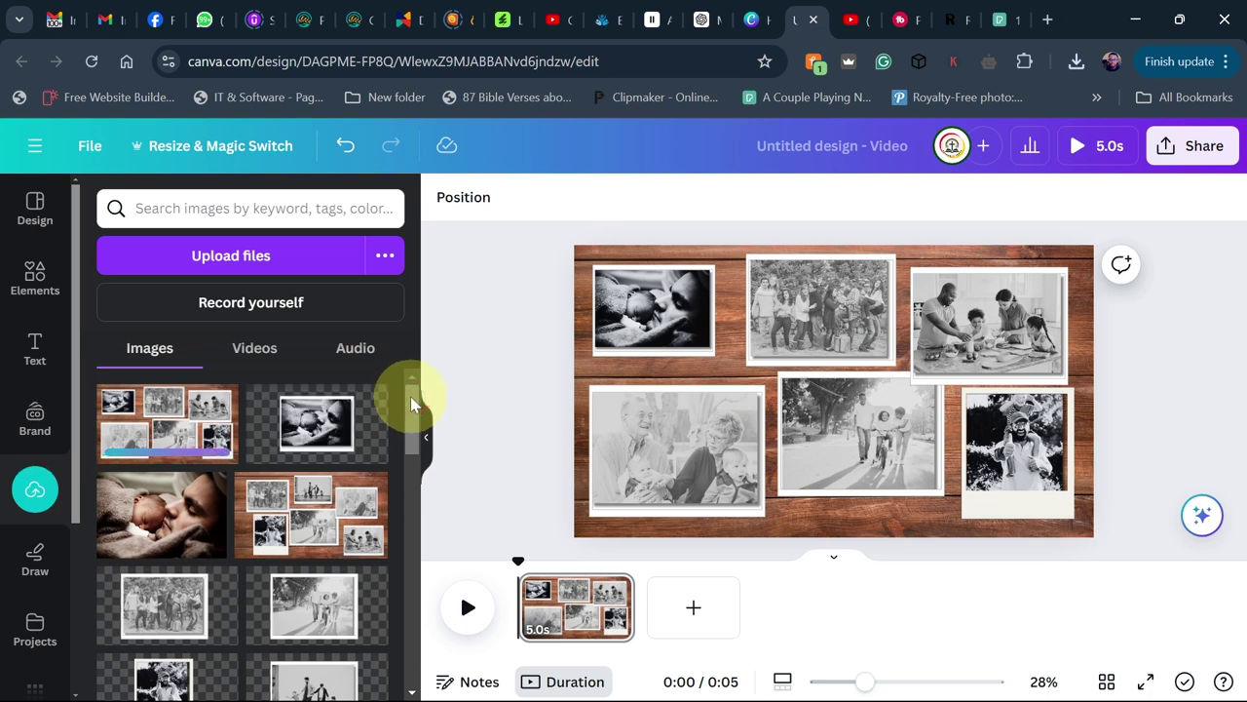
pyautogui.click(692, 609)
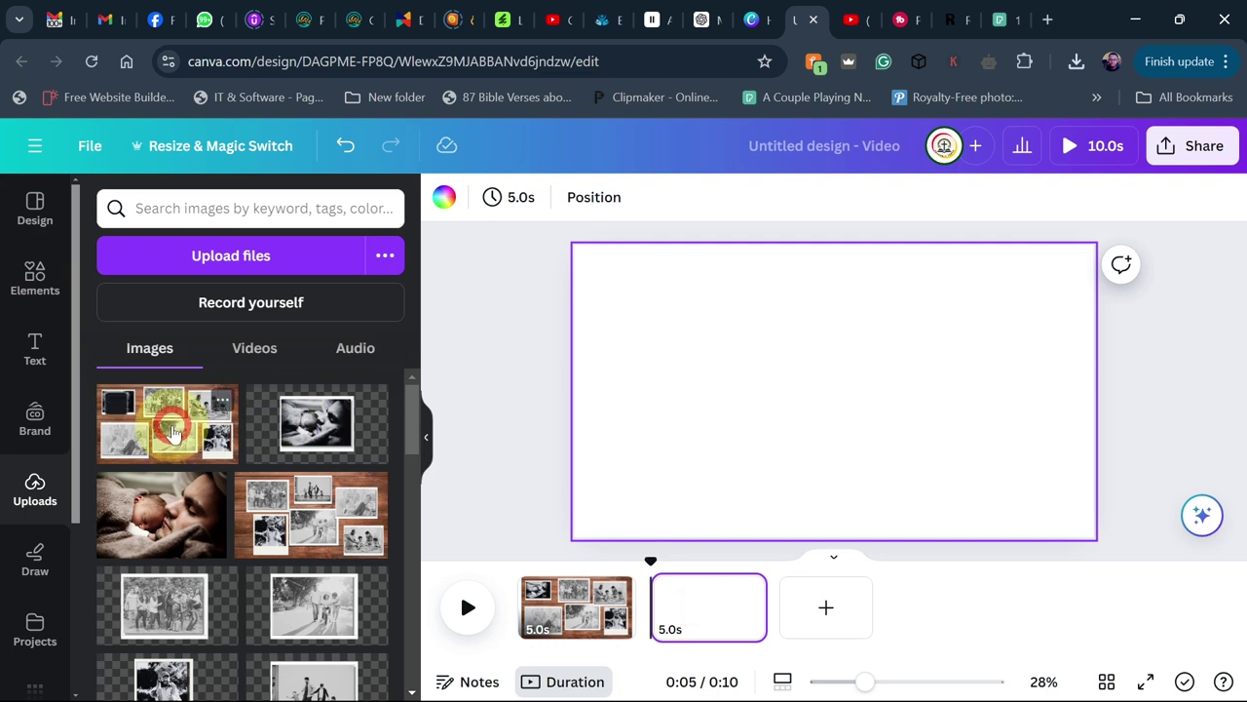
pyautogui.click(168, 424)
pyautogui.moveTo(642, 283); pyautogui.dragTo(575, 244)
pyautogui.moveTo(1028, 501); pyautogui.dragTo(1101, 538)
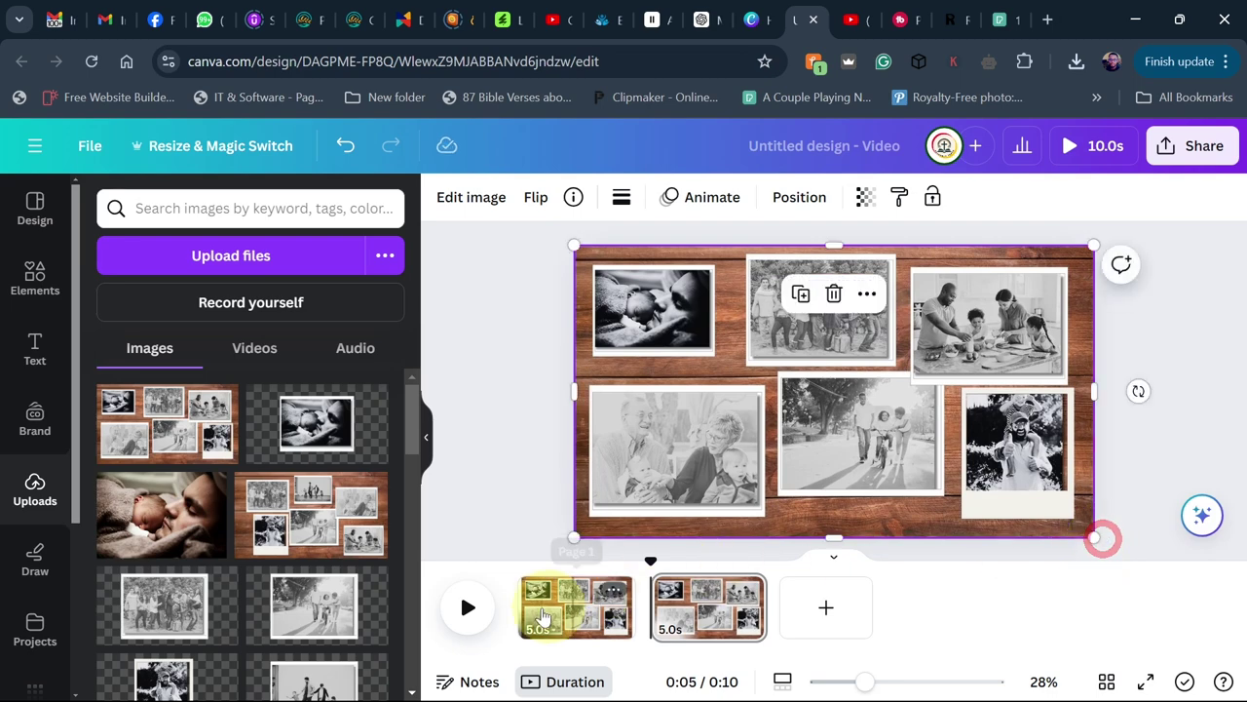
pyautogui.rightClick(562, 612)
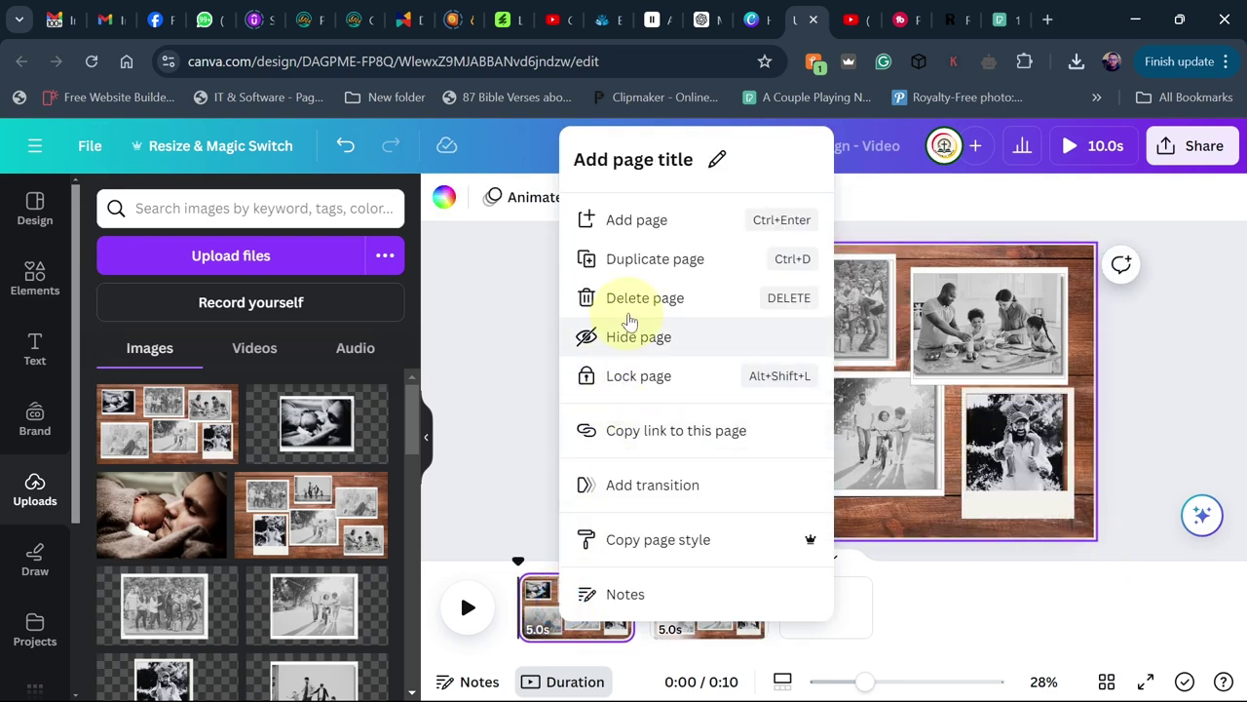
pyautogui.click(640, 300)
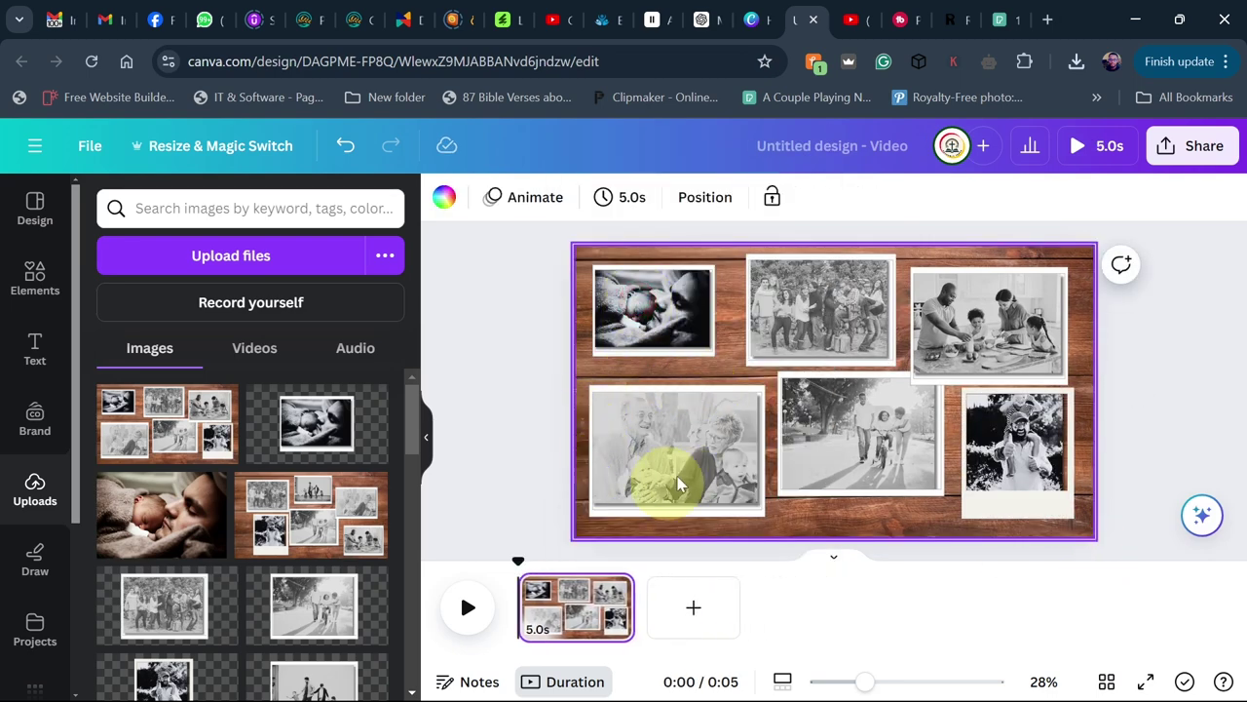
# - Trim the page to 3 seconds and give the collage image the Breathe animation
pyautogui.moveTo(622, 617); pyautogui.dragTo(584, 612)
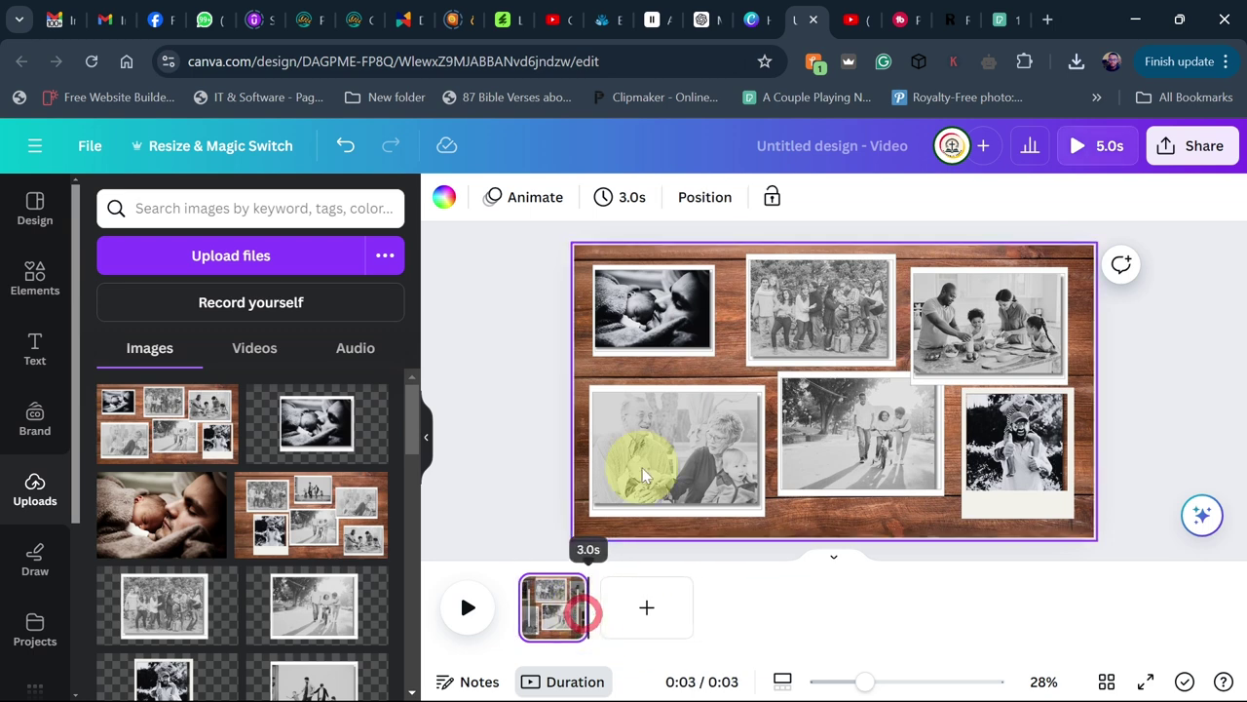
pyautogui.click(717, 348)
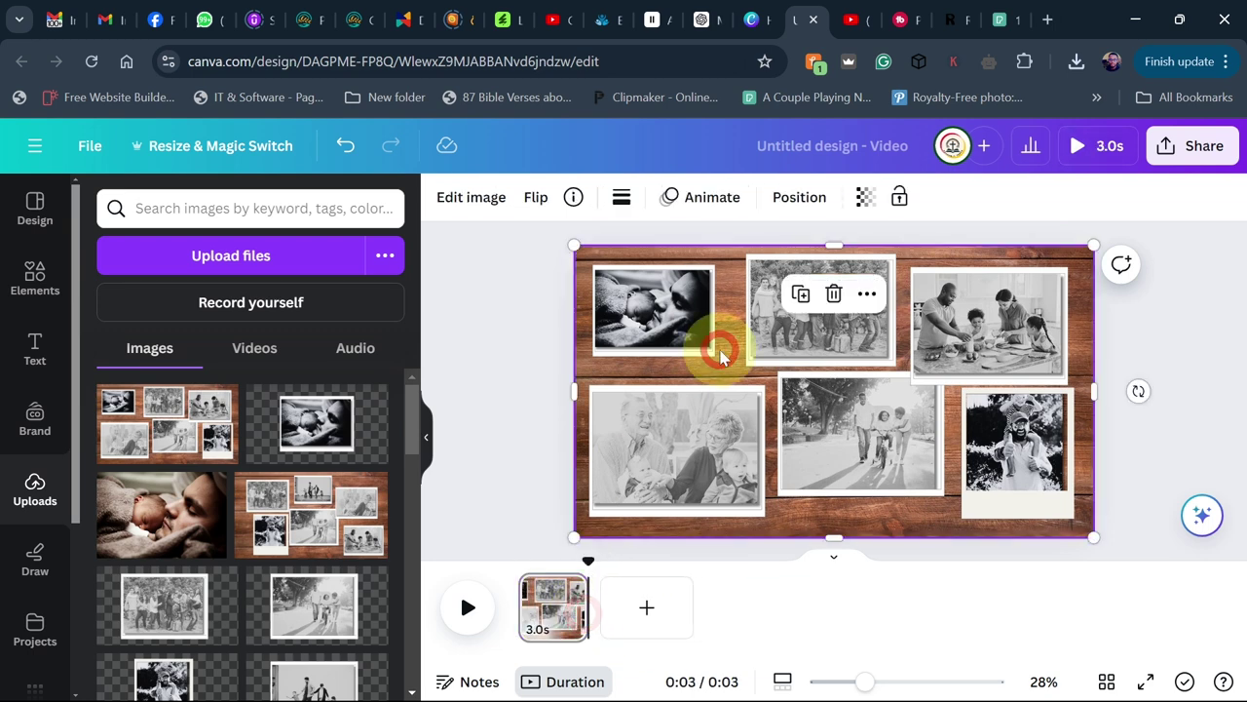
pyautogui.click(714, 199)
pyautogui.scroll(-3, 282, 531)
pyautogui.click(234, 485)
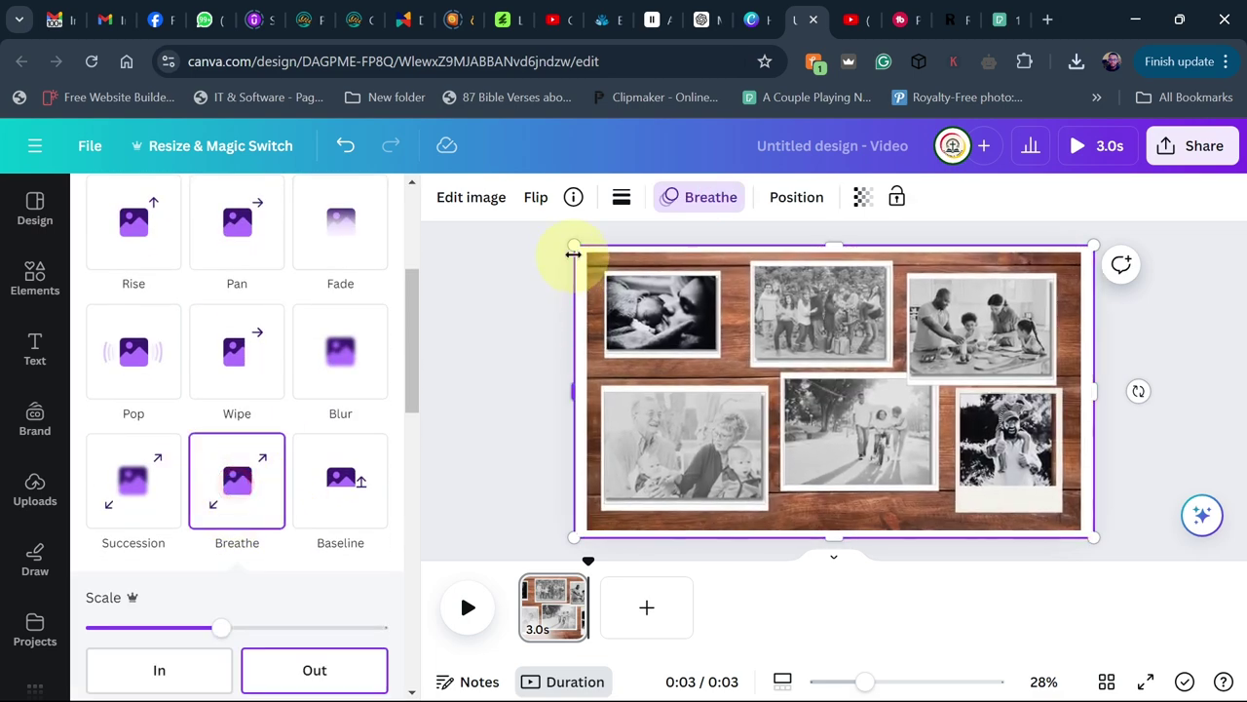
# - Enlarge the collage slightly past the top-left and bottom-right page edges
pyautogui.moveTo(572, 244); pyautogui.dragTo(558, 238)
pyautogui.moveTo(1093, 536); pyautogui.dragTo(1111, 547)
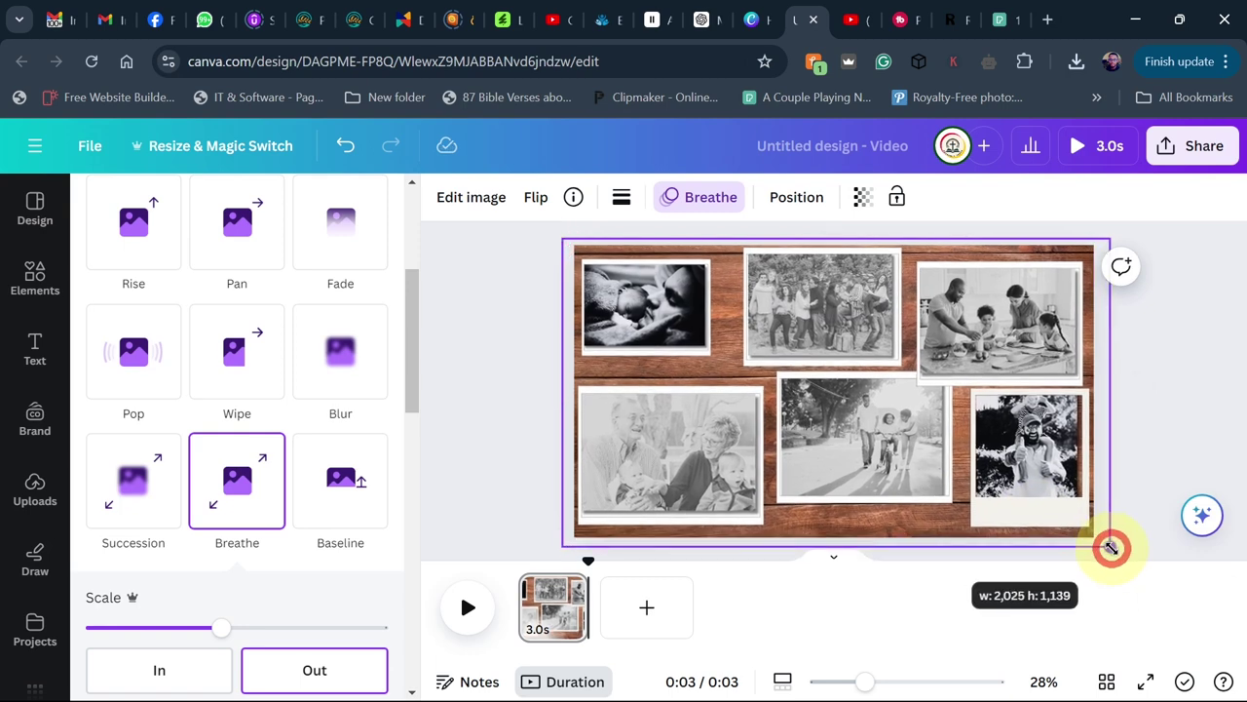
pyautogui.moveTo(558, 237)
pyautogui.mouseDown()
pyautogui.moveTo(543, 231)
pyautogui.moveTo(553, 234)
pyautogui.mouseUp()
pyautogui.click(512, 331)
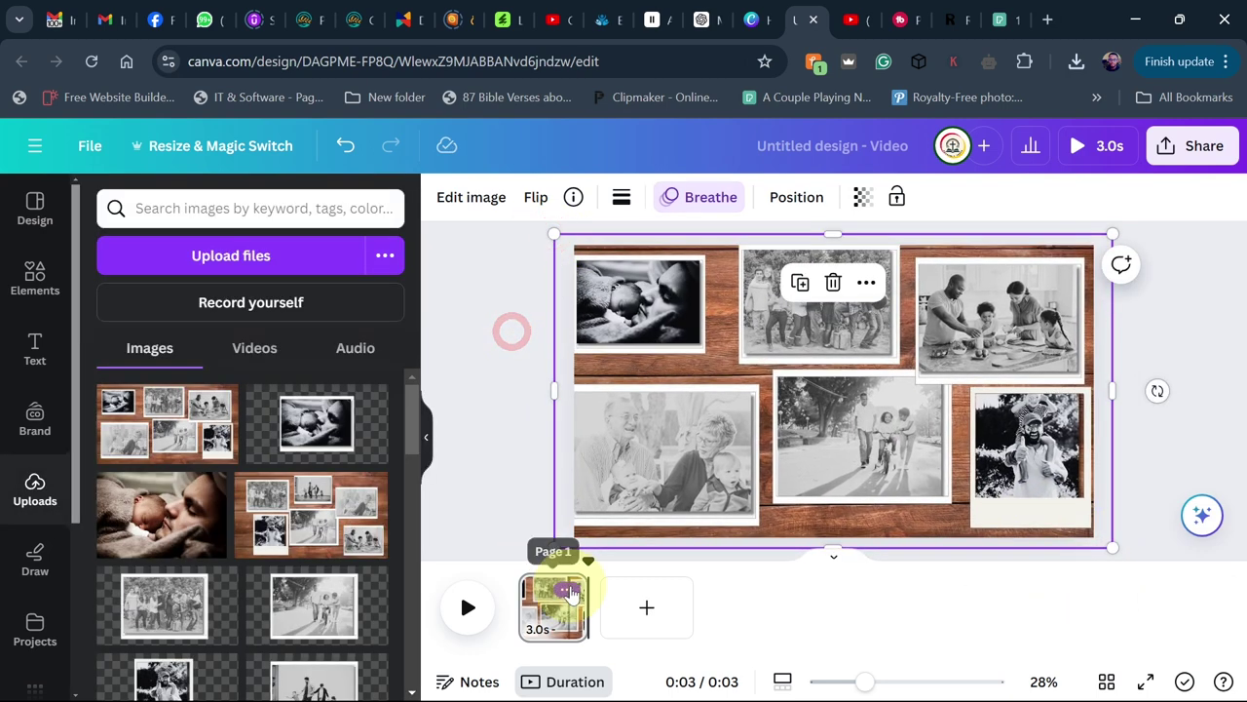
pyautogui.click(568, 592)
# - Duplicate the page and zoom the second page's collage in on the top-left baby photo
pyautogui.click(634, 260)
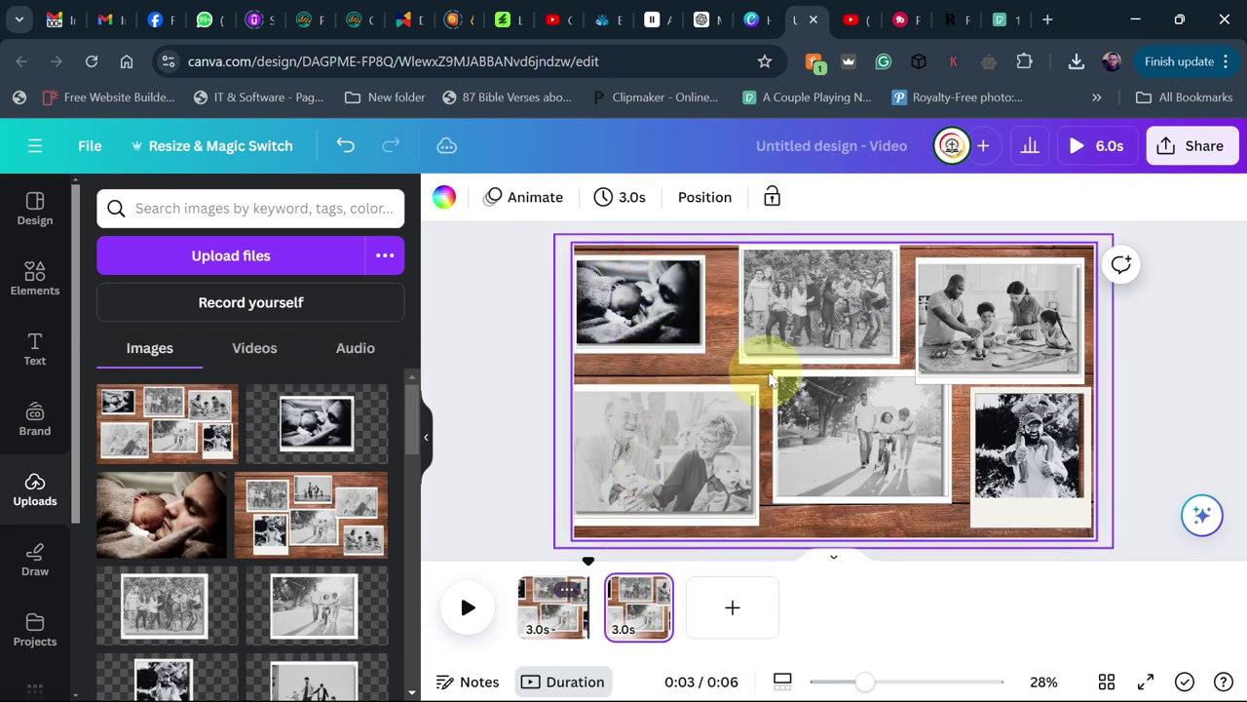
pyautogui.click(631, 624)
pyautogui.moveTo(582, 557); pyautogui.dragTo(634, 557)
pyautogui.click(706, 369)
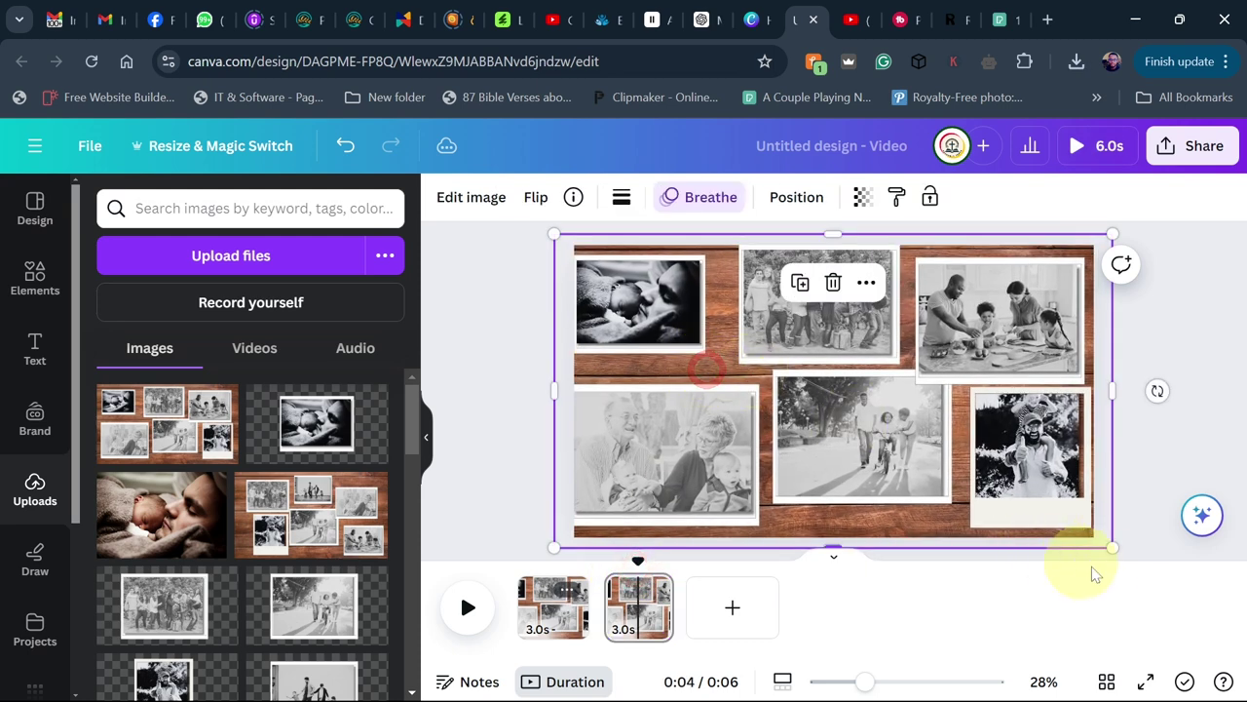
pyautogui.moveTo(1159, 571); pyautogui.dragTo(1174, 613)
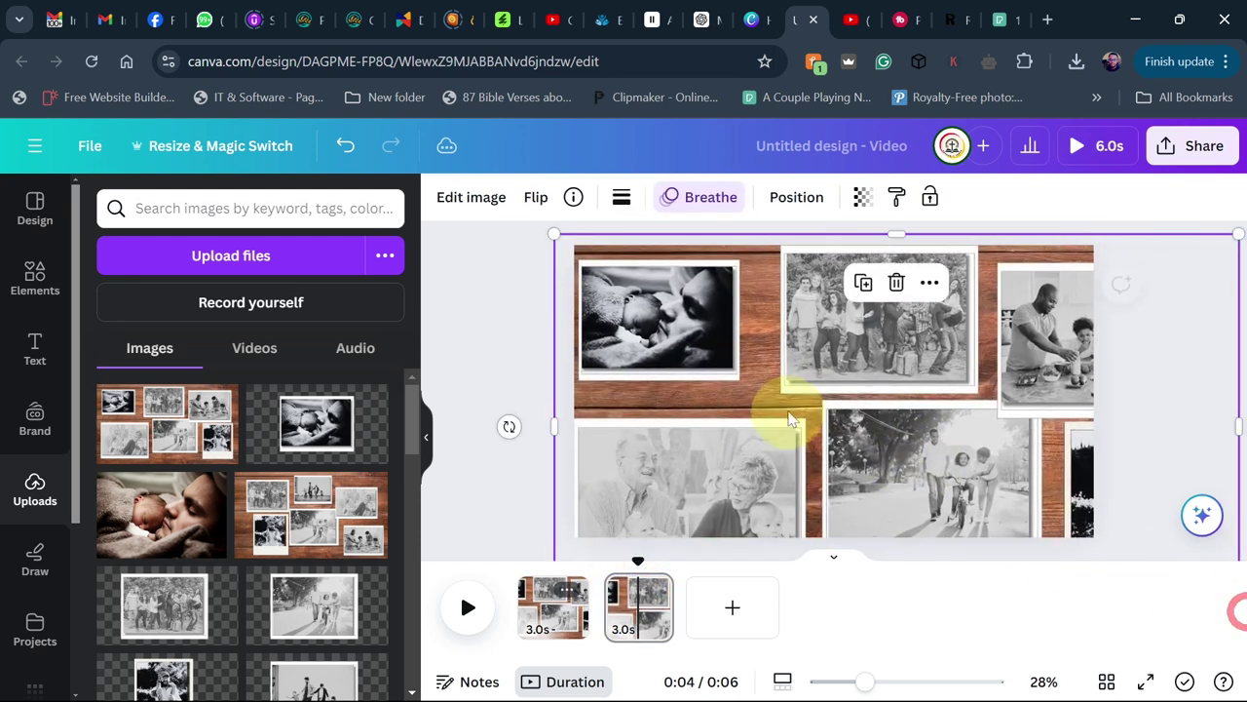
pyautogui.moveTo(789, 418); pyautogui.dragTo(958, 480)
pyautogui.moveTo(611, 266); pyautogui.dragTo(479, 234)
pyautogui.moveTo(844, 387); pyautogui.dragTo(857, 390)
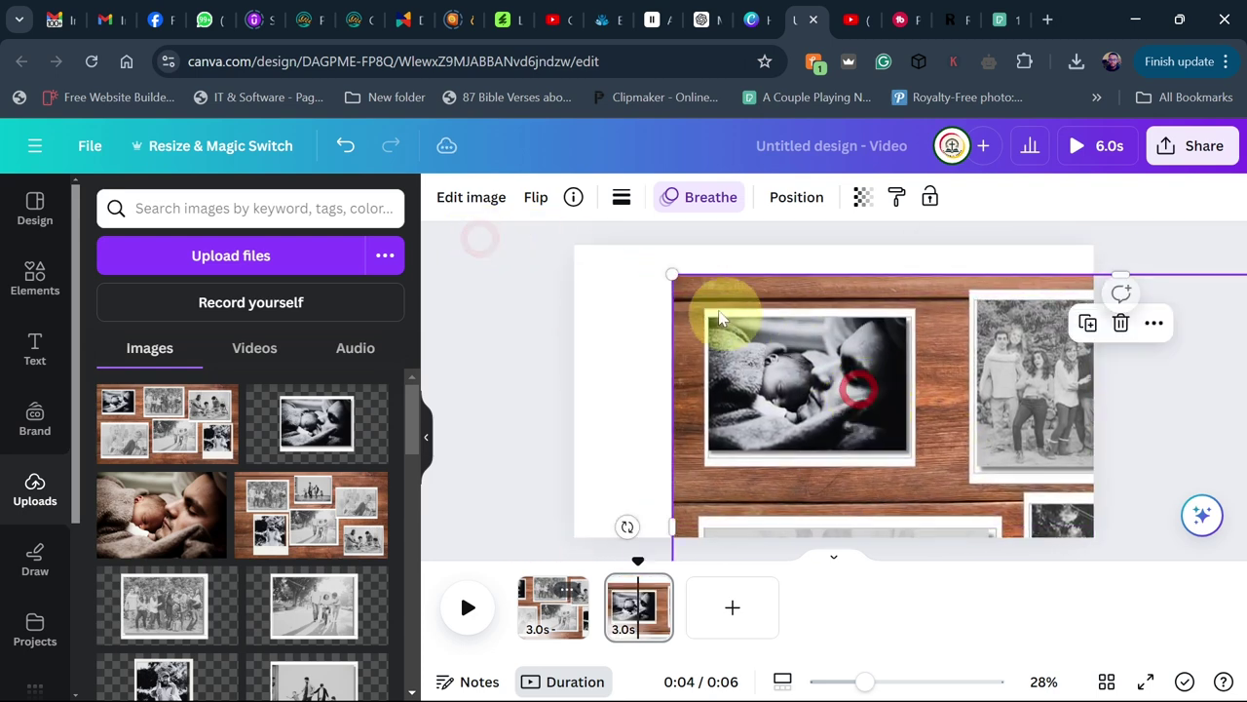
pyautogui.moveTo(670, 273); pyautogui.dragTo(557, 247)
pyautogui.moveTo(731, 304); pyautogui.dragTo(812, 368)
pyautogui.moveTo(659, 293); pyautogui.dragTo(572, 241)
pyautogui.click(518, 273)
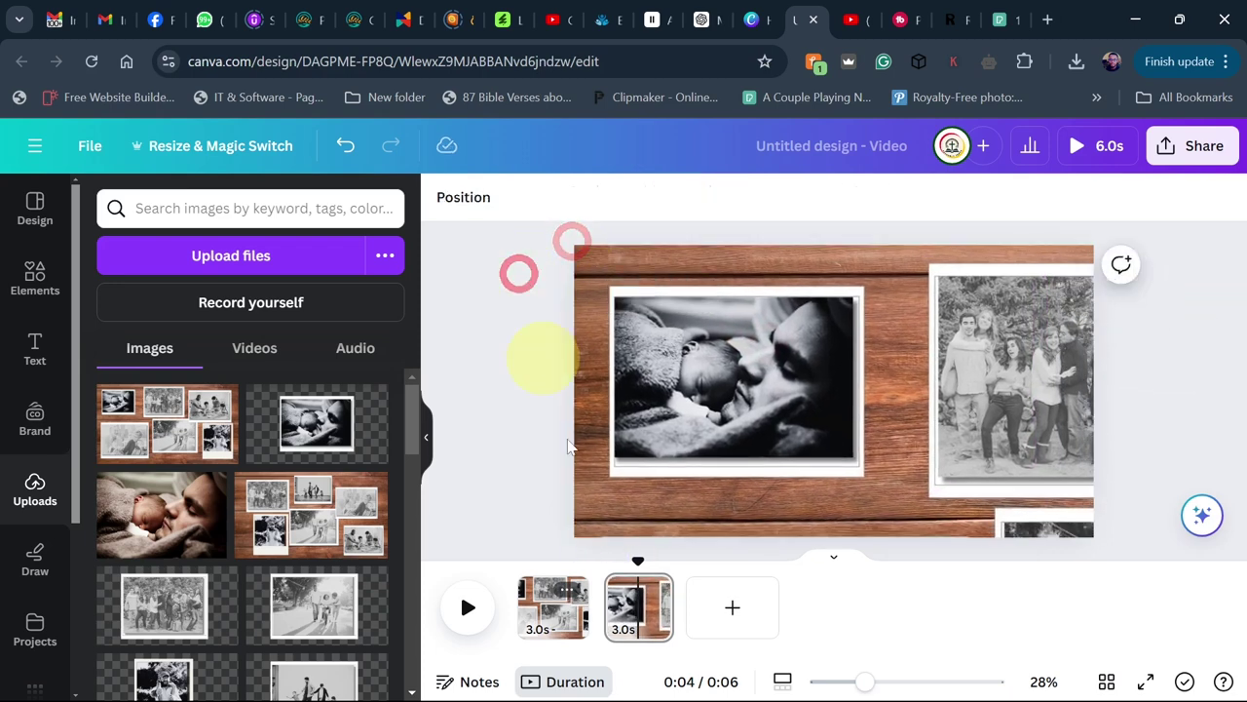
# - Duplicate page 2 as page 3 and move the collage left so the family group photo is centred
pyautogui.click(658, 592)
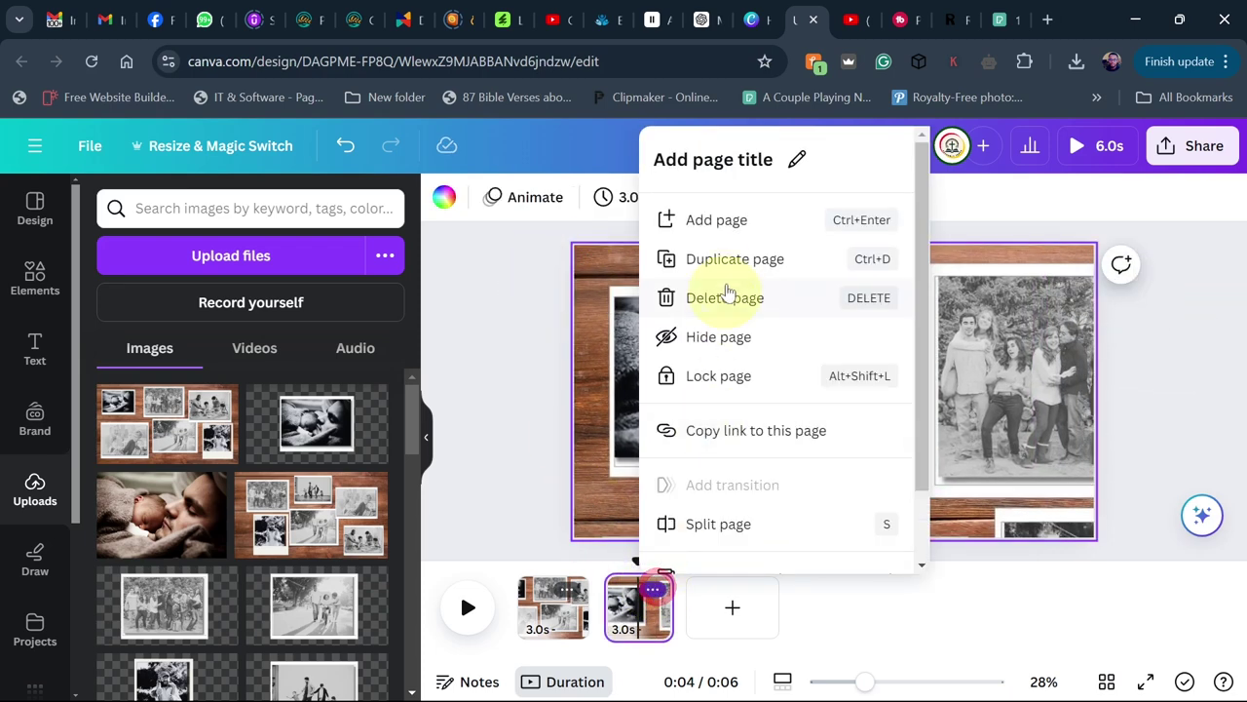
pyautogui.click(731, 258)
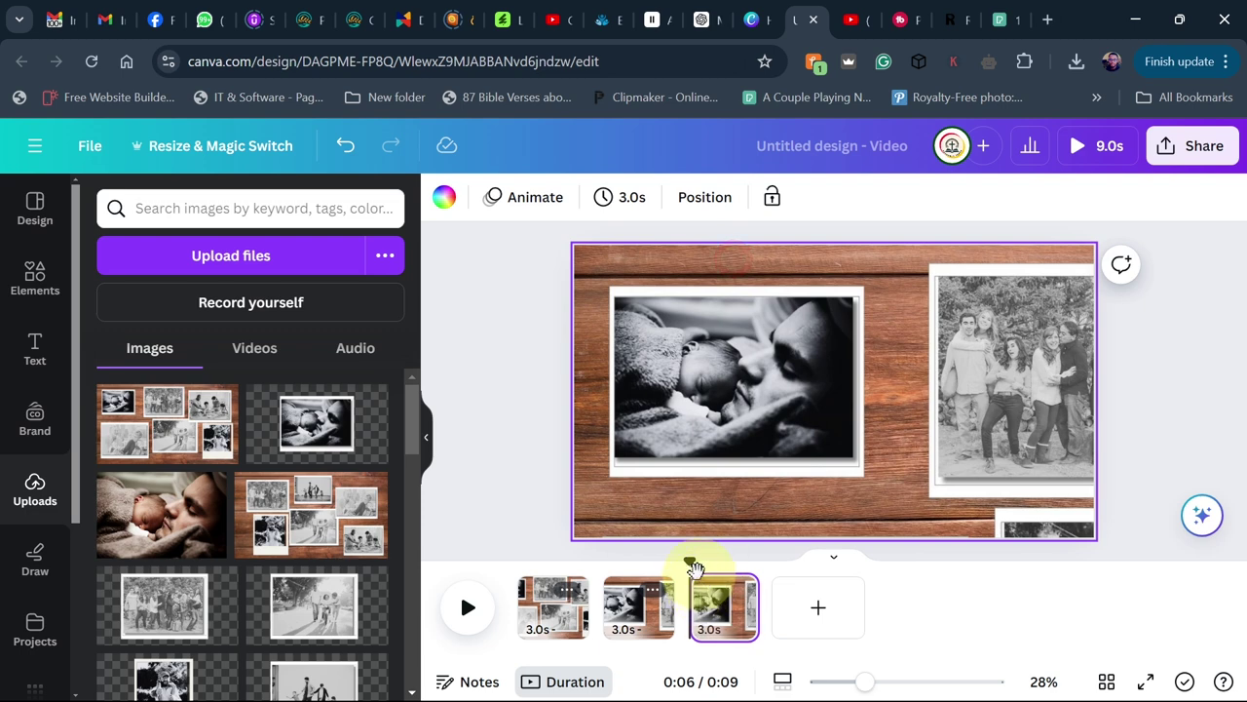
pyautogui.moveTo(694, 567); pyautogui.dragTo(716, 563)
pyautogui.click(938, 376)
pyautogui.moveTo(868, 364); pyautogui.dragTo(711, 361)
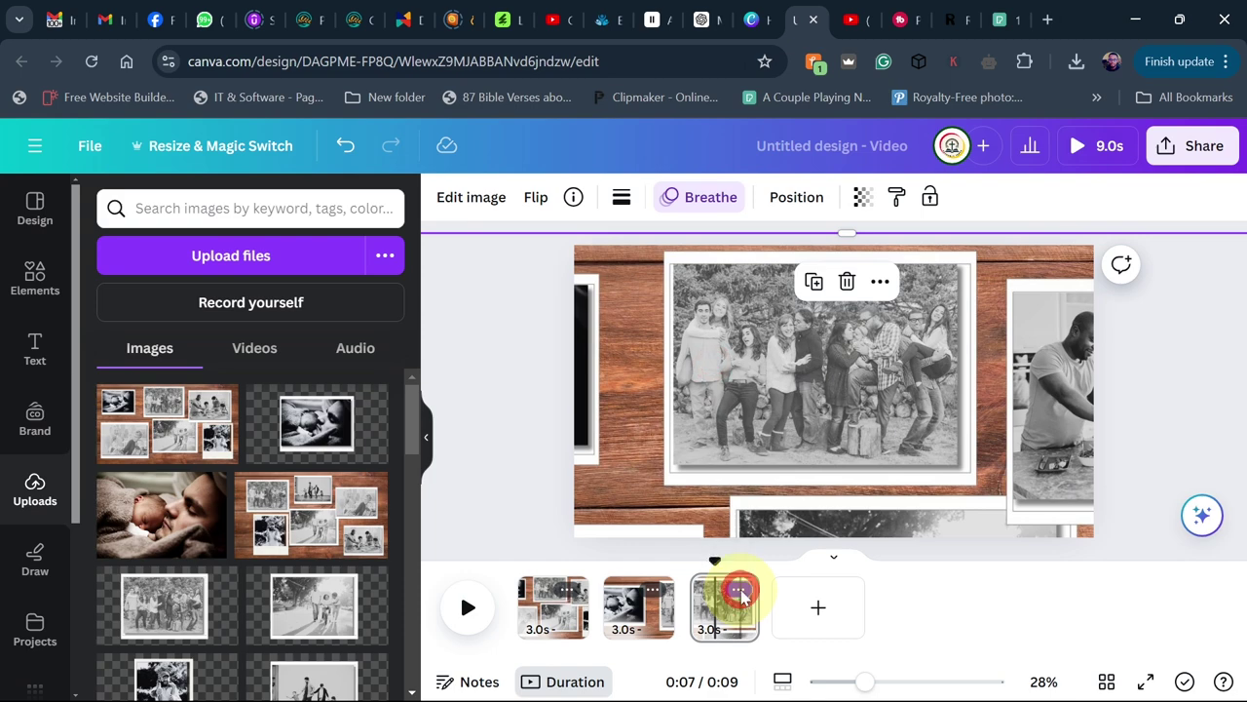
pyautogui.click(740, 592)
# - Duplicate page 3 as page 4 and move the collage so the bicycle family photo is centred
pyautogui.click(765, 258)
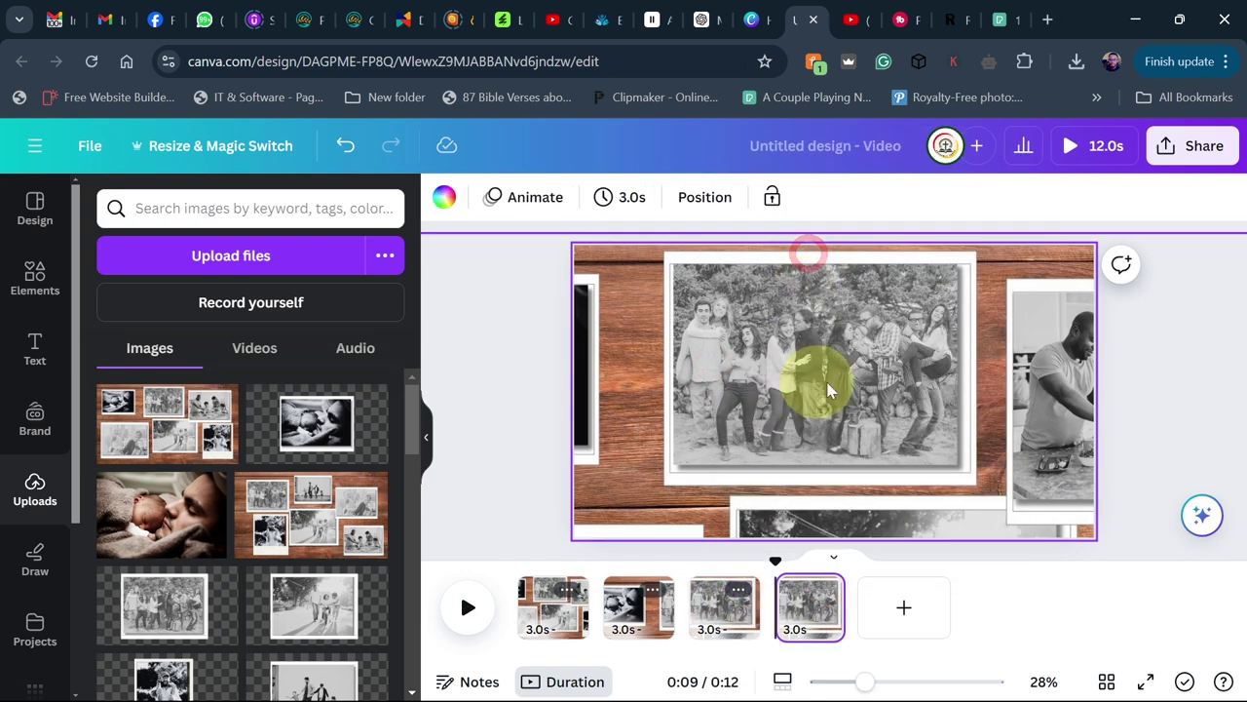
pyautogui.moveTo(906, 391)
pyautogui.mouseDown()
pyautogui.moveTo(755, 368)
pyautogui.moveTo(753, 344)
pyautogui.mouseUp()
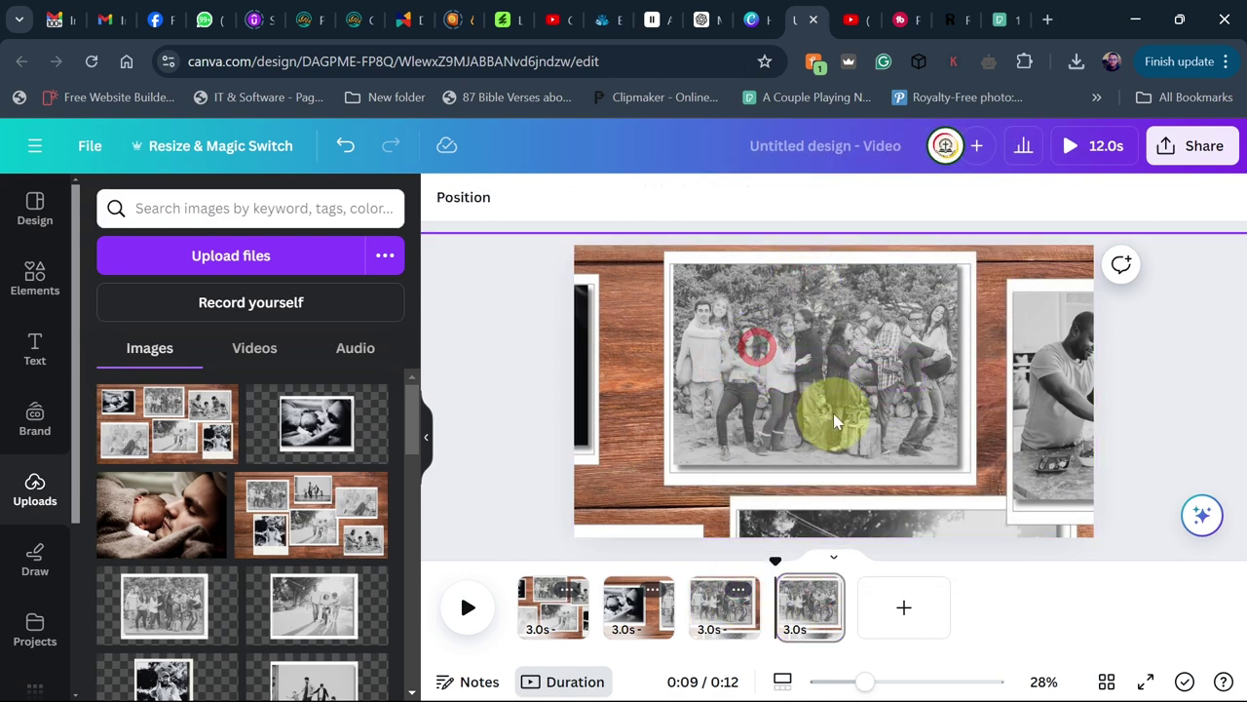
pyautogui.moveTo(774, 297); pyautogui.dragTo(741, 385)
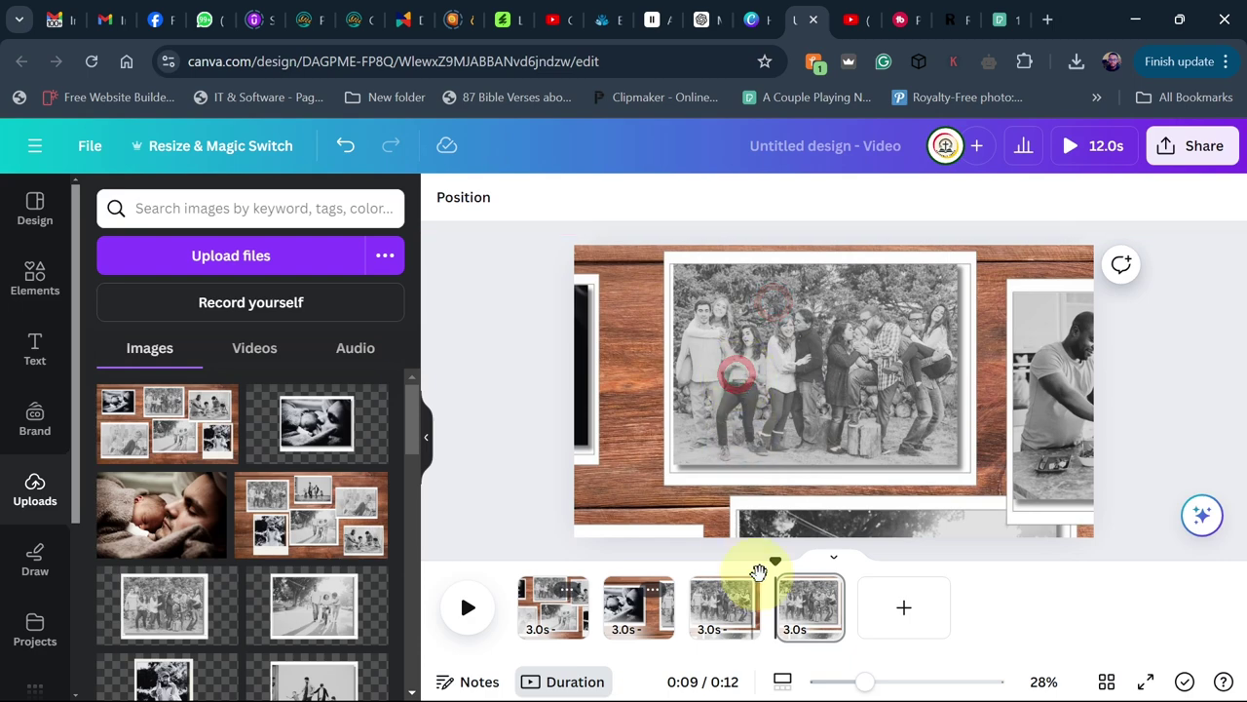
pyautogui.moveTo(772, 565); pyautogui.dragTo(807, 565)
pyautogui.click(811, 375)
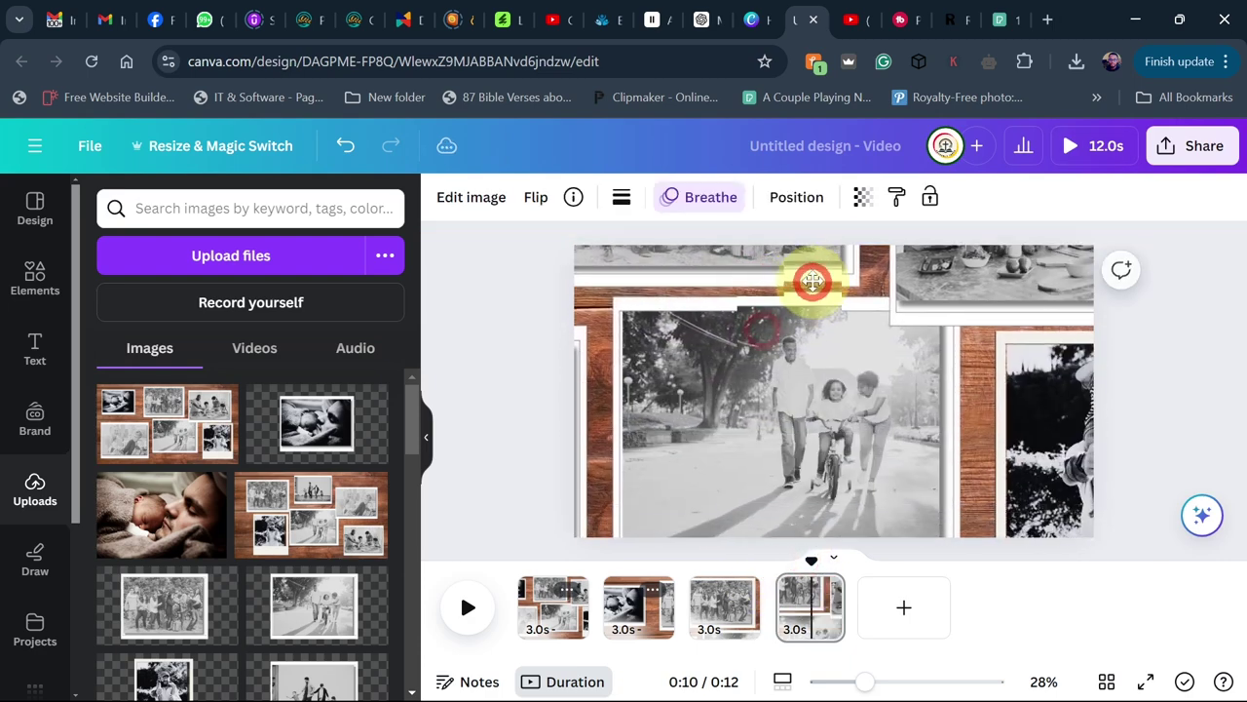
pyautogui.click(840, 364)
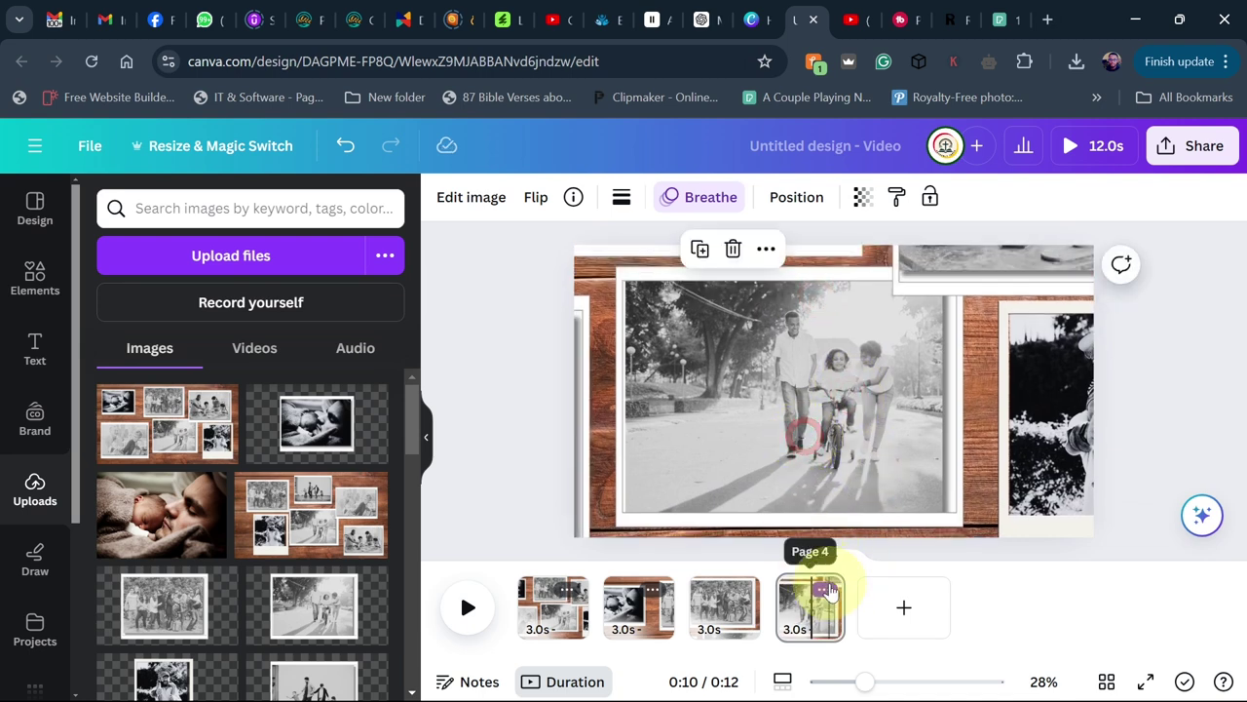
pyautogui.click(824, 592)
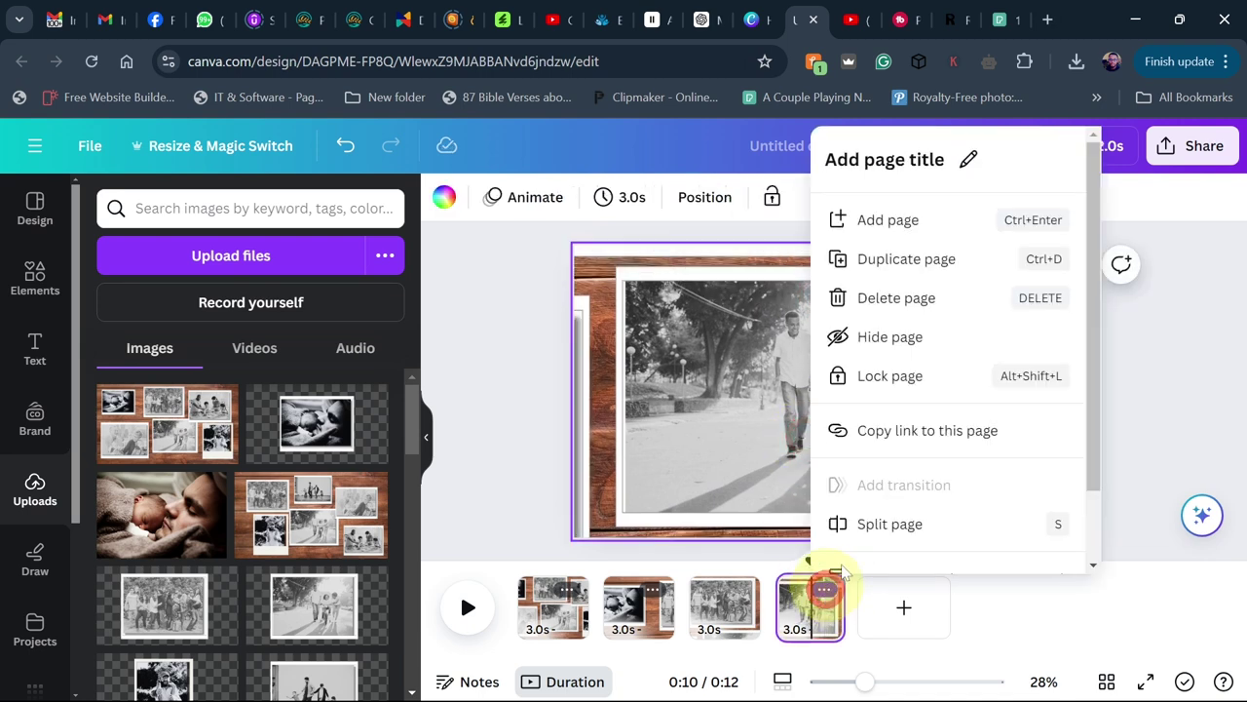
# - Duplicate page 4 as page 5 and move the collage so the kitchen photo is centred
pyautogui.click(900, 255)
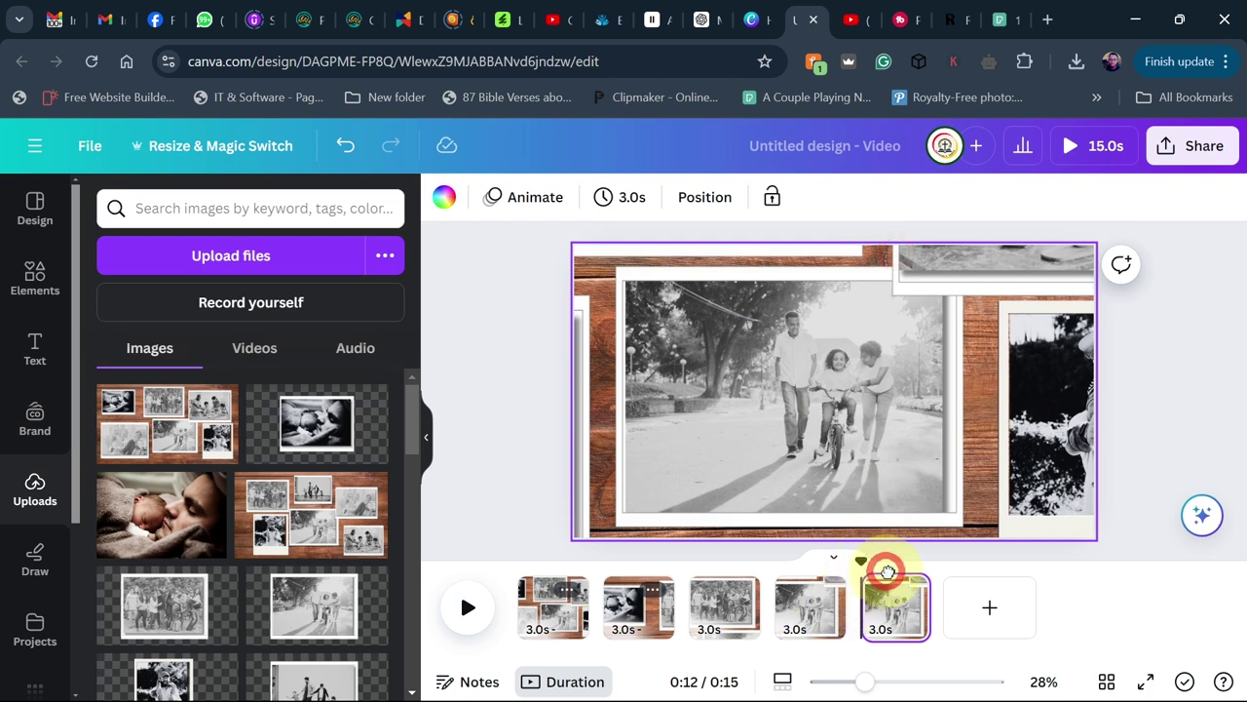
pyautogui.moveTo(986, 327); pyautogui.dragTo(814, 517)
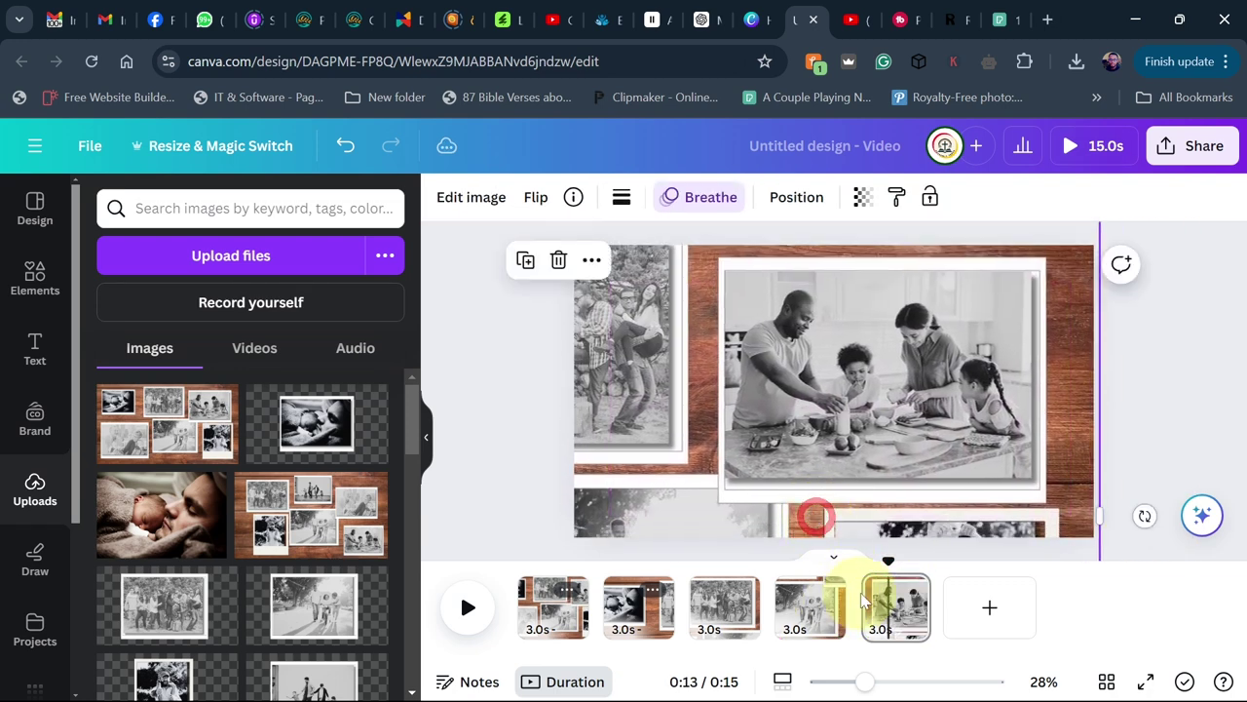
pyautogui.click(909, 590)
# - Duplicate page 5 as page 6 and move the collage so the father-and-child photo is centred
pyautogui.click(994, 248)
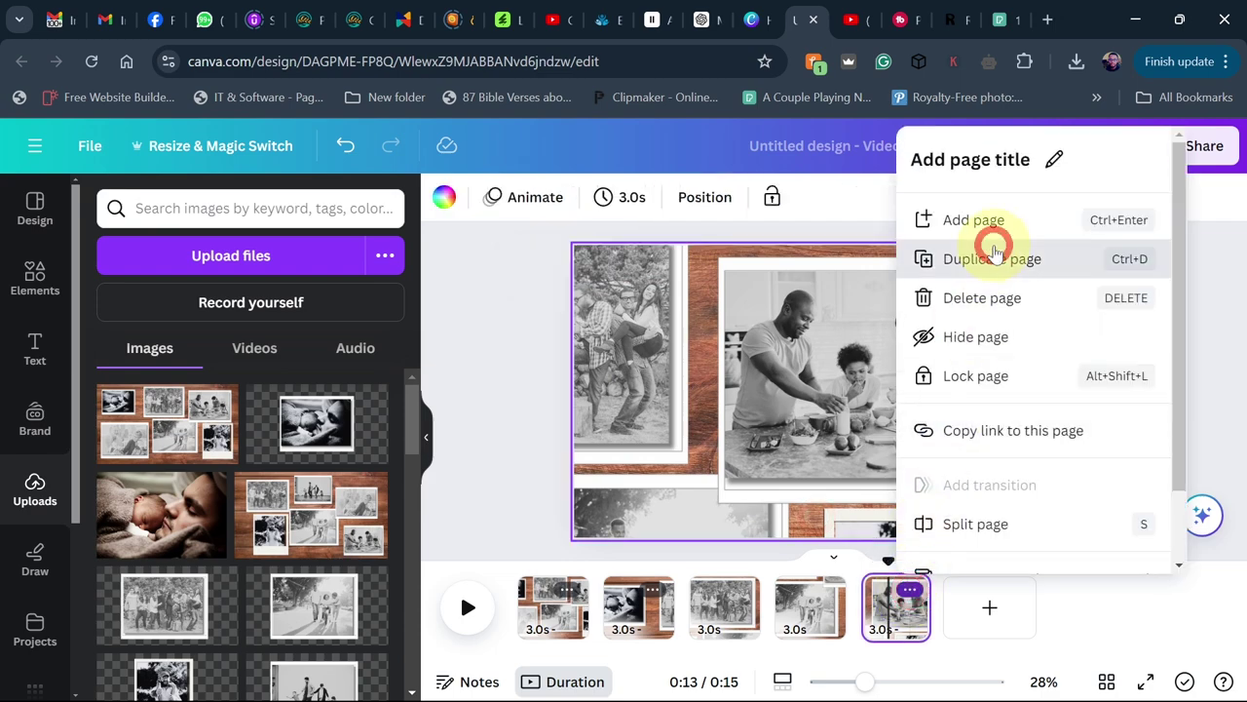
pyautogui.click(921, 349)
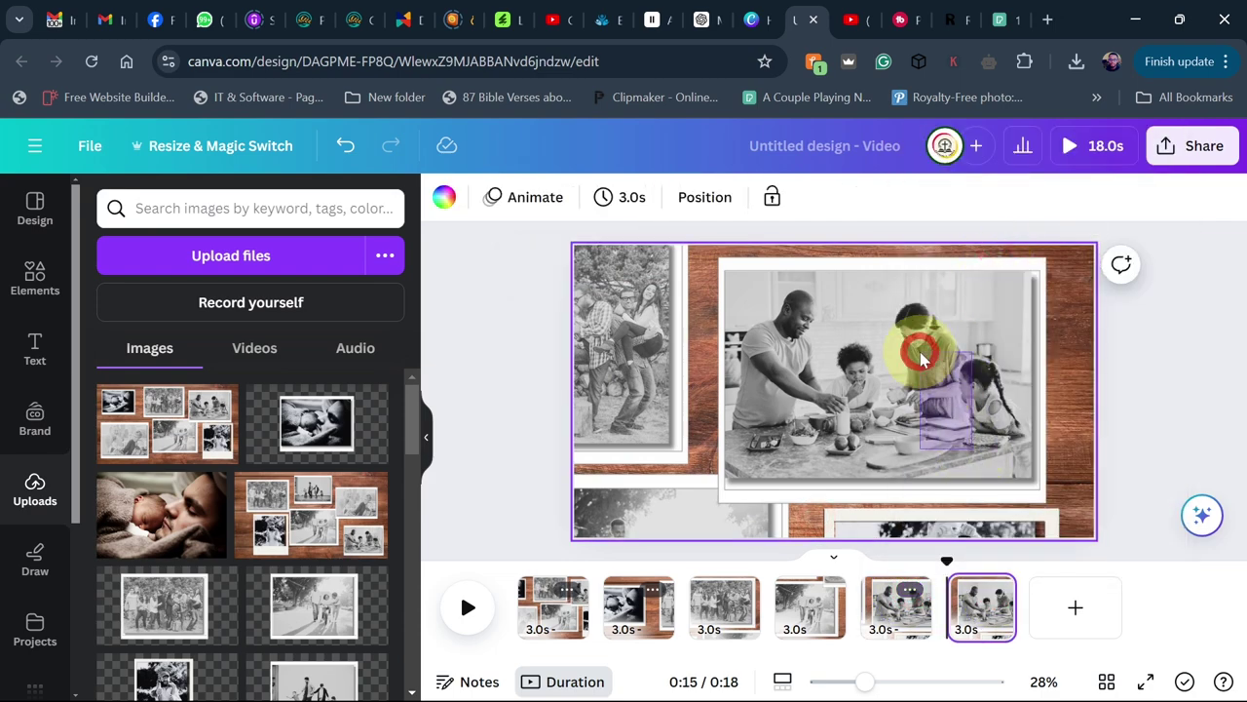
pyautogui.click(958, 570)
pyautogui.click(975, 437)
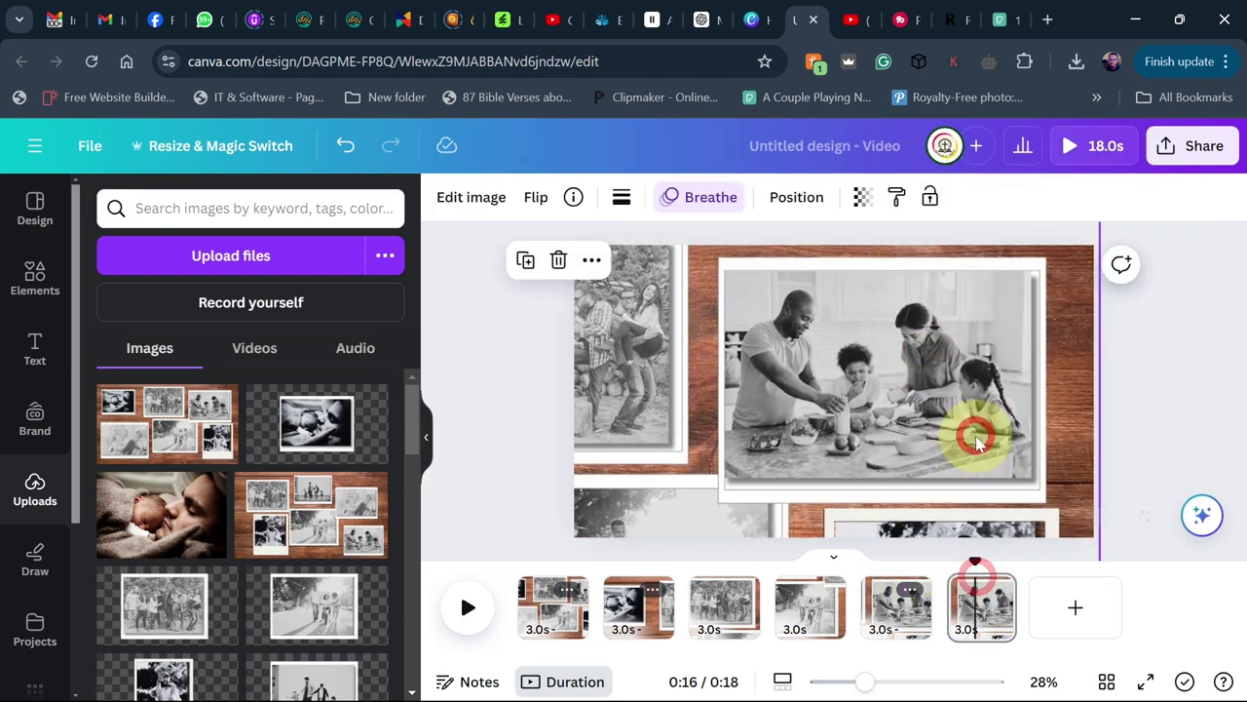
pyautogui.moveTo(946, 446); pyautogui.dragTo(979, 389)
pyautogui.click(982, 632)
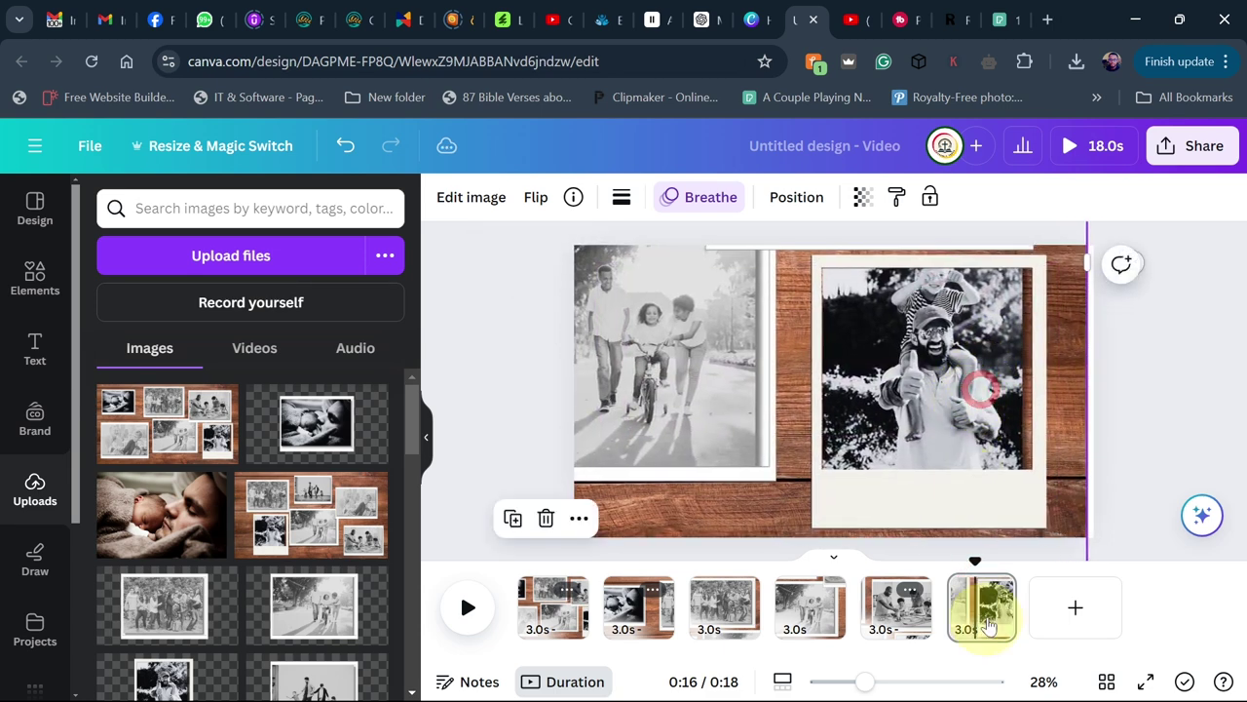
# - Duplicate page 6 as page 7 and move the collage so the grandparents photo is centred
pyautogui.click(996, 589)
pyautogui.click(1032, 259)
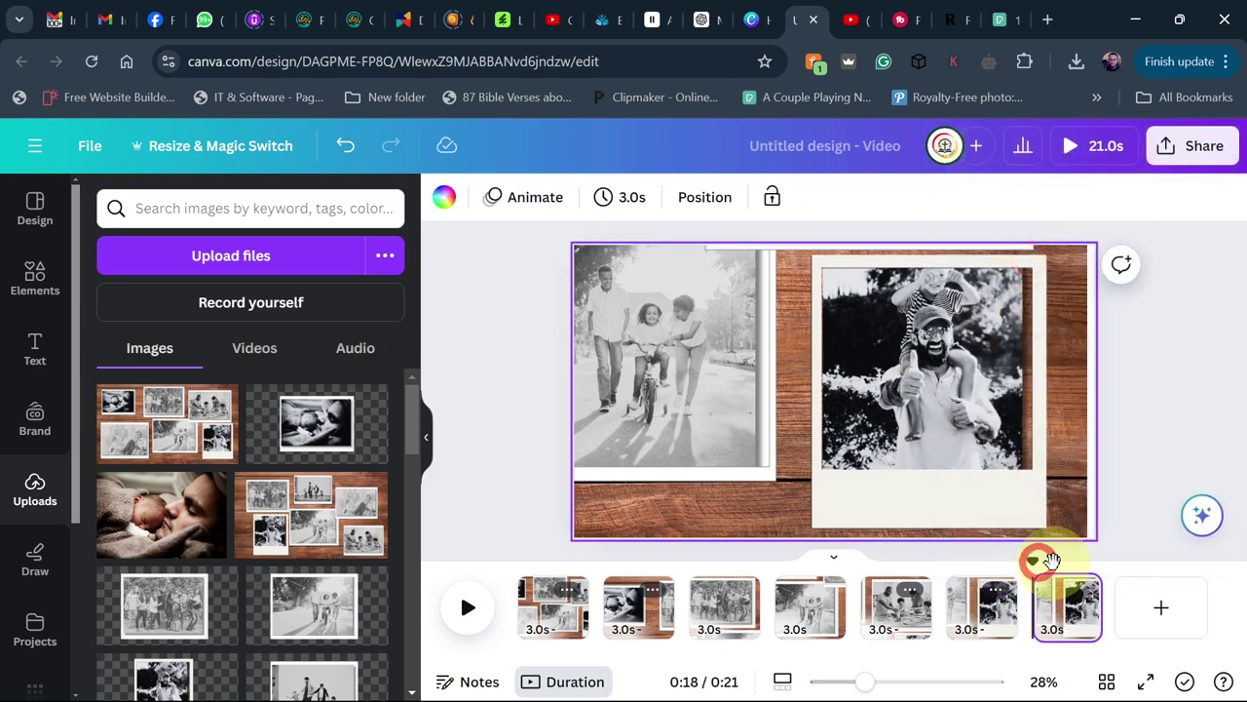
pyautogui.moveTo(1036, 560); pyautogui.dragTo(1065, 558)
pyautogui.moveTo(696, 364); pyautogui.dragTo(949, 393)
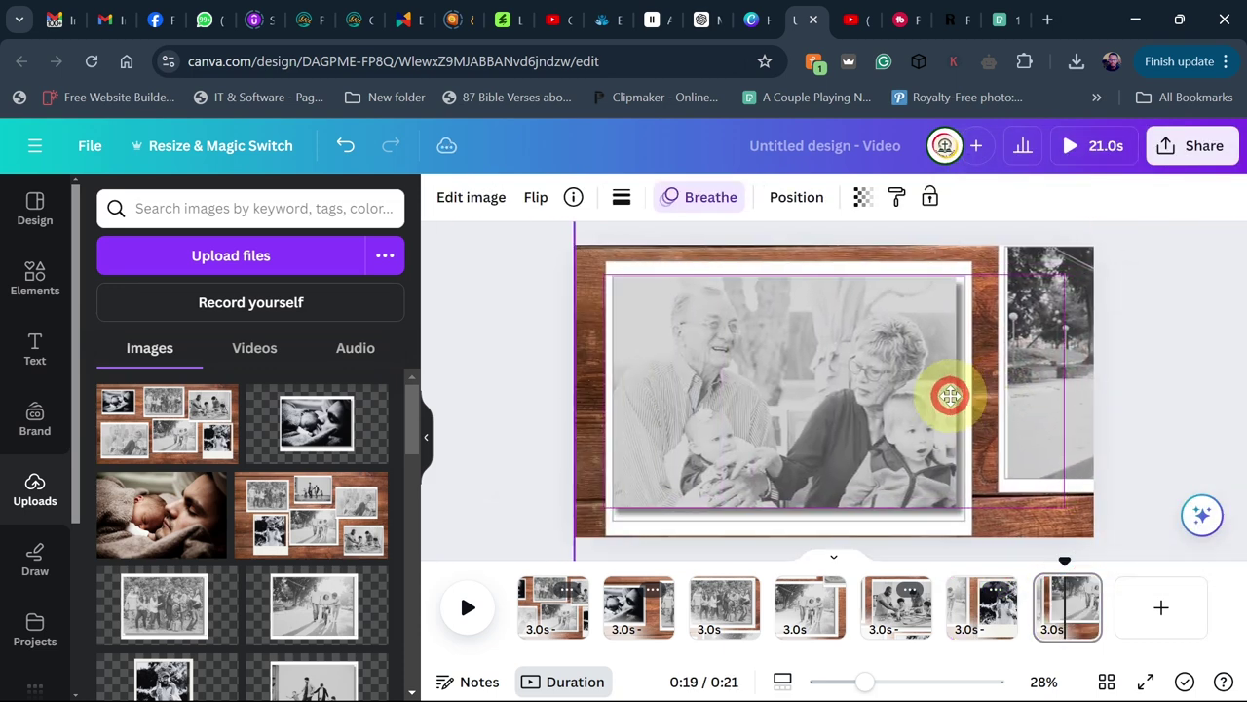
# - Apply a 0.5-second Match & Move transition between all seven pages, then stop the preview
pyautogui.click(604, 621)
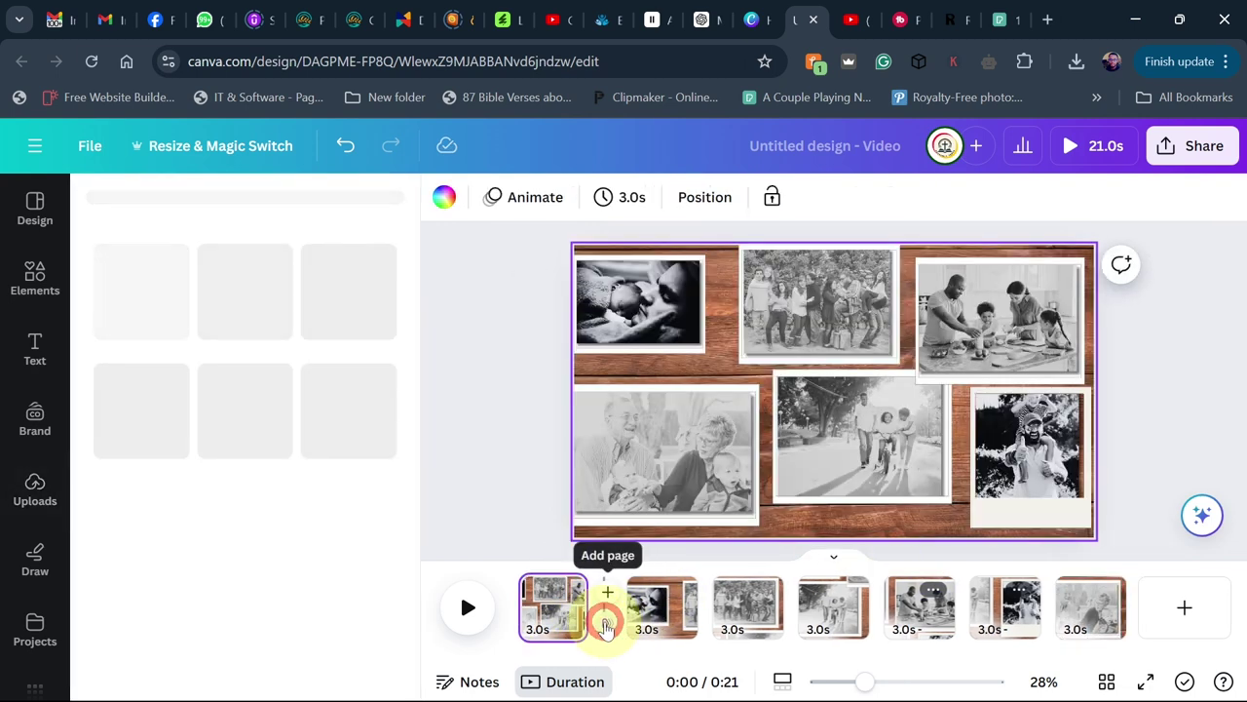
pyautogui.click(147, 546)
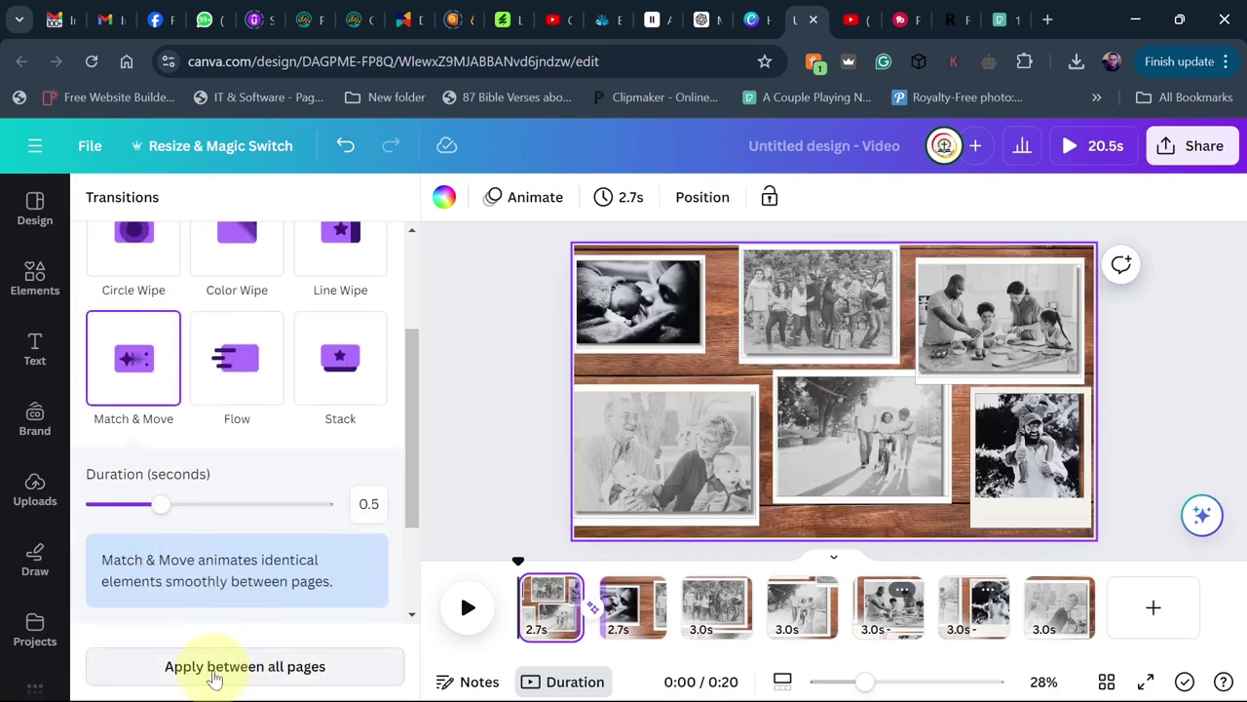
pyautogui.click(234, 671)
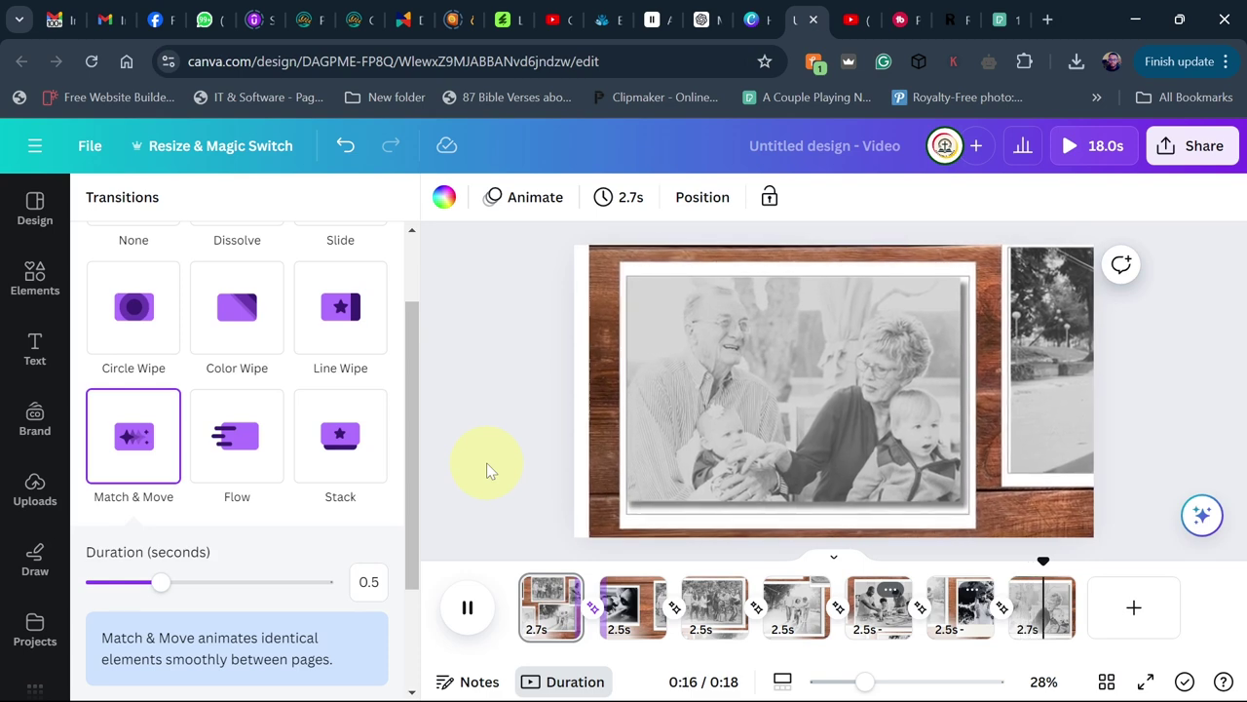
pyautogui.click(468, 607)
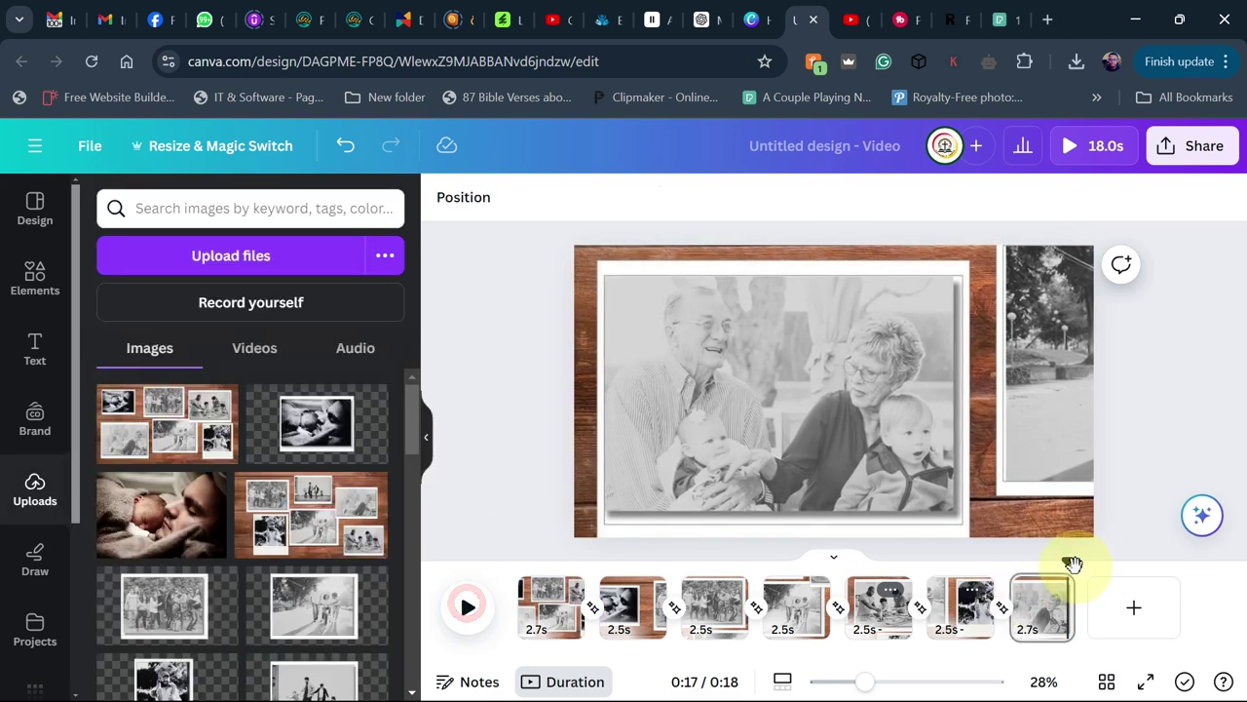
# - Add mixkit-dance-with-me-3.mp3 from the uploaded audio beneath the video and play a preview
pyautogui.click(1066, 574)
pyautogui.click(370, 576)
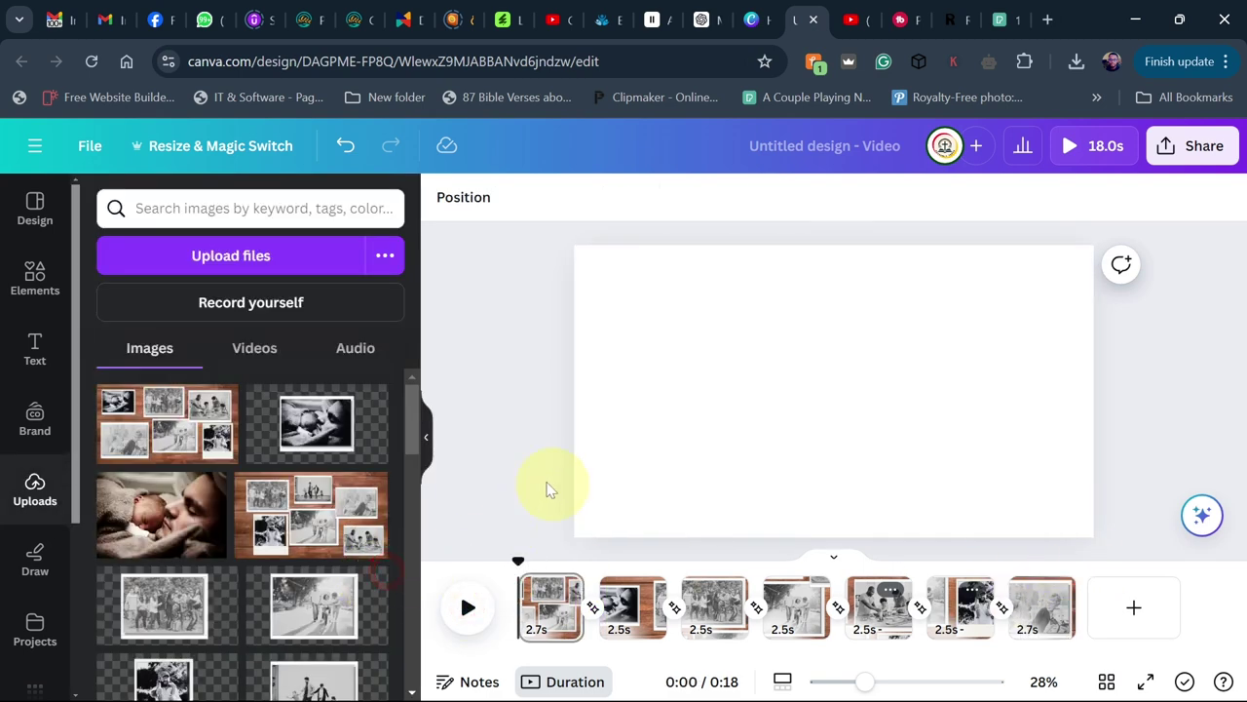
pyautogui.click(341, 348)
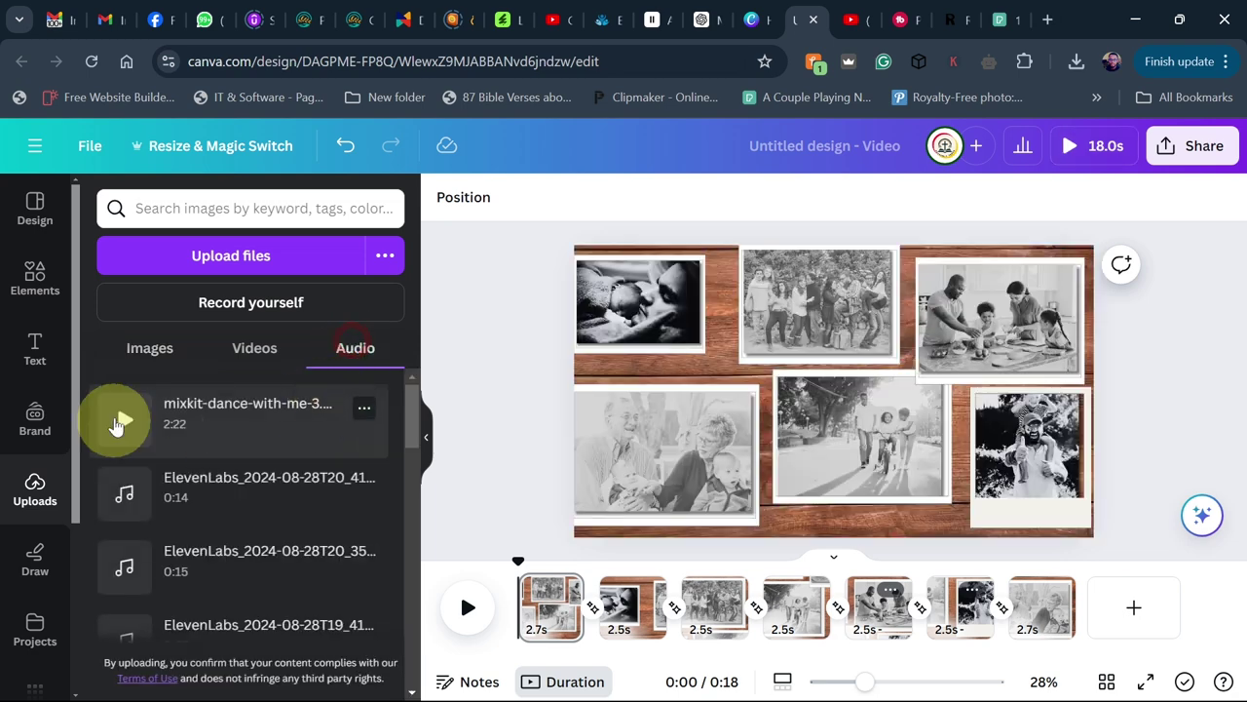
pyautogui.click(203, 413)
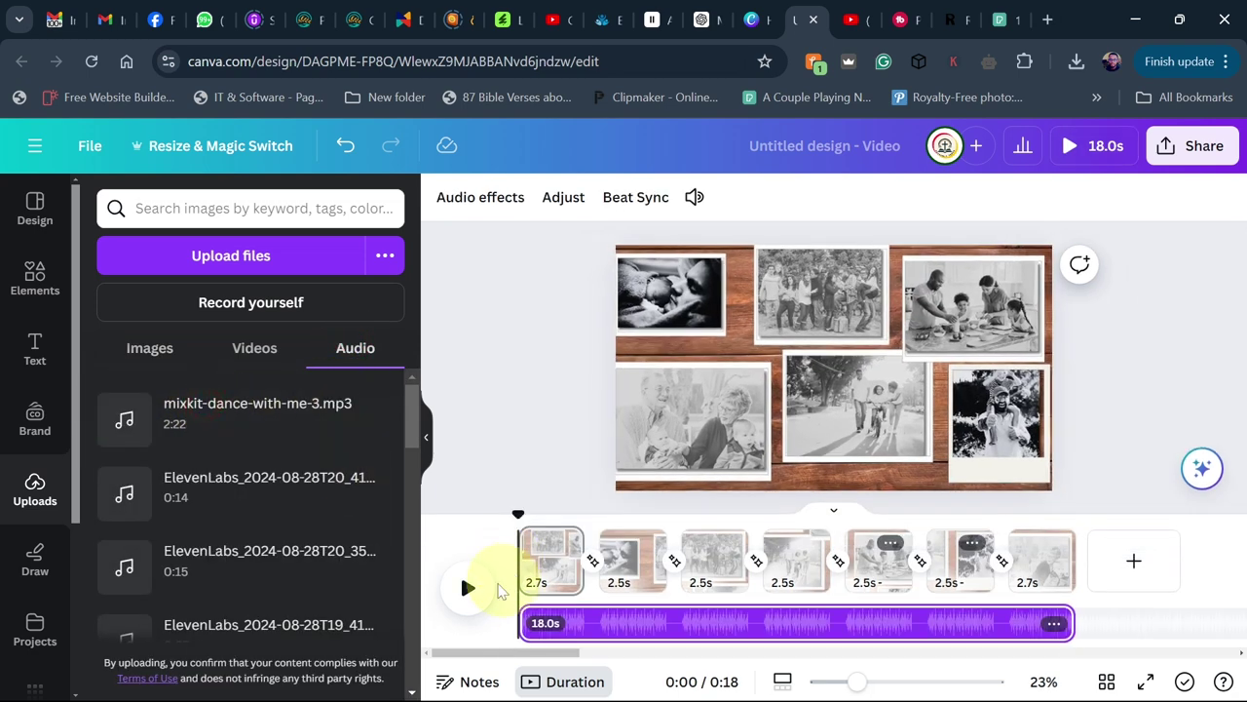
pyautogui.click(467, 591)
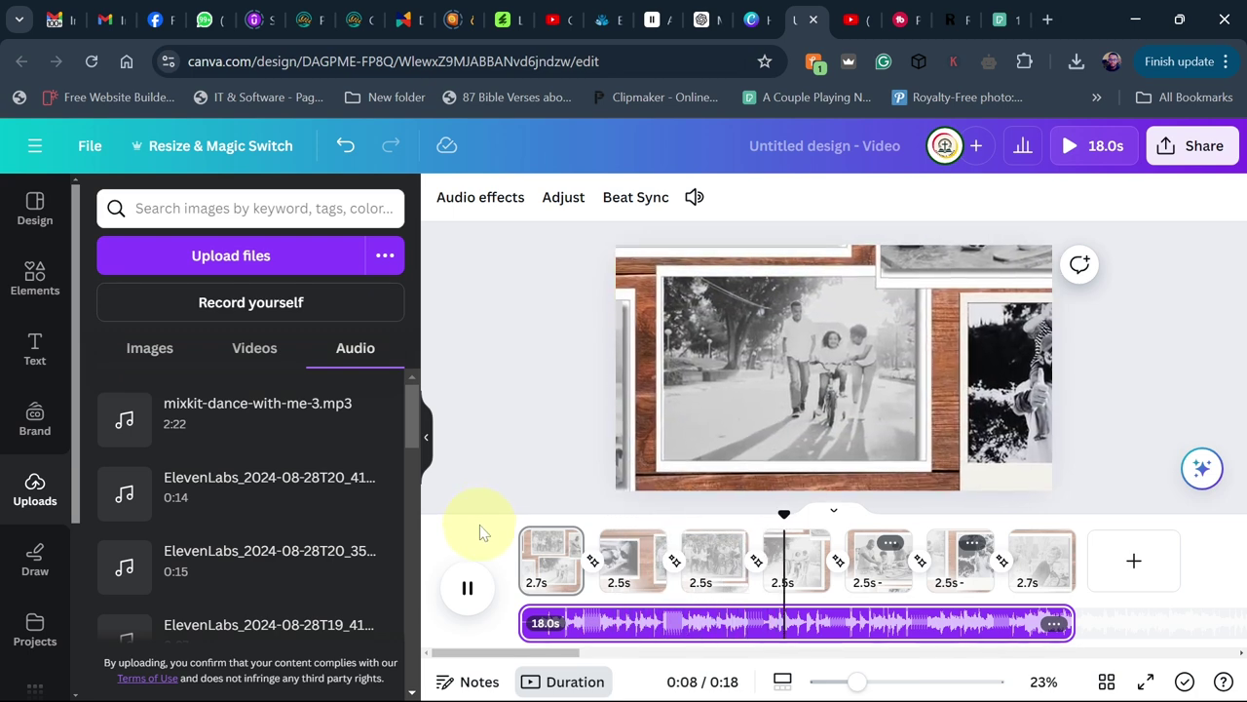
pyautogui.click(468, 587)
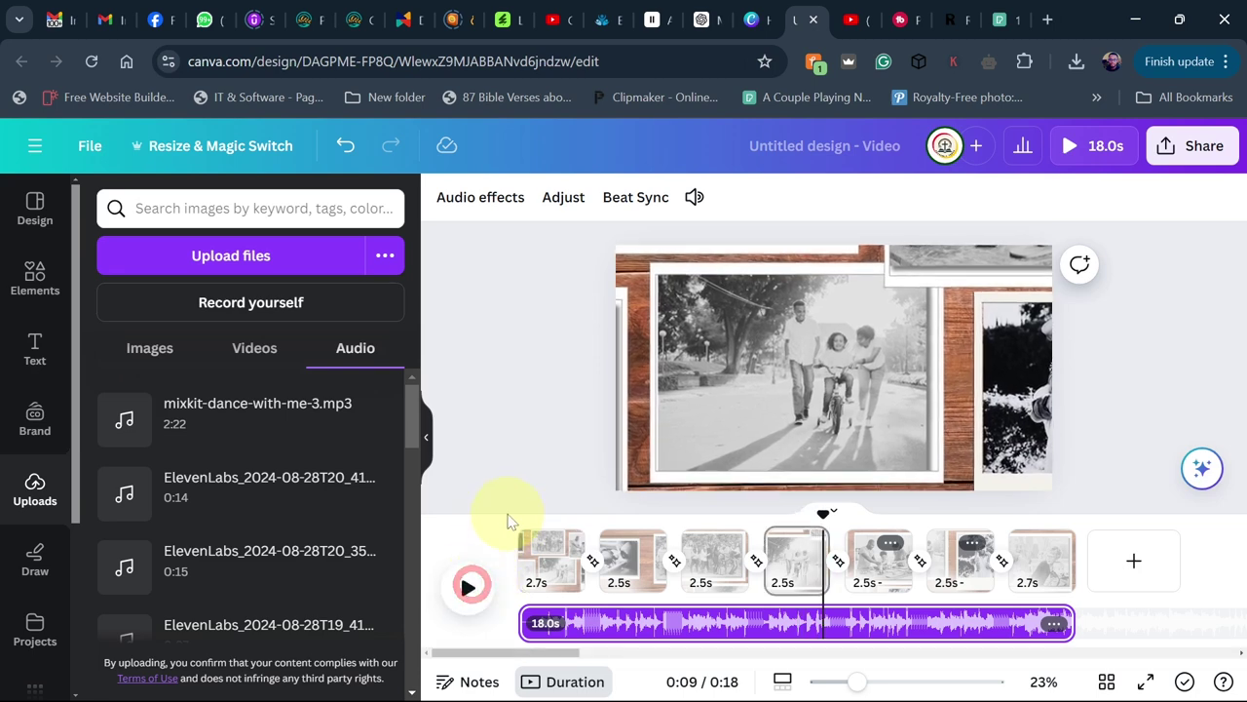
pyautogui.click(1200, 159)
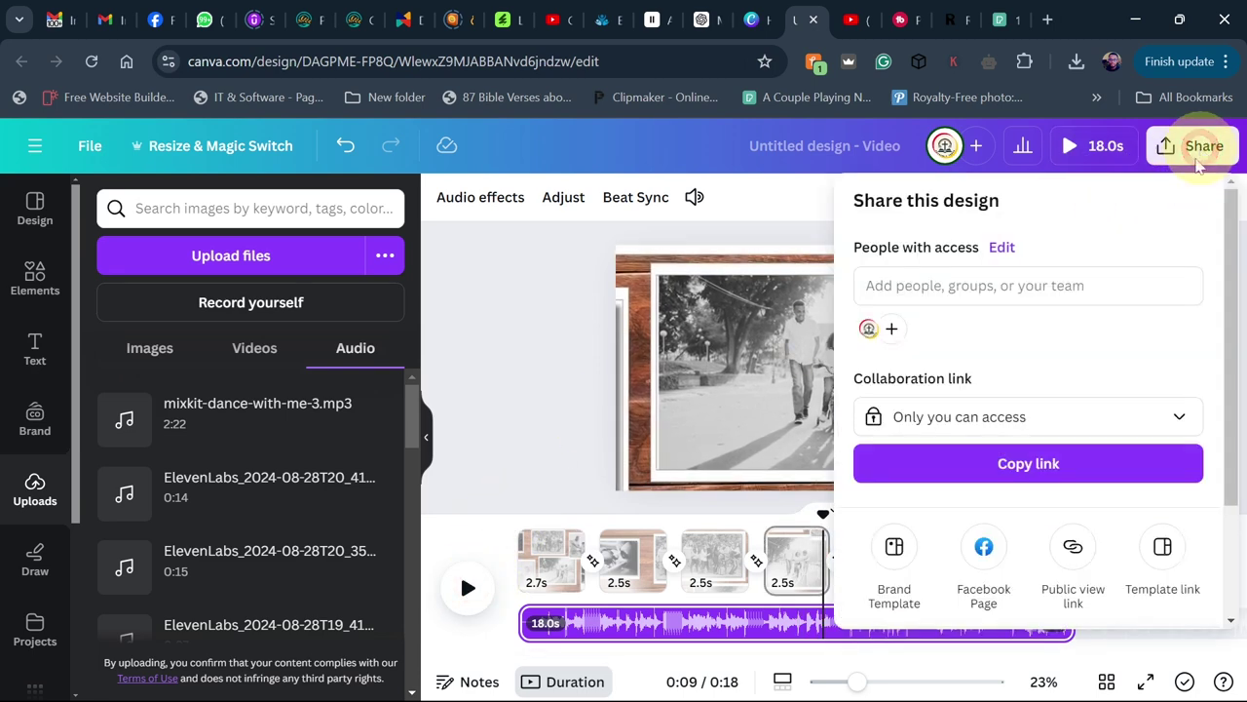
pyautogui.scroll(-2, 1091, 555)
pyautogui.click(960, 509)
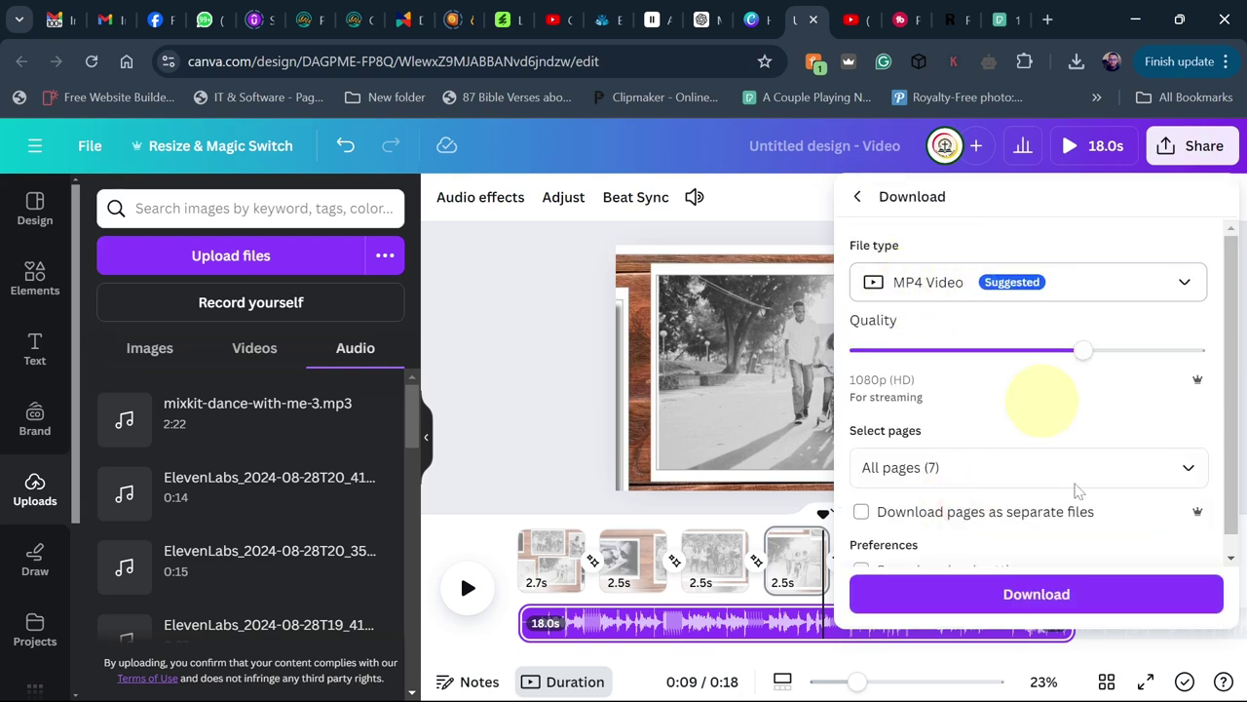
pyautogui.click(511, 369)
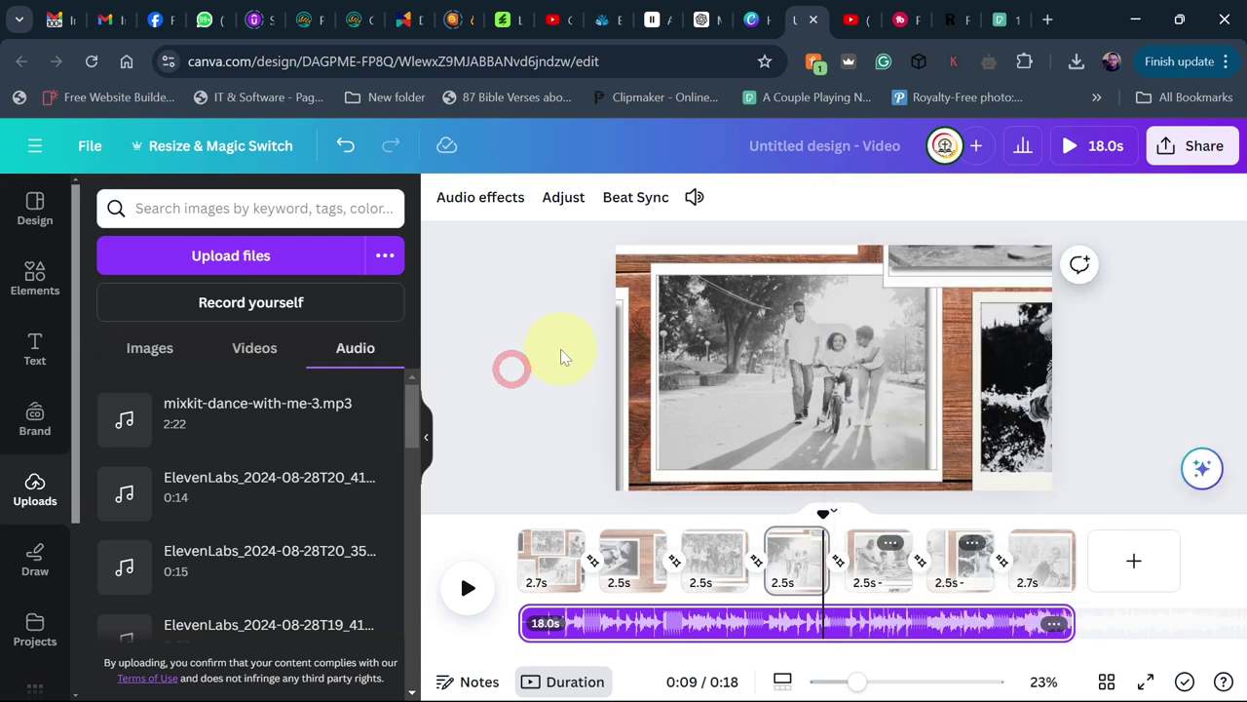